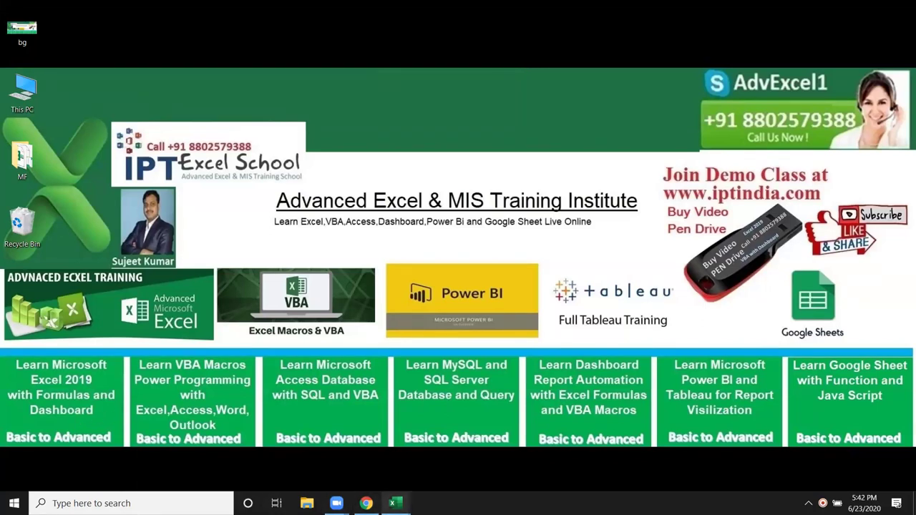
# - Bring the Book4 workbook with the sales data to the front from the Excel taskbar preview
pyautogui.moveTo(393, 503)
pyautogui.click(558, 475)
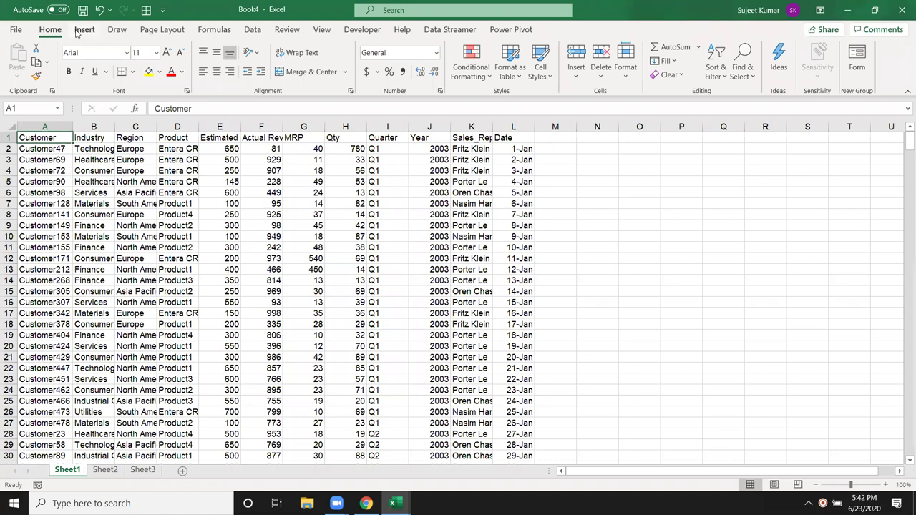
# - Click inside the sales data, briefly switching to the whatapp workbook and back to Book4
pyautogui.scroll(-1, 127, 82)
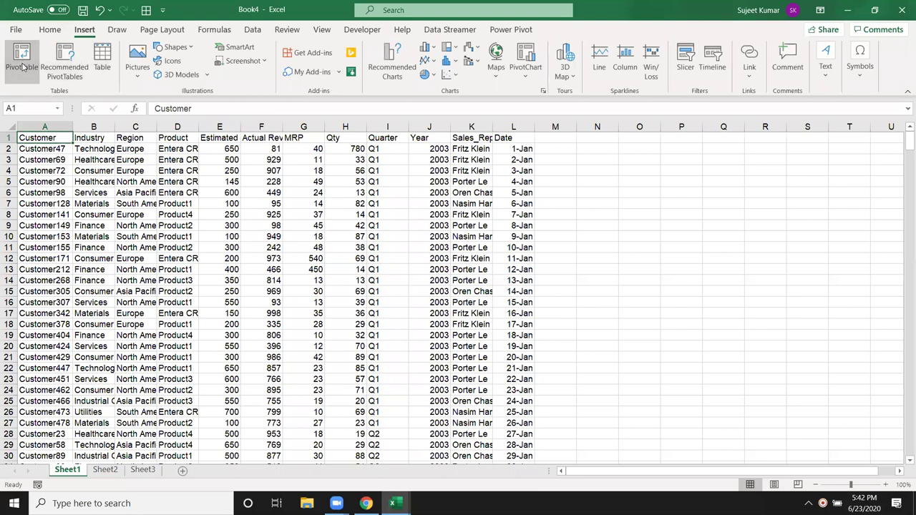
pyautogui.click(239, 228)
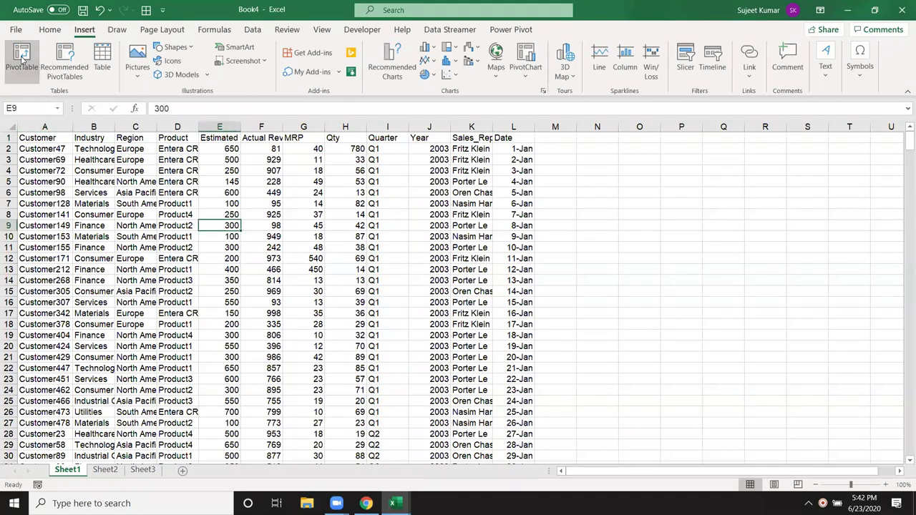
pyautogui.moveTo(392, 503)
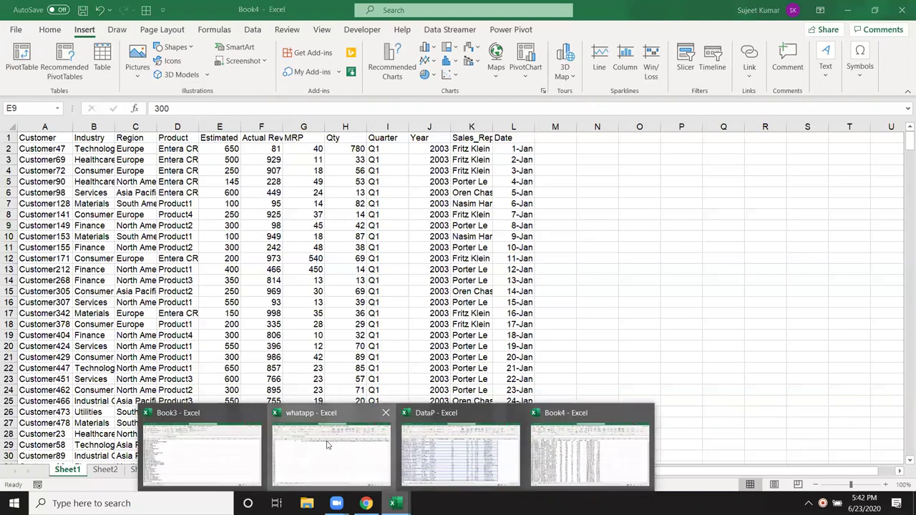
pyautogui.click(329, 445)
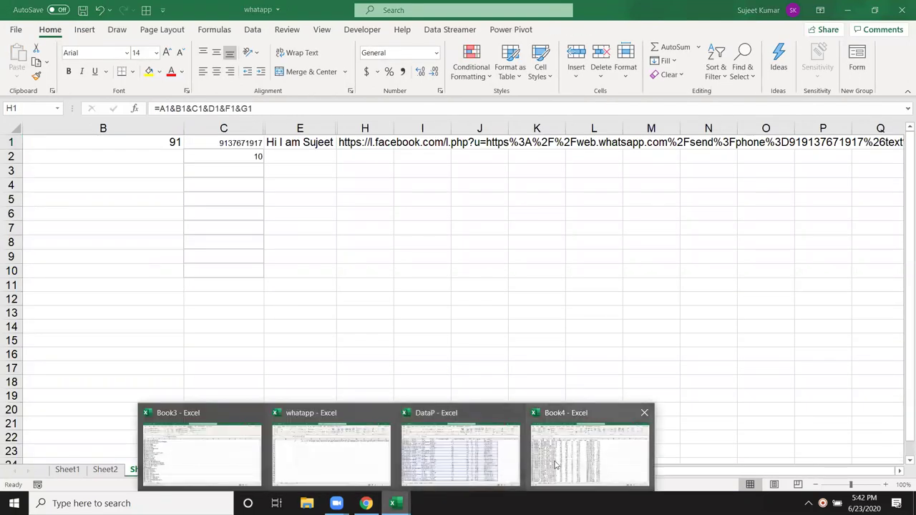
pyautogui.click(589, 446)
# - Insert a PivotTable from Sheet1!$A$1:$L$504 on a new worksheet
pyautogui.click(43, 139)
pyautogui.click(21, 61)
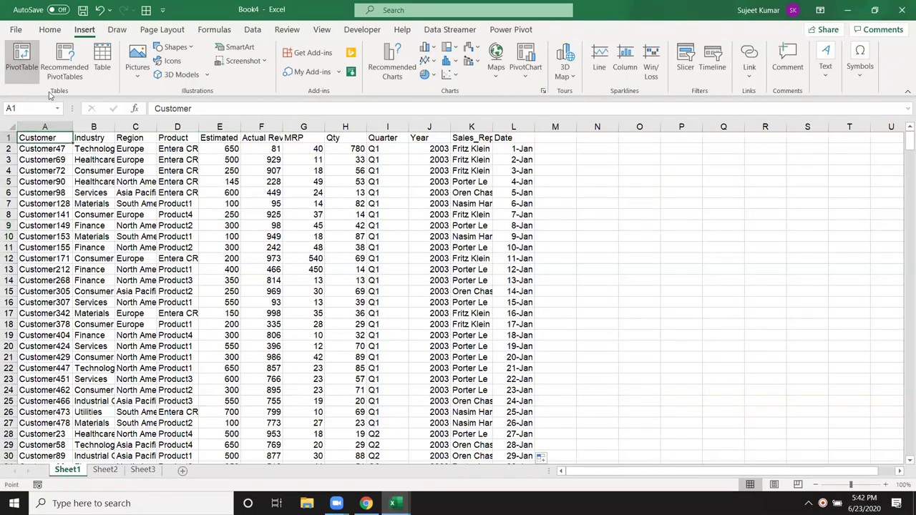
pyautogui.click(304, 401)
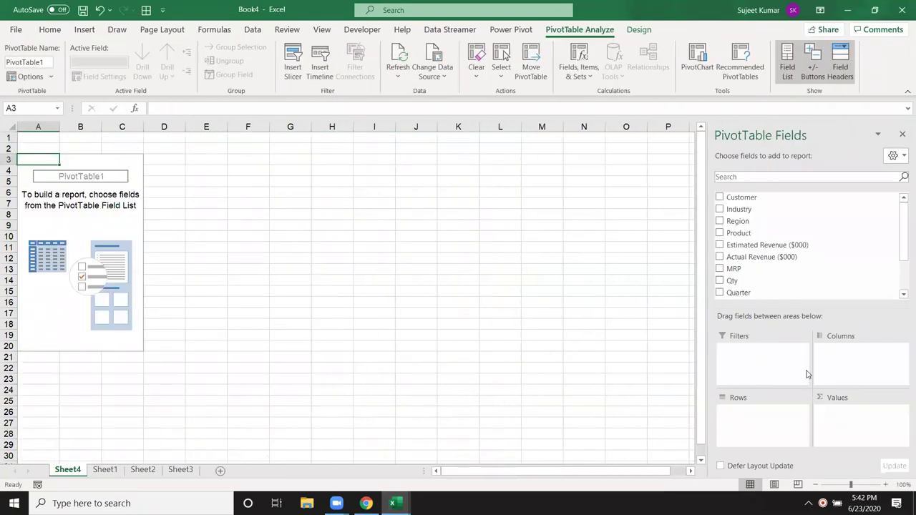
# - Sum Qty by Region in the pivot and select the North and South America rows
pyautogui.moveTo(748, 223)
pyautogui.mouseDown()
pyautogui.moveTo(771, 306)
pyautogui.moveTo(764, 423)
pyautogui.mouseUp()
pyautogui.moveTo(733, 280); pyautogui.dragTo(820, 423)
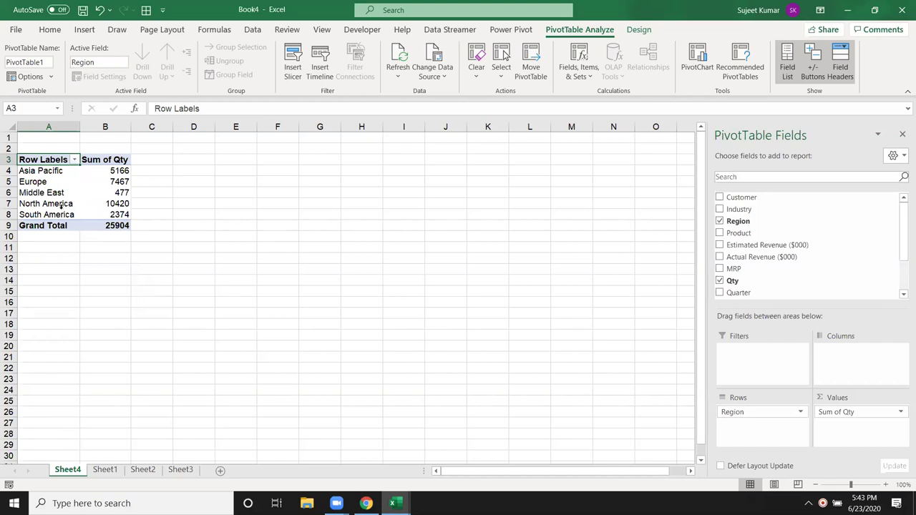
pyautogui.moveTo(59, 204); pyautogui.dragTo(58, 214)
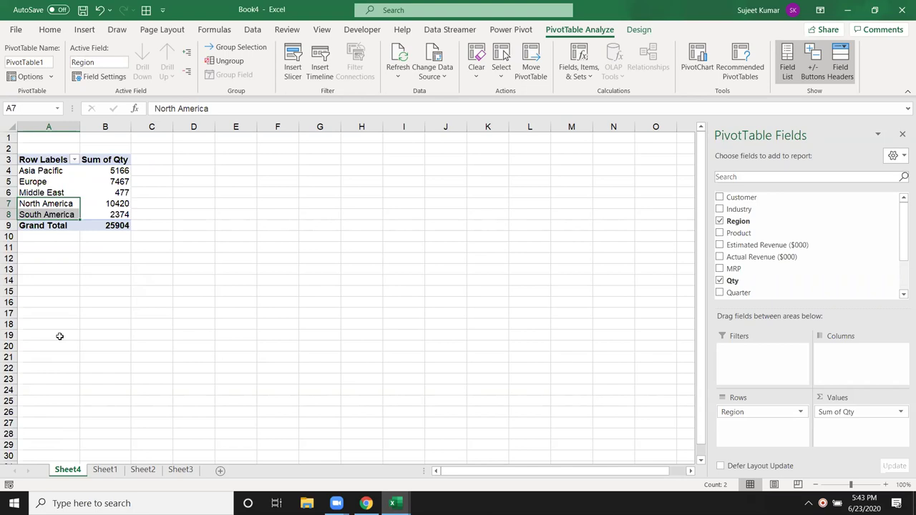
# - Review the Region values on Sheet1, then reselect the North and South America pivot rows
pyautogui.click(105, 469)
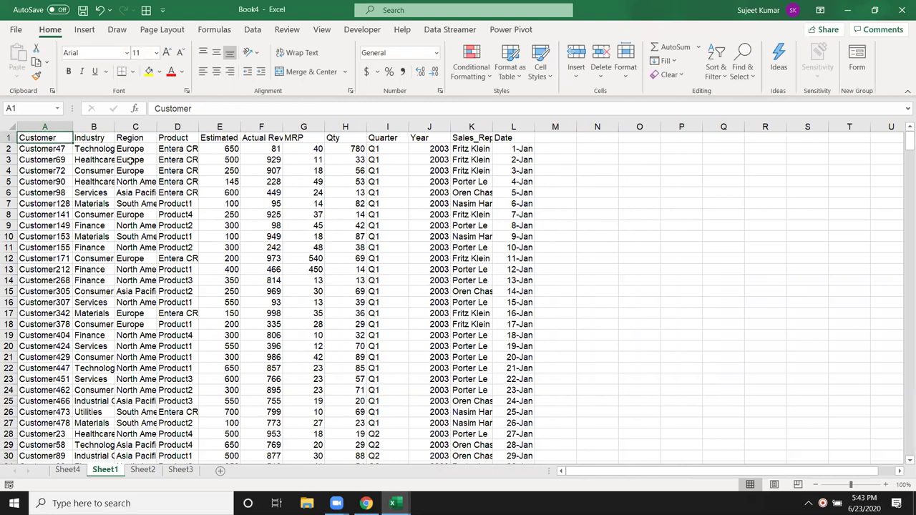
pyautogui.moveTo(130, 160); pyautogui.dragTo(133, 335)
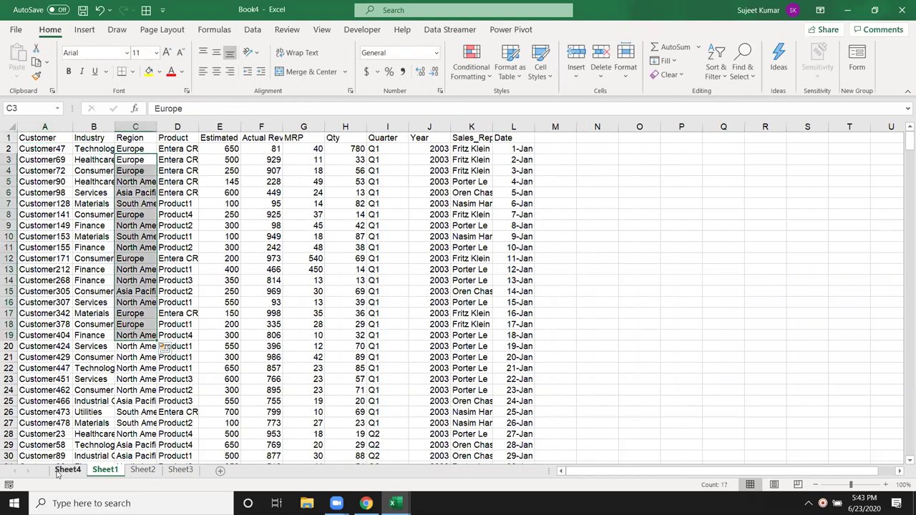
pyautogui.click(61, 472)
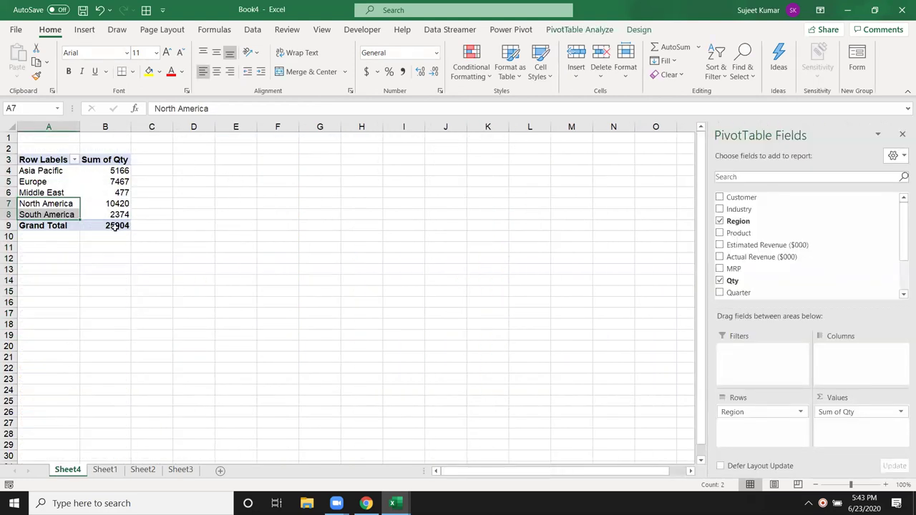
pyautogui.click(72, 249)
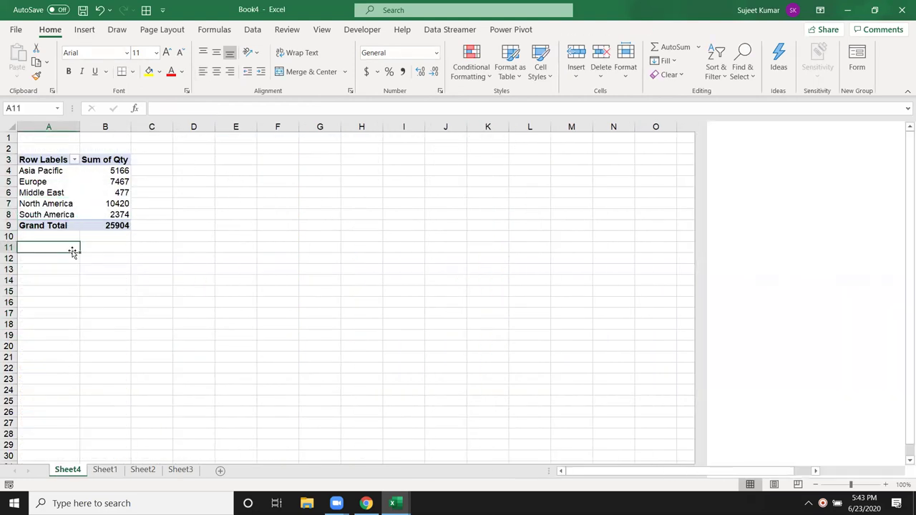
pyautogui.moveTo(44, 203); pyautogui.dragTo(43, 216)
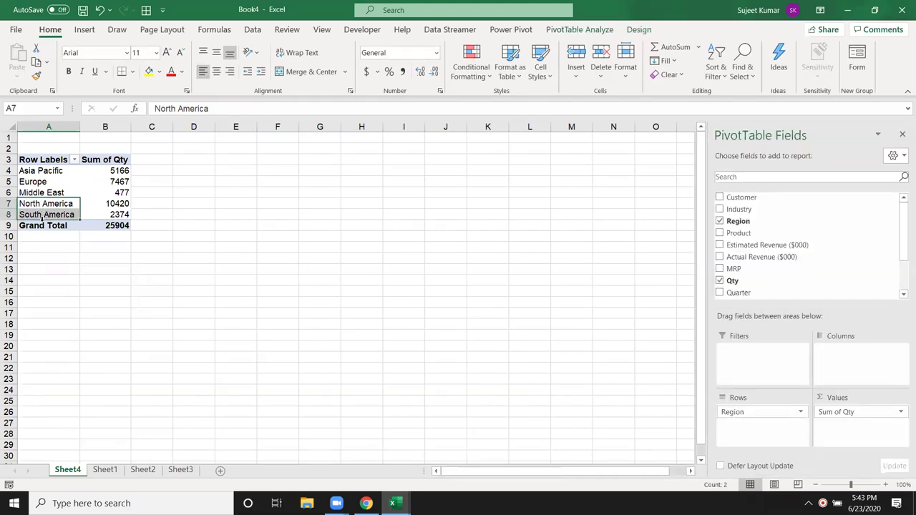
# - Group North America and South America into Group1 and check its 12794 total
pyautogui.rightClick(43, 215)
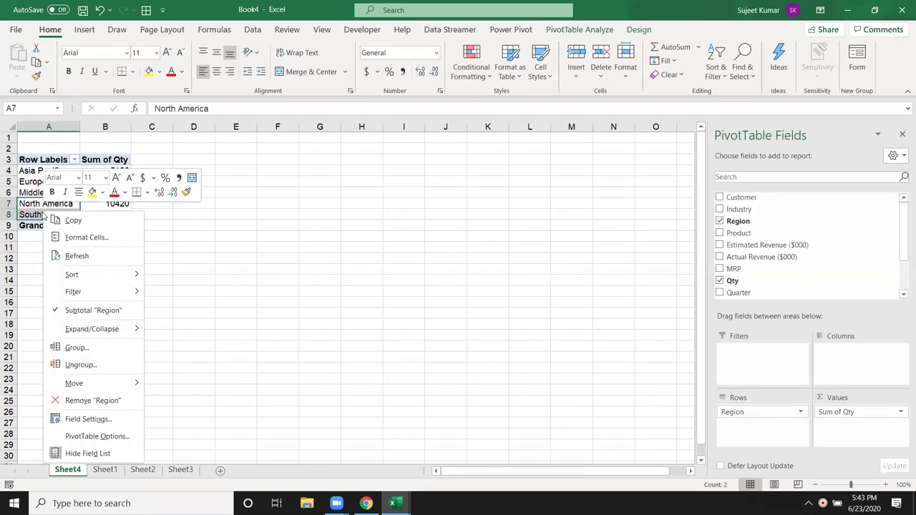
pyautogui.click(96, 351)
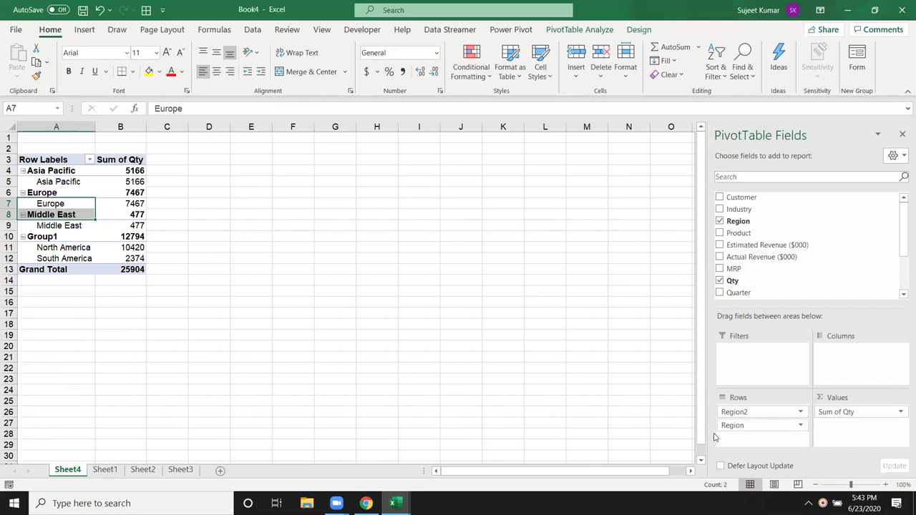
pyautogui.moveTo(53, 246)
pyautogui.mouseDown()
pyautogui.moveTo(51, 258)
pyautogui.moveTo(114, 261)
pyautogui.mouseUp()
pyautogui.click(52, 238)
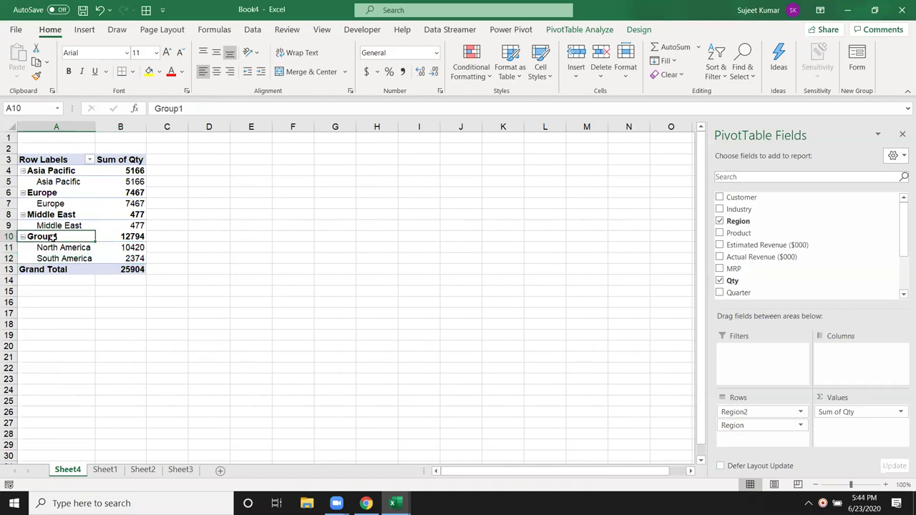
pyautogui.click(140, 242)
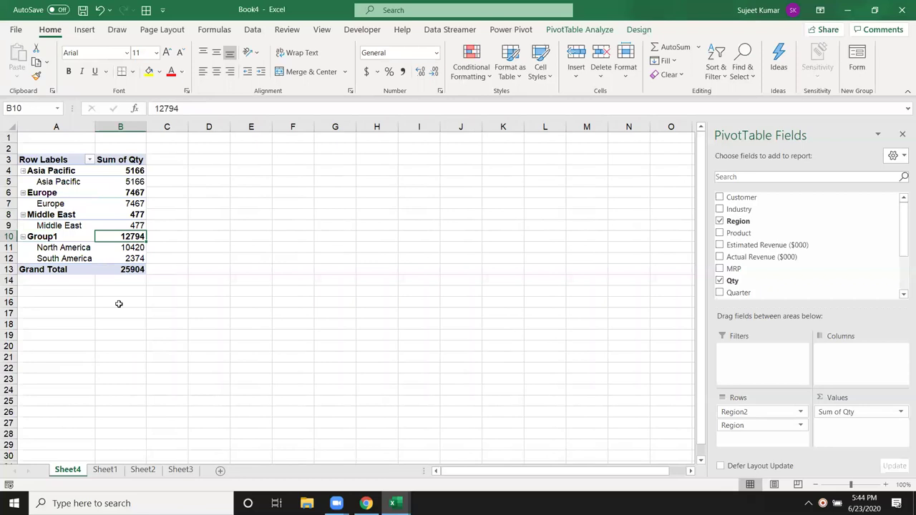
# - Confirm the two America Qty values add up, then remove the Region field from Rows
pyautogui.click(125, 249)
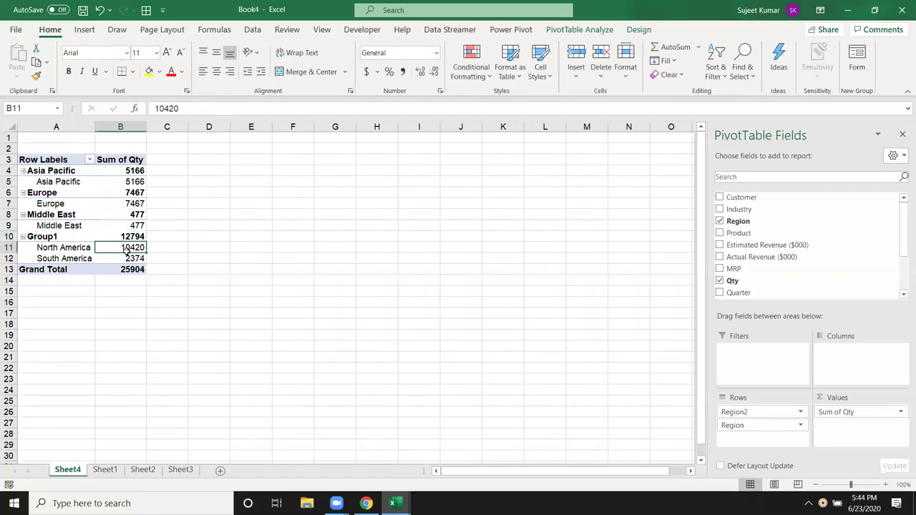
pyautogui.moveTo(126, 248); pyautogui.dragTo(127, 258)
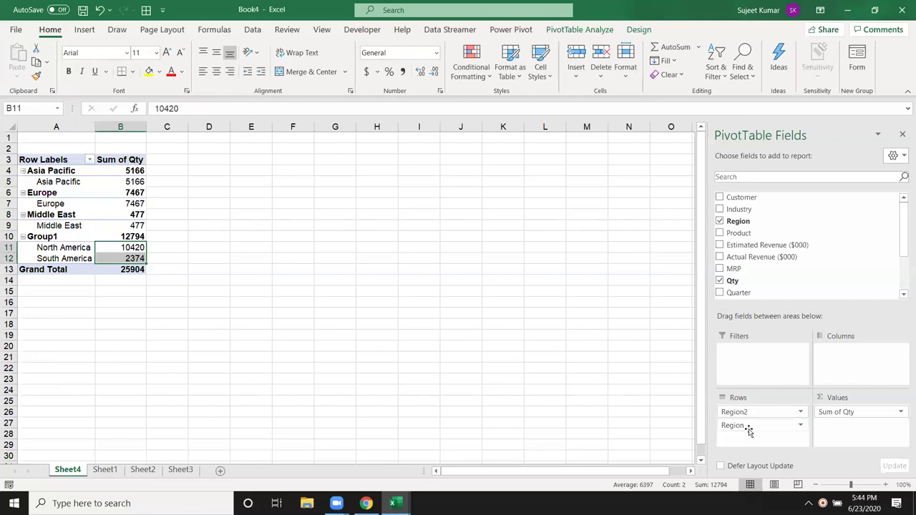
pyautogui.moveTo(747, 427); pyautogui.dragTo(766, 297)
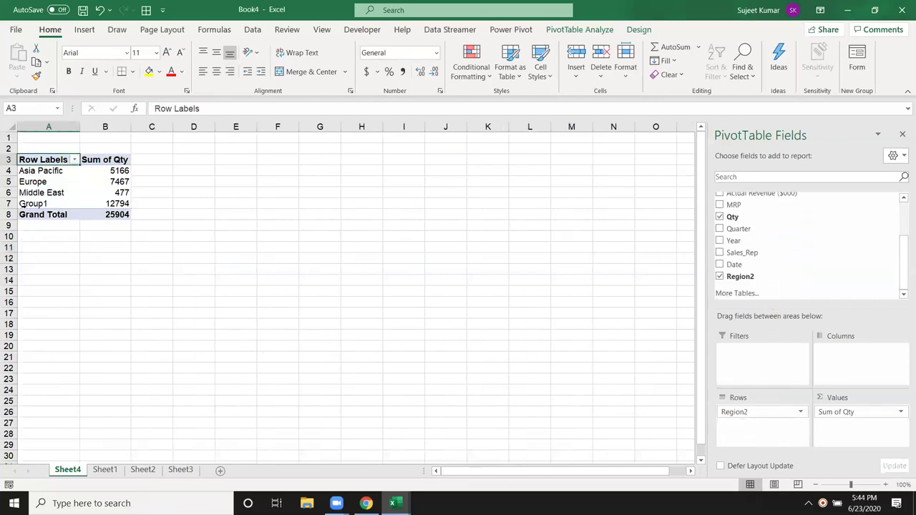
# - Replace the Group1 label with USA so the 12794 row reads USA
pyautogui.click(35, 204)
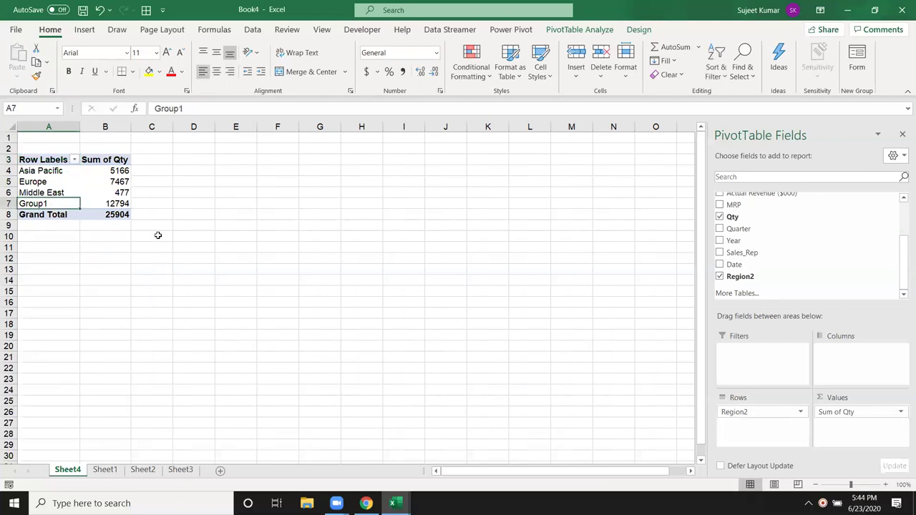
pyautogui.write('USA')
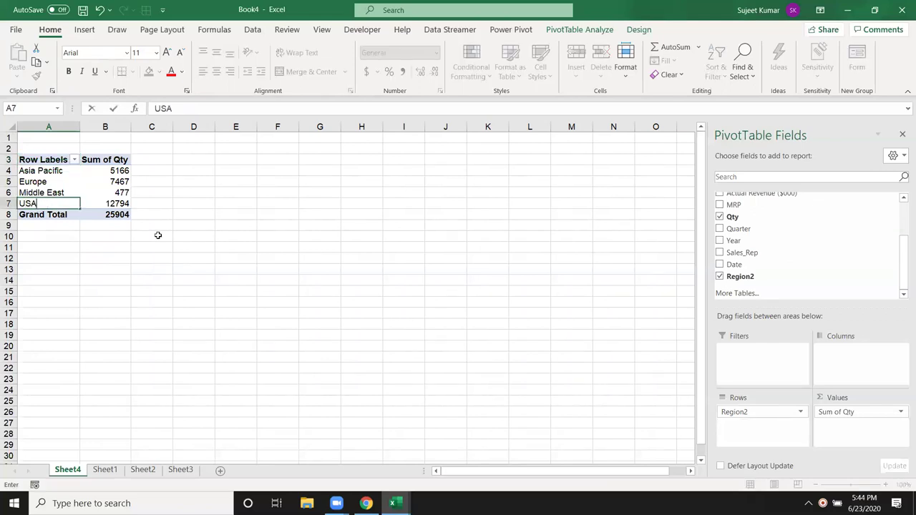
pyautogui.press('Return')
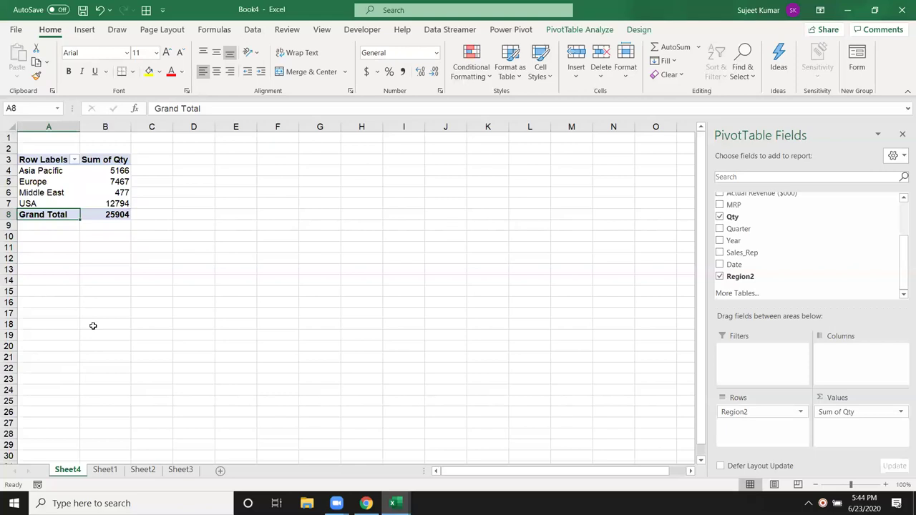
# - Insert another PivotTable from the Sheet1 sales data on a new sheet
pyautogui.click(97, 471)
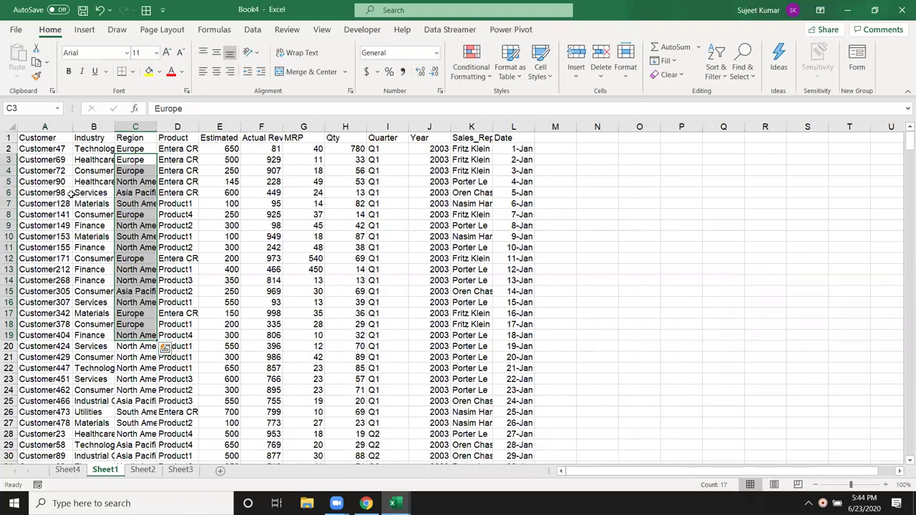
pyautogui.click(50, 146)
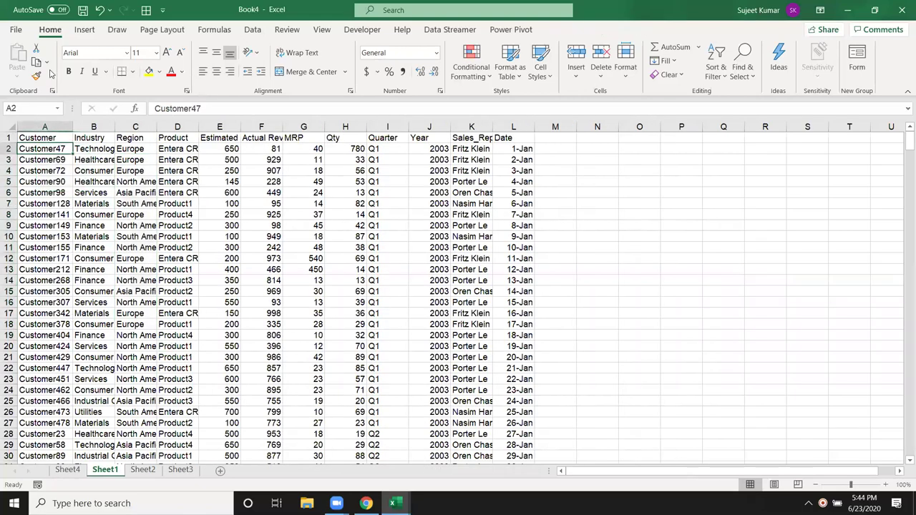
pyautogui.click(84, 29)
pyautogui.click(22, 61)
pyautogui.click(293, 400)
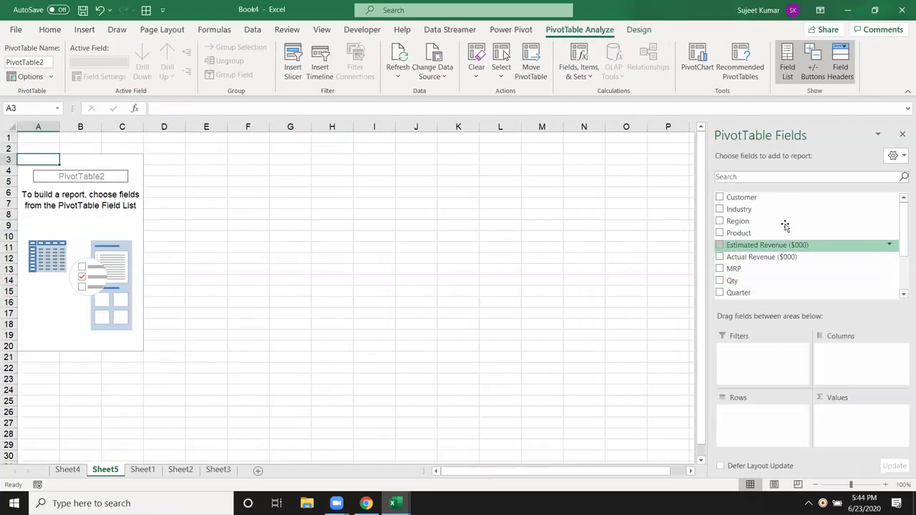
# - Sum Qty by Customer, group the first seventeen customers, then drop the Customer field
pyautogui.moveTo(766, 205); pyautogui.dragTo(773, 430)
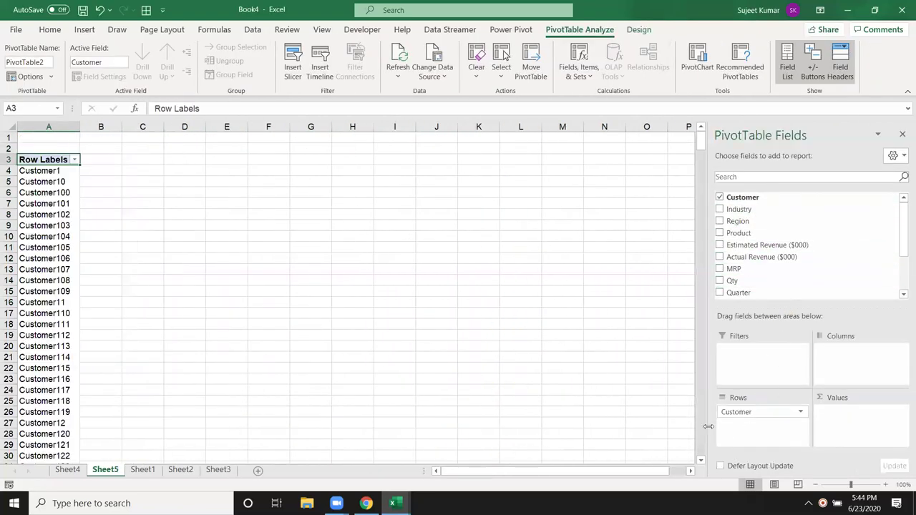
pyautogui.moveTo(737, 280); pyautogui.dragTo(830, 425)
pyautogui.moveTo(50, 172); pyautogui.dragTo(28, 346)
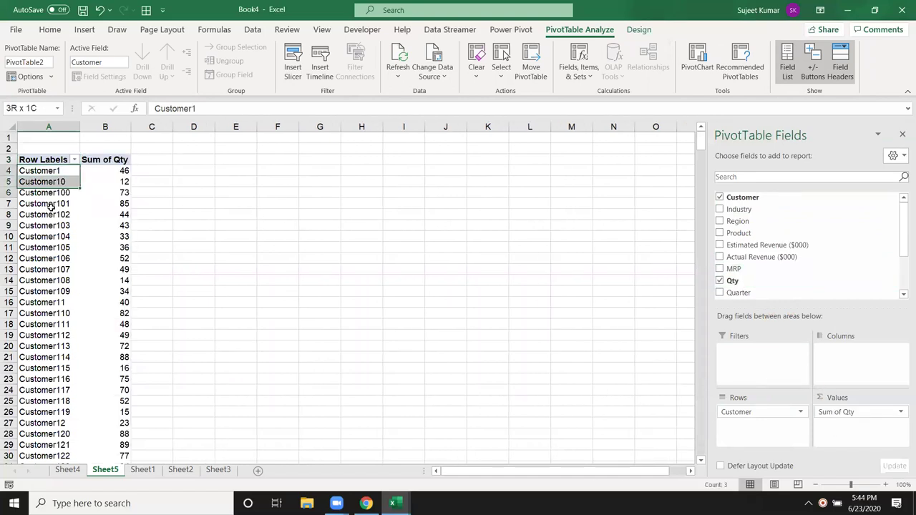
pyautogui.rightClick(50, 302)
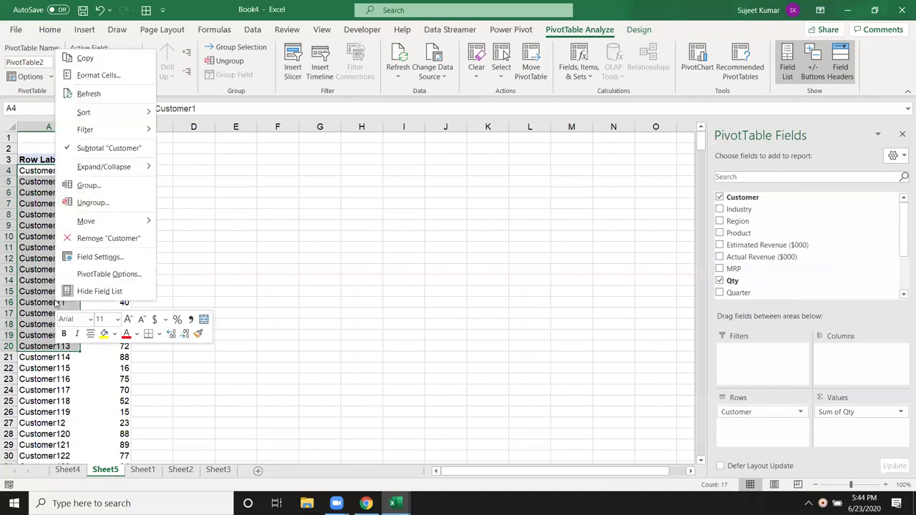
pyautogui.click(89, 185)
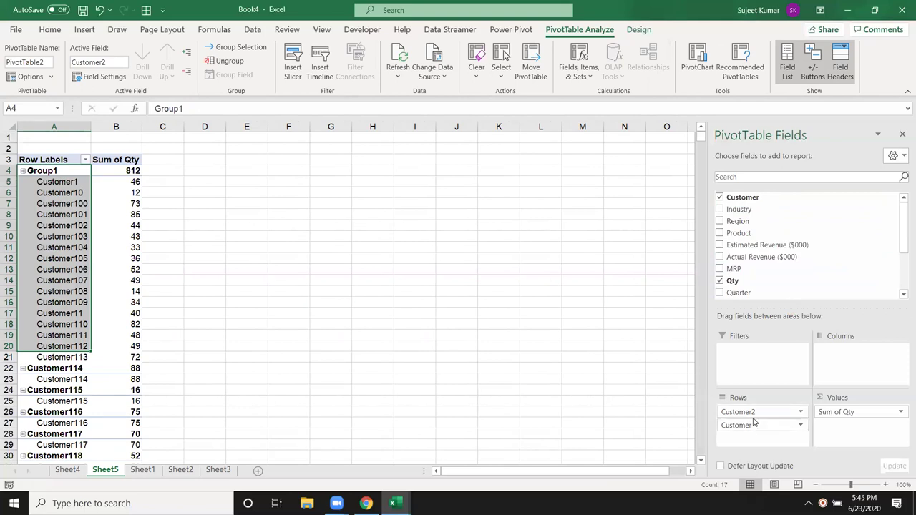
pyautogui.moveTo(757, 425); pyautogui.dragTo(769, 310)
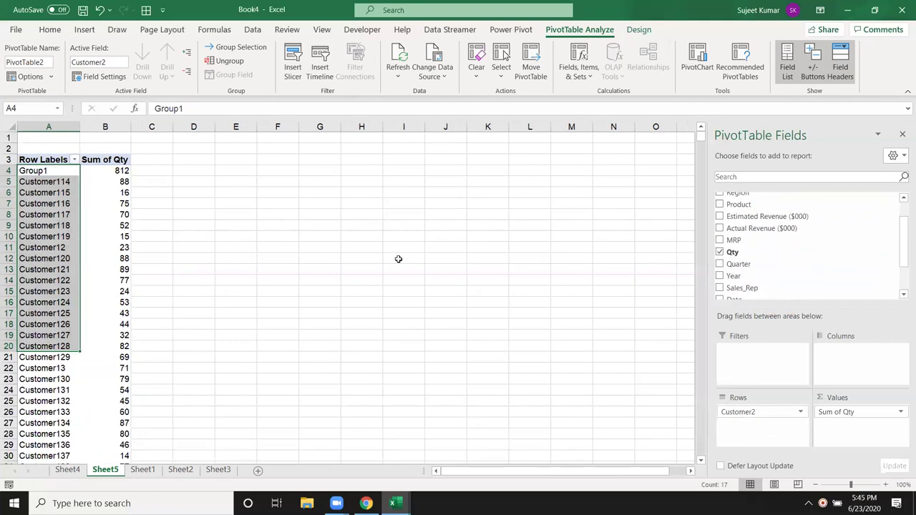
pyautogui.click(52, 174)
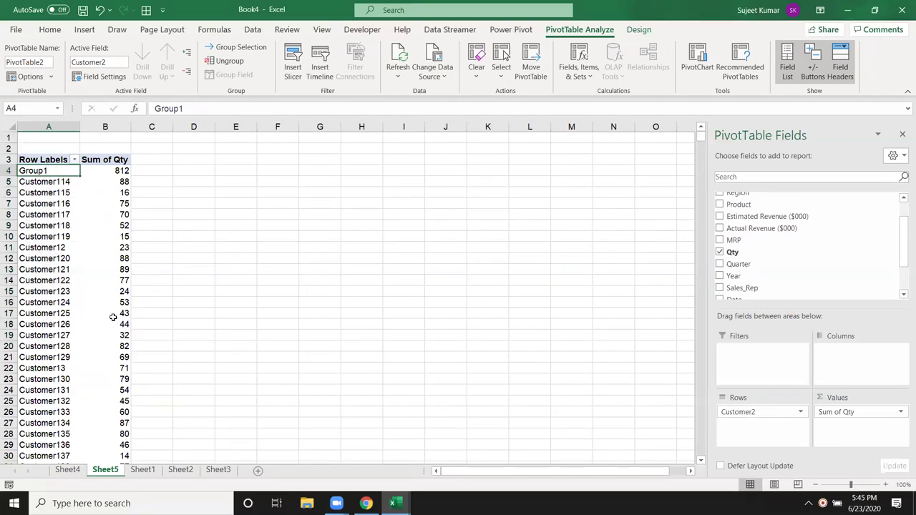
# - Delete the Sheet5 pivot sheet permanently
pyautogui.moveTo(113, 317)
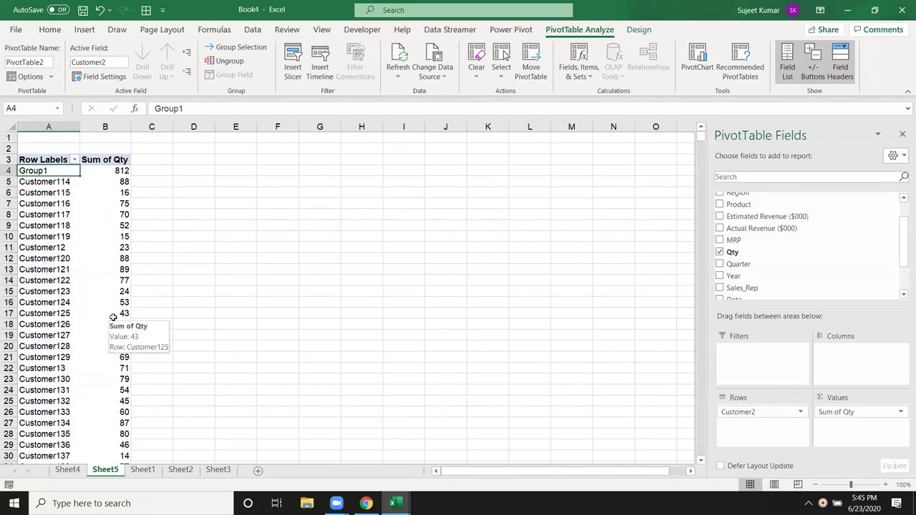
pyautogui.rightClick(118, 471)
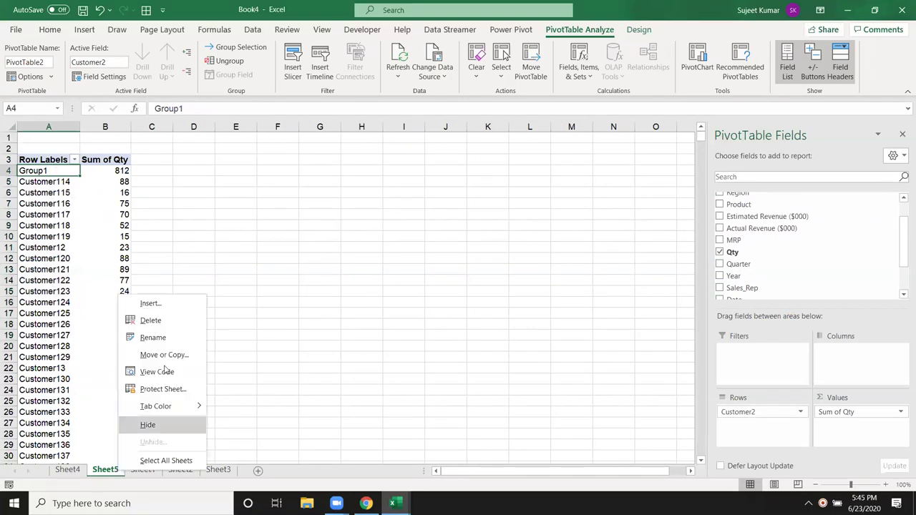
pyautogui.click(172, 323)
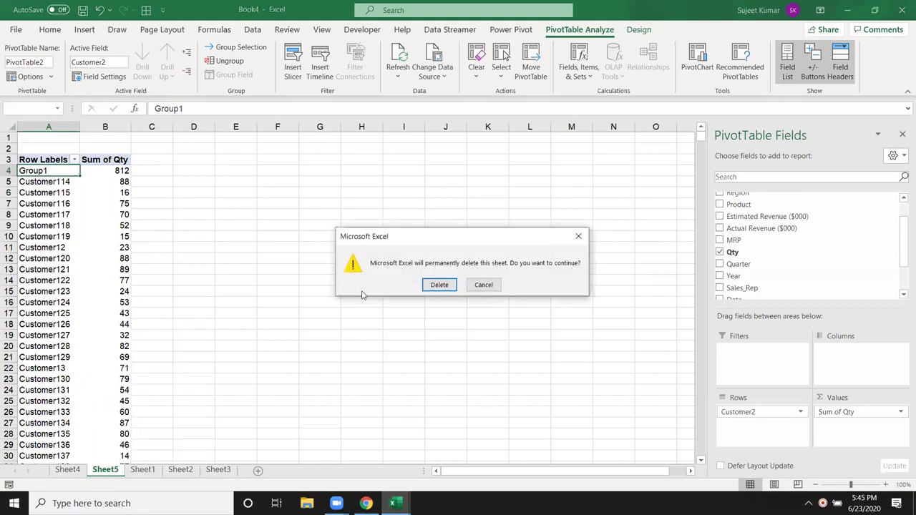
pyautogui.click(440, 285)
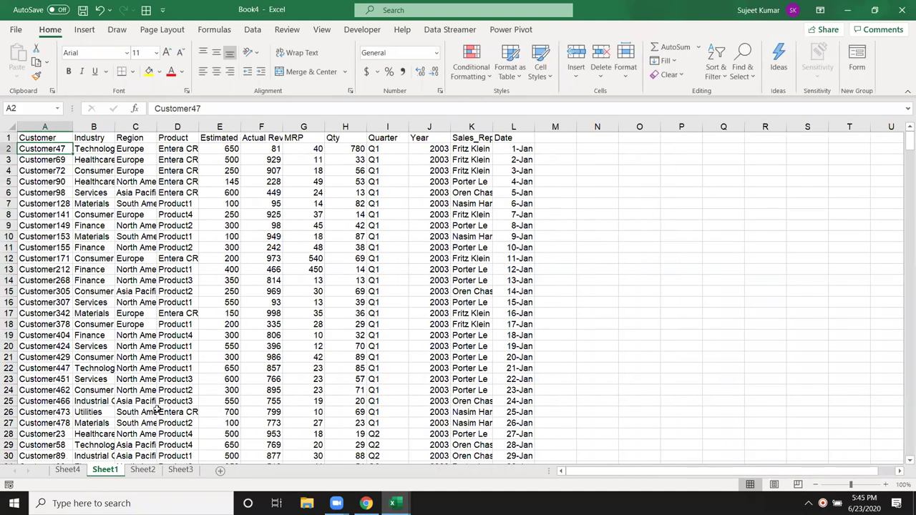
# - Insert a new pivot table on its own sheet with Qty in both Rows and Values
pyautogui.click(84, 29)
pyautogui.click(21, 61)
pyautogui.click(293, 400)
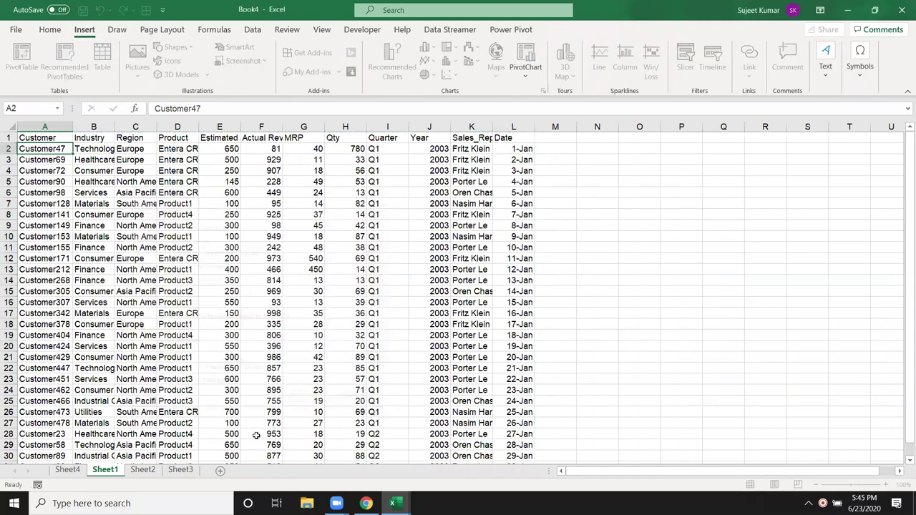
pyautogui.moveTo(732, 281); pyautogui.dragTo(757, 425)
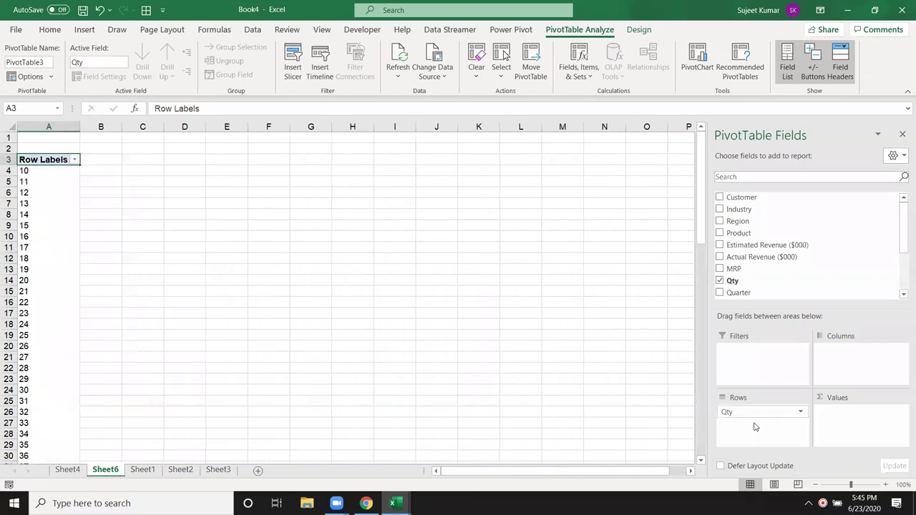
pyautogui.moveTo(733, 280); pyautogui.dragTo(851, 421)
# - Change the Qty value field to summarise by Count instead of Sum
pyautogui.click(901, 413)
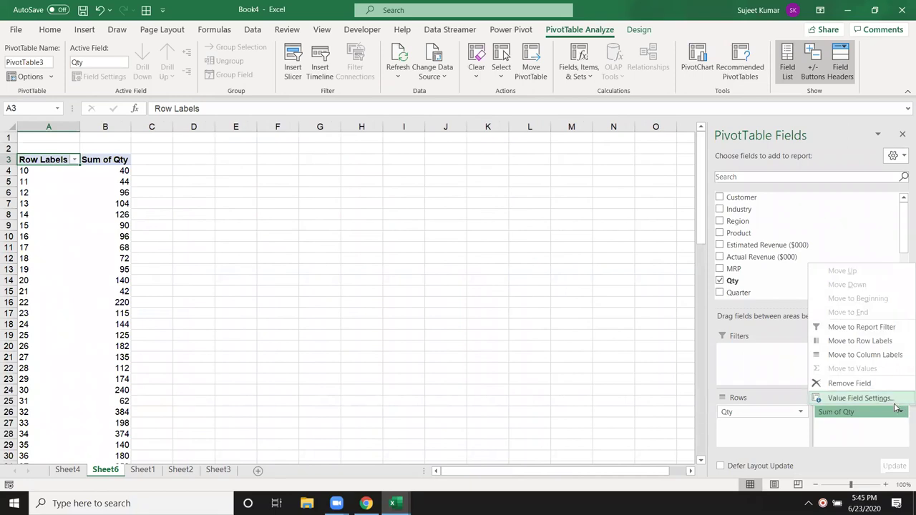
pyautogui.click(859, 398)
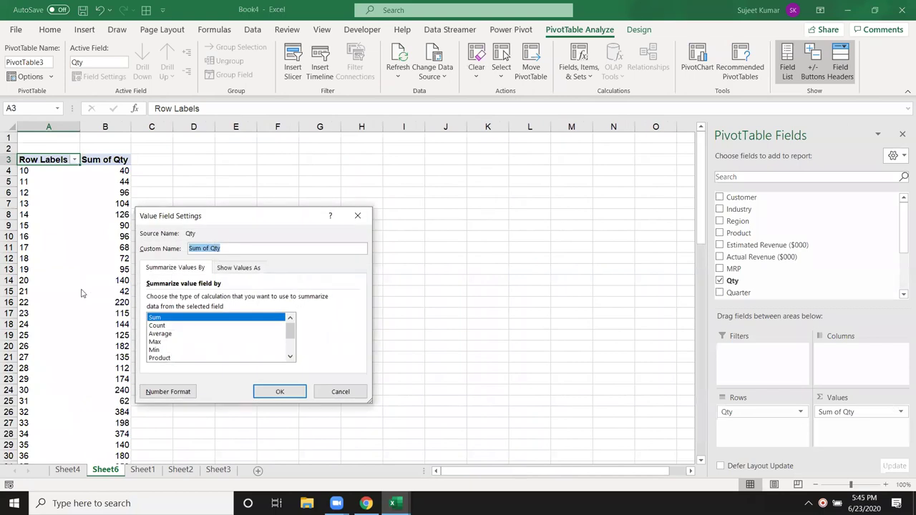
pyautogui.click(158, 326)
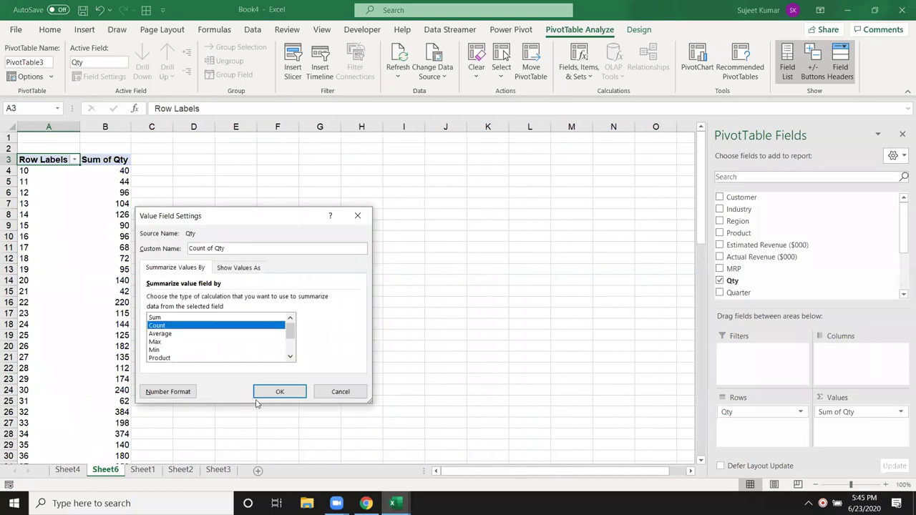
pyautogui.click(276, 394)
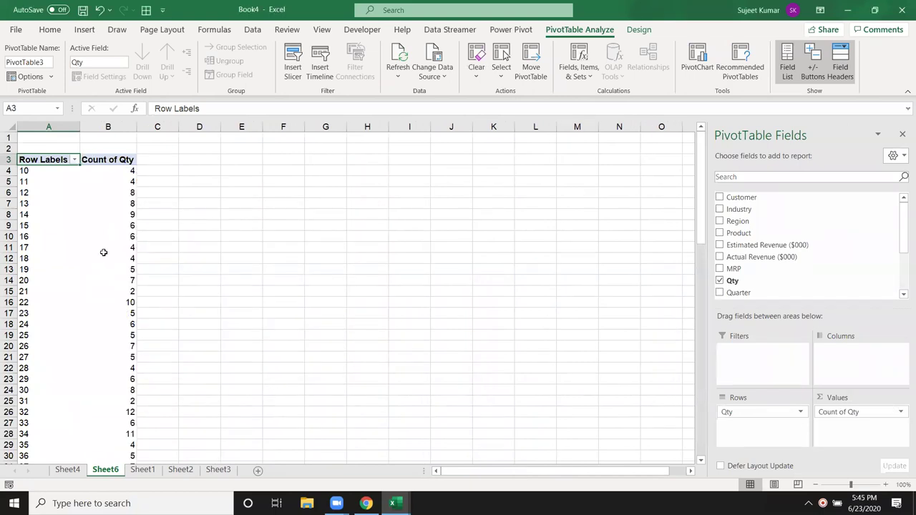
# - Browse the Qty row labels, selecting 10, 11, 12 and 11 through 21, ending on 14
pyautogui.click(27, 173)
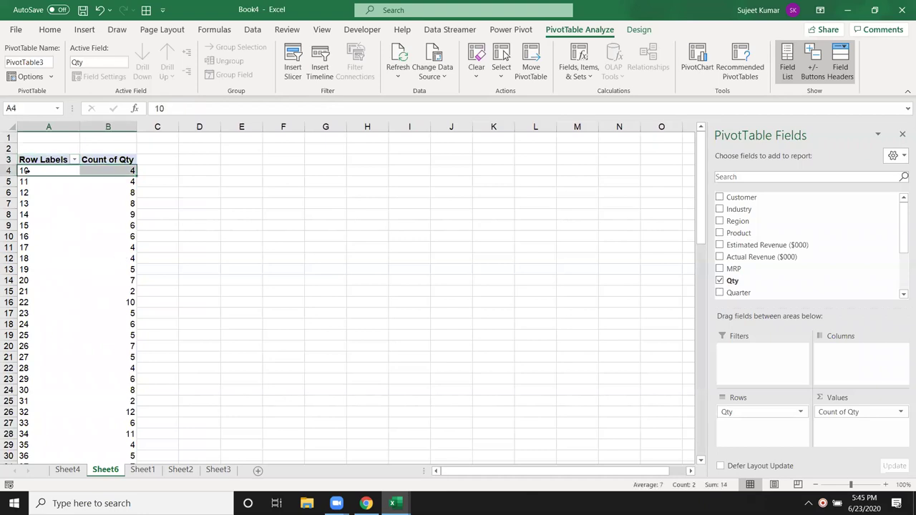
pyautogui.click(23, 182)
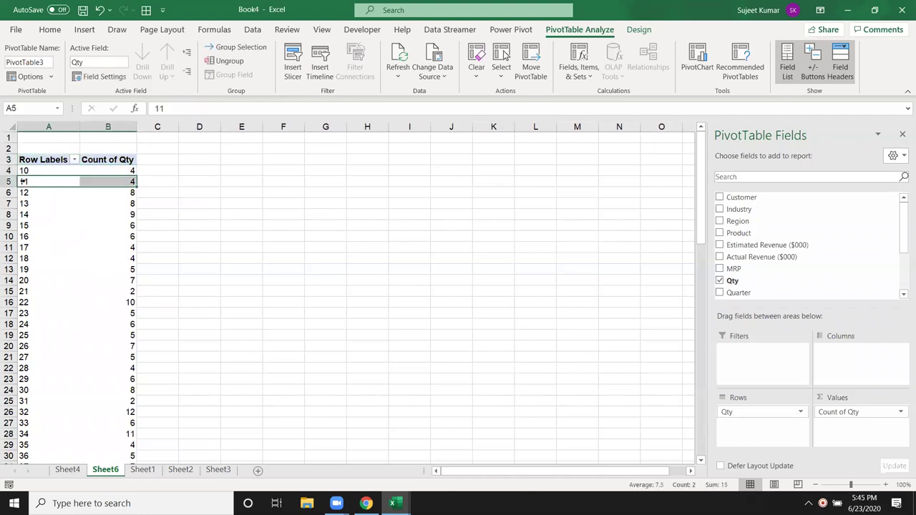
pyautogui.click(24, 193)
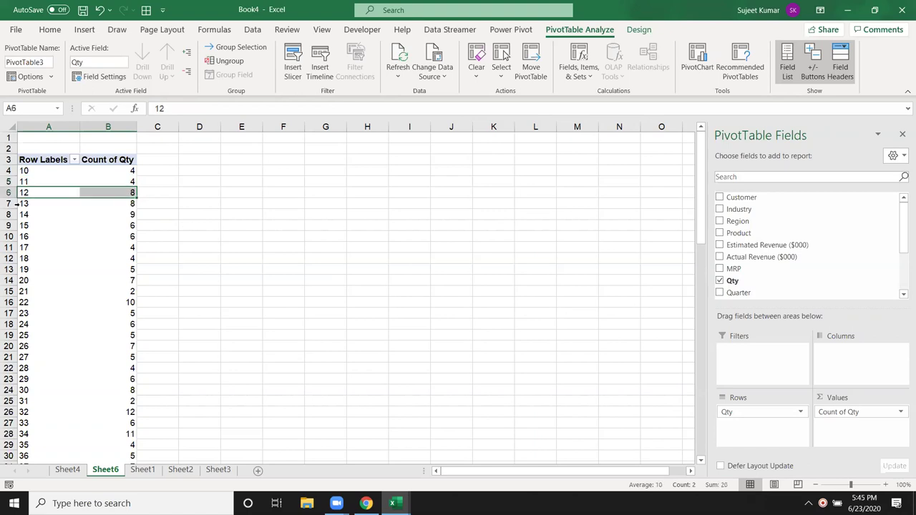
pyautogui.moveTo(61, 182); pyautogui.dragTo(50, 285)
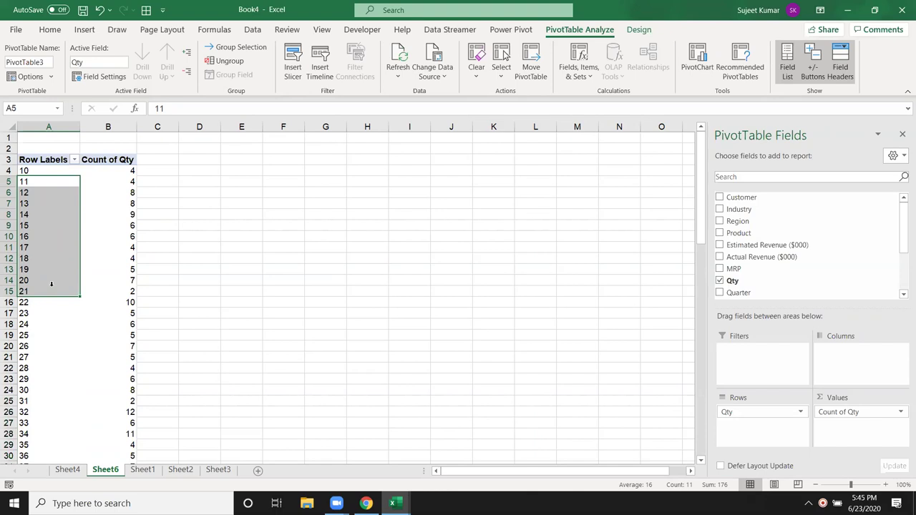
pyautogui.click(74, 335)
pyautogui.click(43, 248)
pyautogui.scroll(-3, 251, 310)
pyautogui.scroll(-3, 53, 425)
pyautogui.scroll(5, 101, 372)
pyautogui.scroll(1, 102, 372)
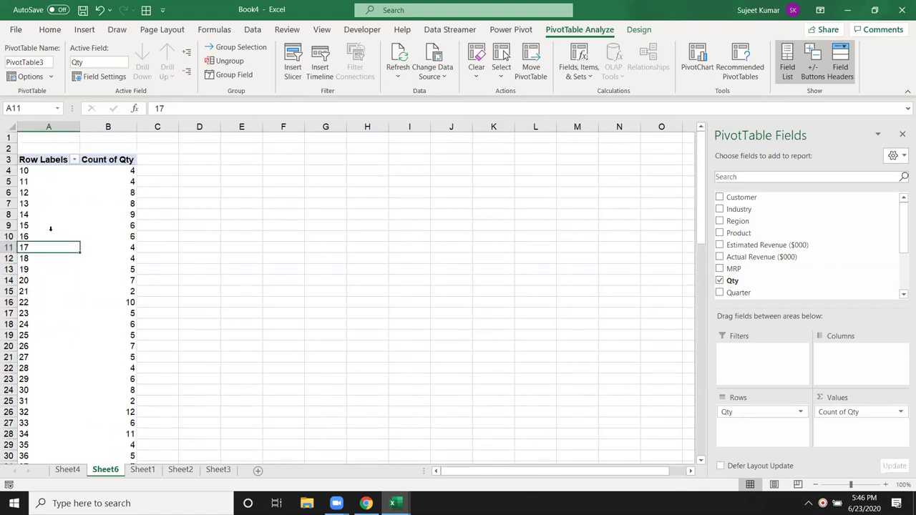
pyautogui.click(42, 215)
# - Group the Qty labels starting at 0, ending at 1000, by 10
pyautogui.rightClick(41, 218)
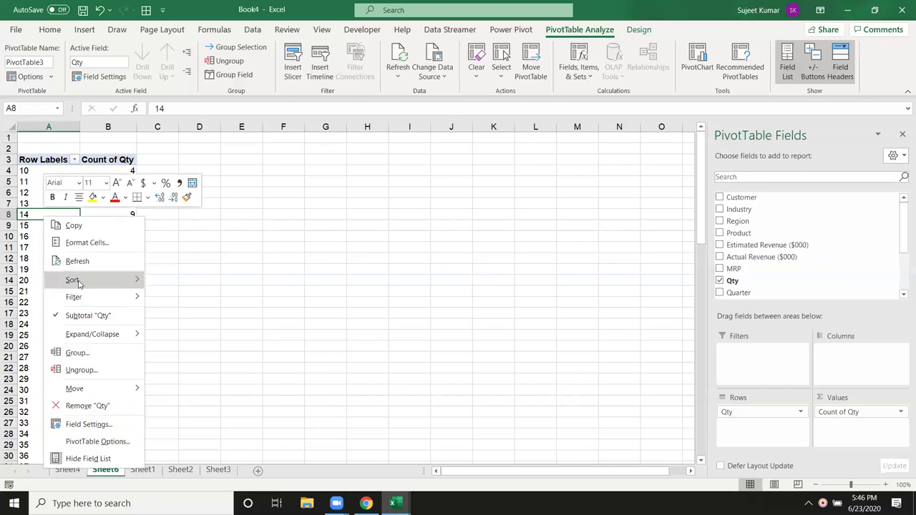
pyautogui.click(76, 352)
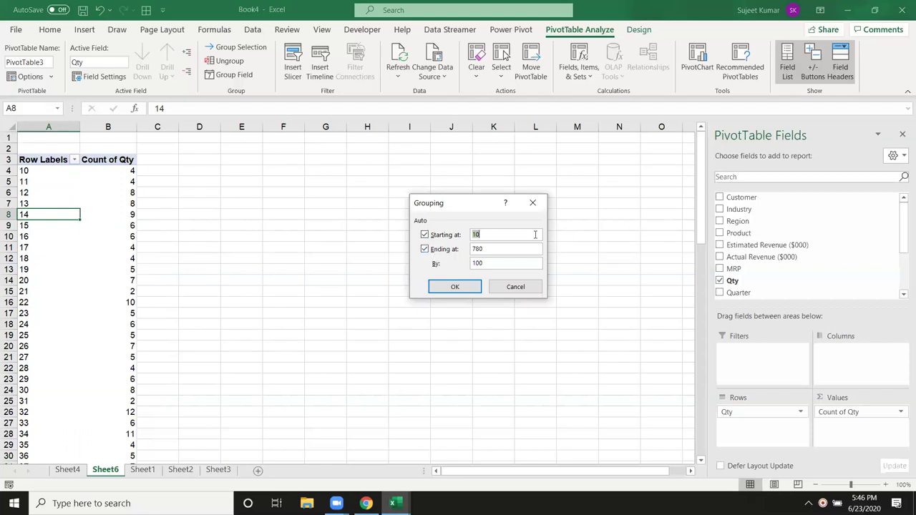
pyautogui.write('0')
pyautogui.doubleClick(485, 247)
pyautogui.write('1000')
pyautogui.moveTo(482, 264); pyautogui.dragTo(455, 264)
pyautogui.write('10')
pyautogui.click(456, 287)
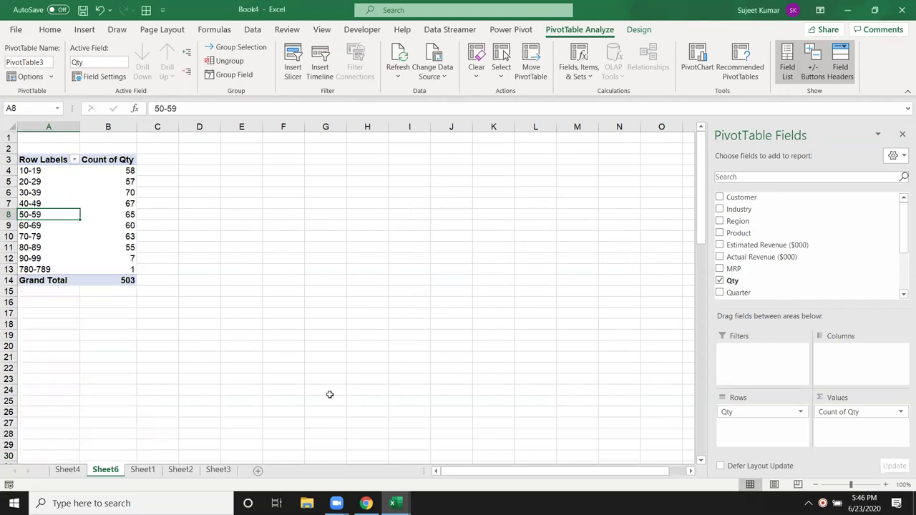
pyautogui.click(32, 172)
pyautogui.click(32, 183)
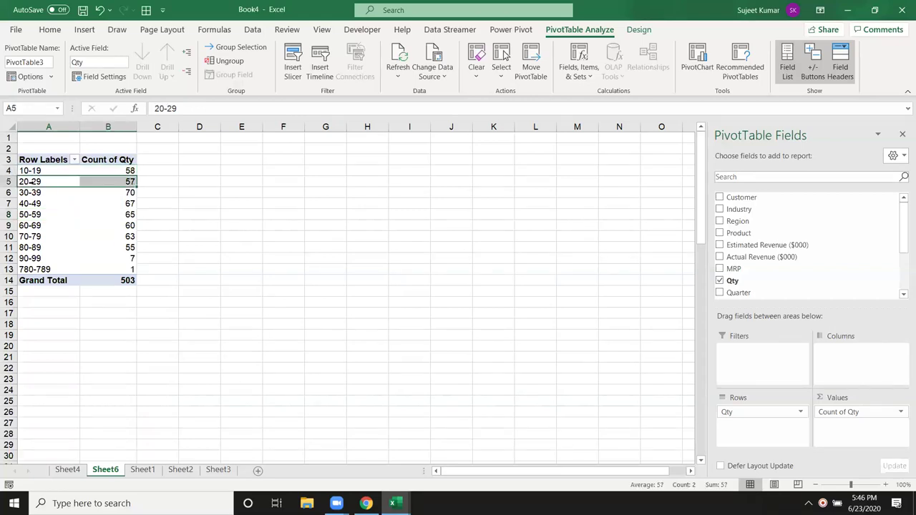
pyautogui.click(24, 192)
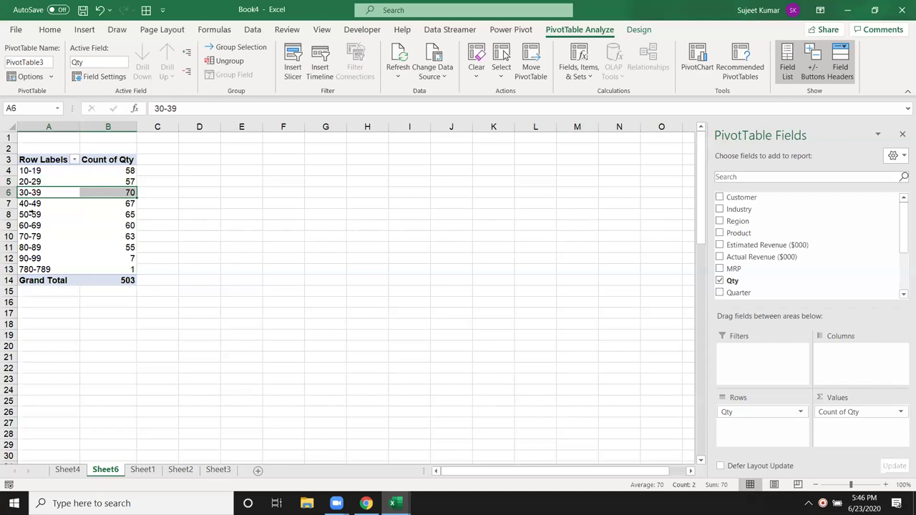
pyautogui.click(30, 203)
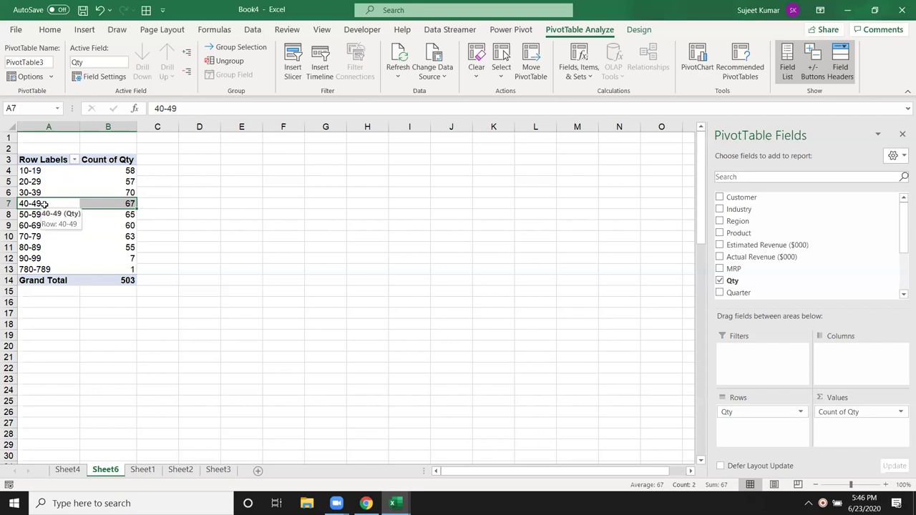
pyautogui.click(233, 47)
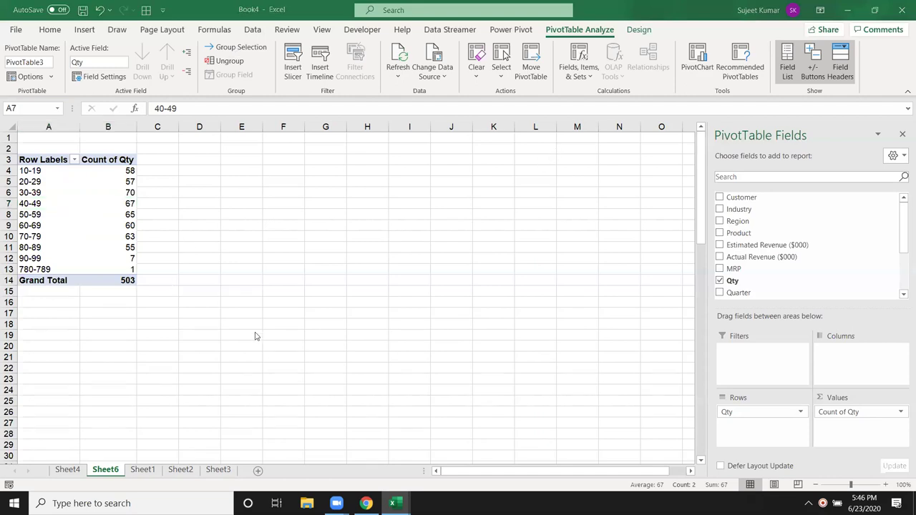
# - From Sheet1, insert PivotTable4 on a new worksheet, keeping the default data range
pyautogui.click(143, 470)
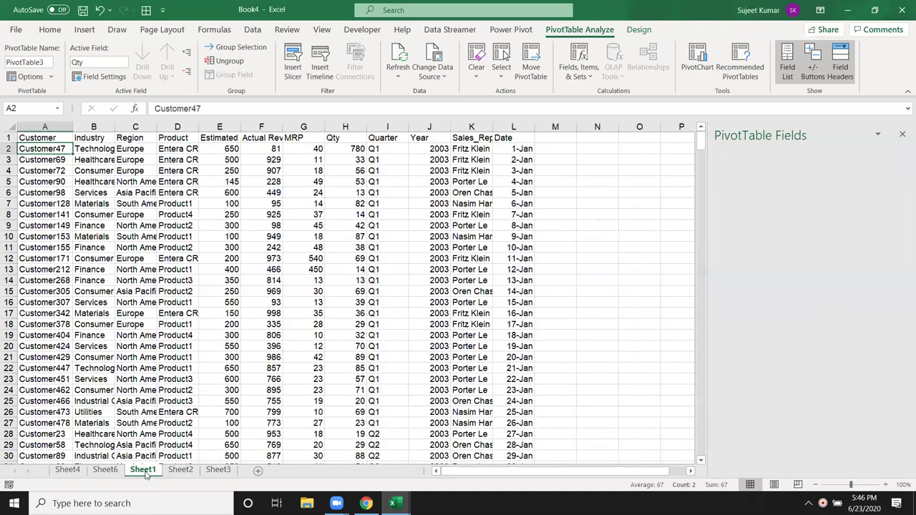
pyautogui.click(84, 29)
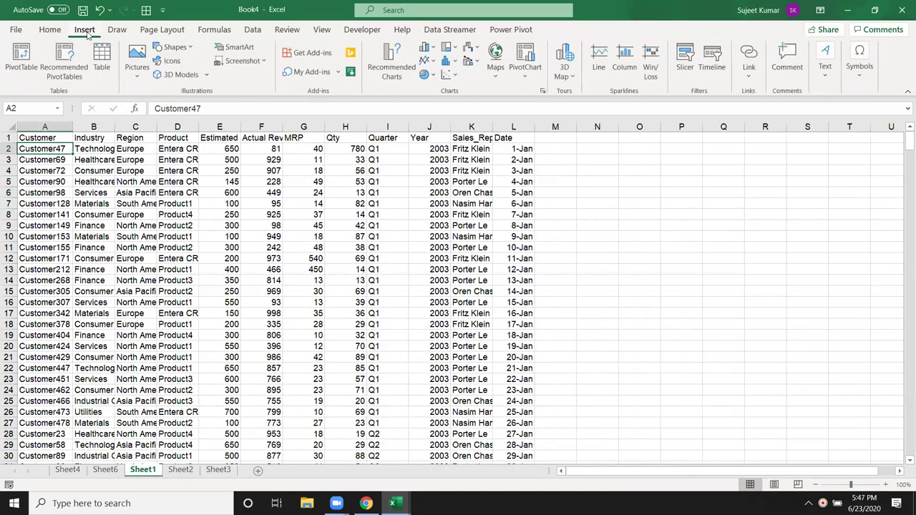
pyautogui.click(21, 61)
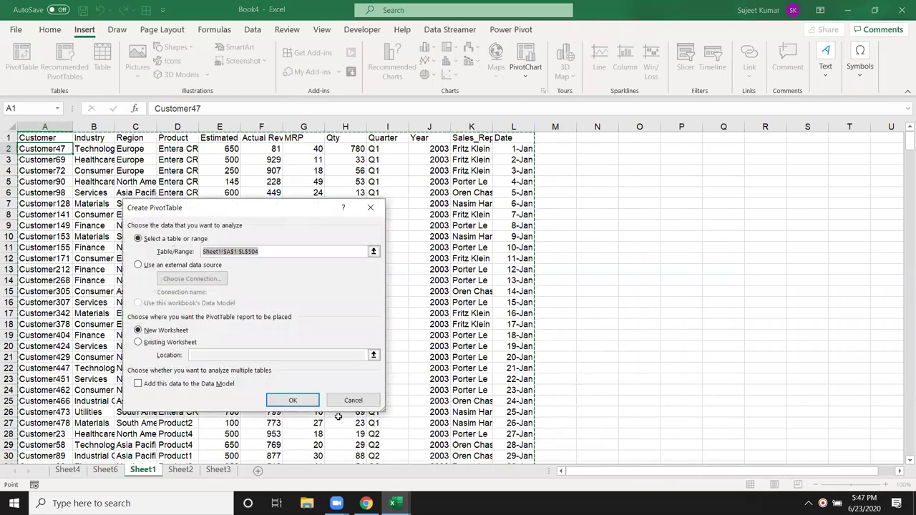
pyautogui.click(300, 403)
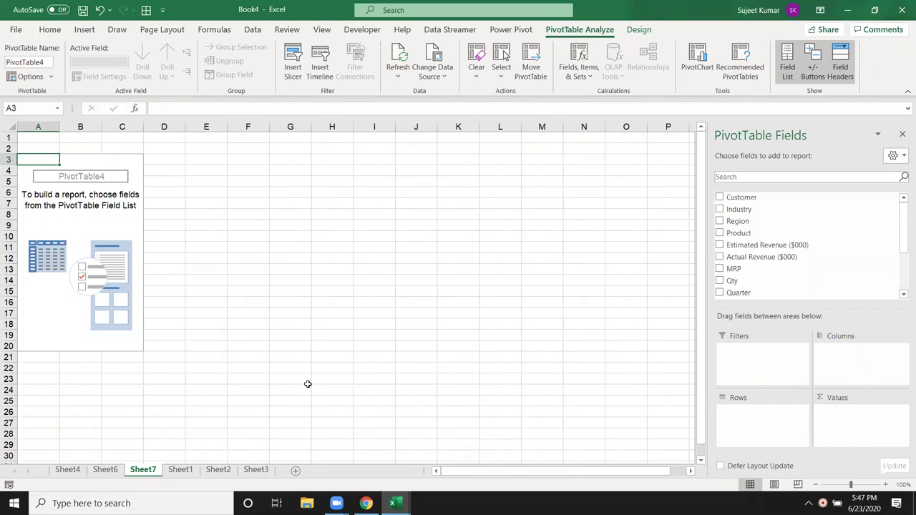
# - Add Date to Rows and ungroup the 2021 year grouping into individual days
pyautogui.scroll(-3, 902, 295)
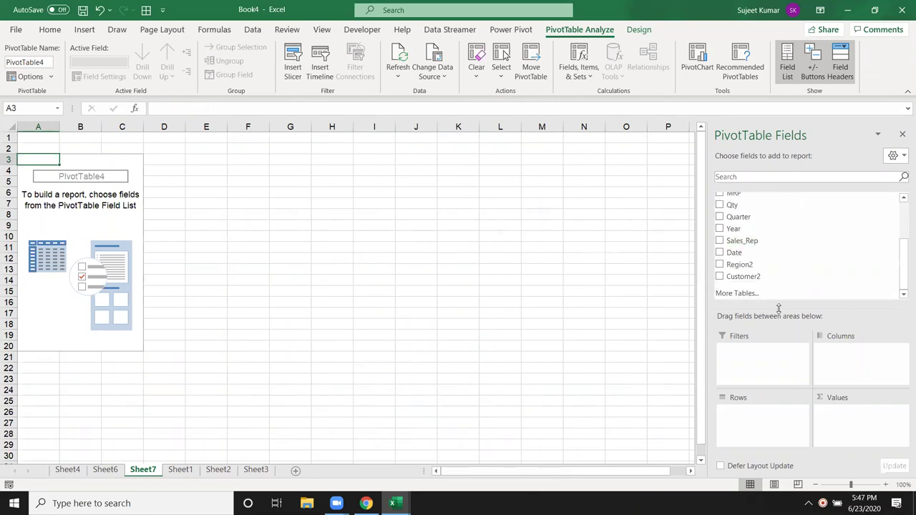
pyautogui.moveTo(745, 252)
pyautogui.mouseDown()
pyautogui.moveTo(779, 432)
pyautogui.moveTo(767, 421)
pyautogui.mouseUp()
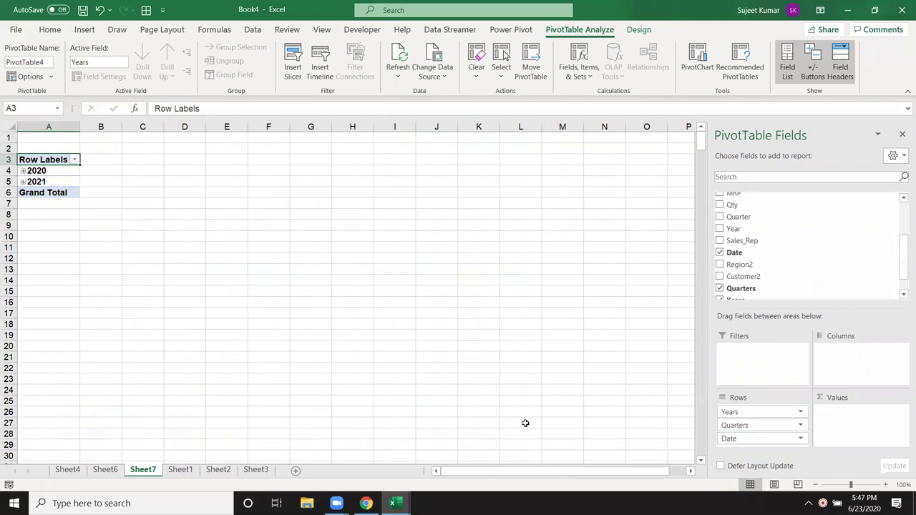
pyautogui.click(61, 182)
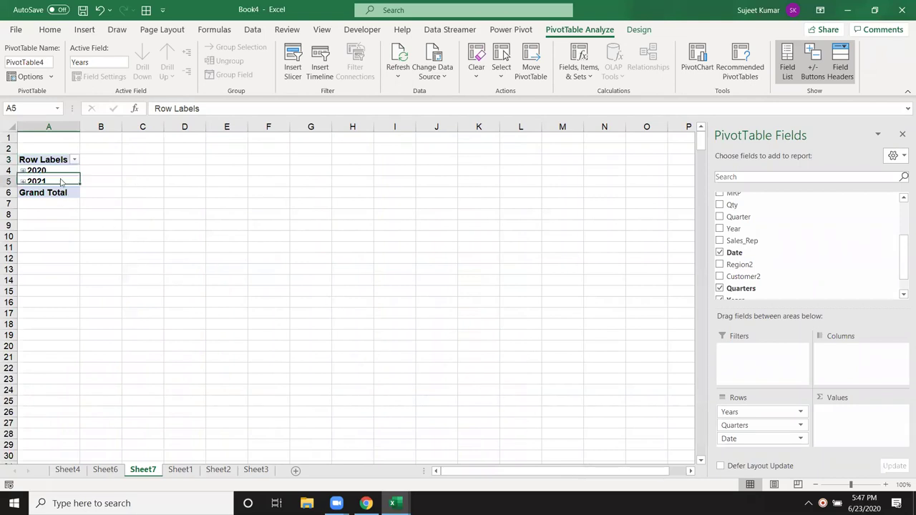
pyautogui.rightClick(61, 181)
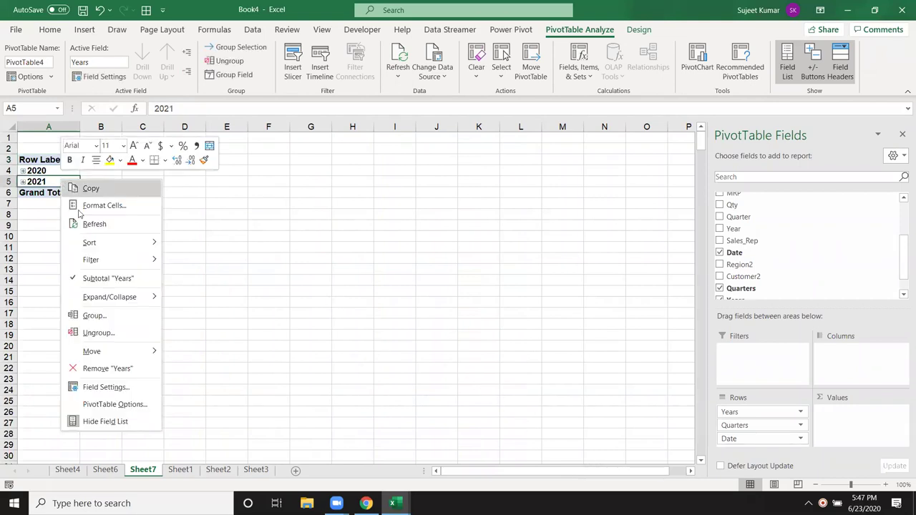
pyautogui.click(98, 333)
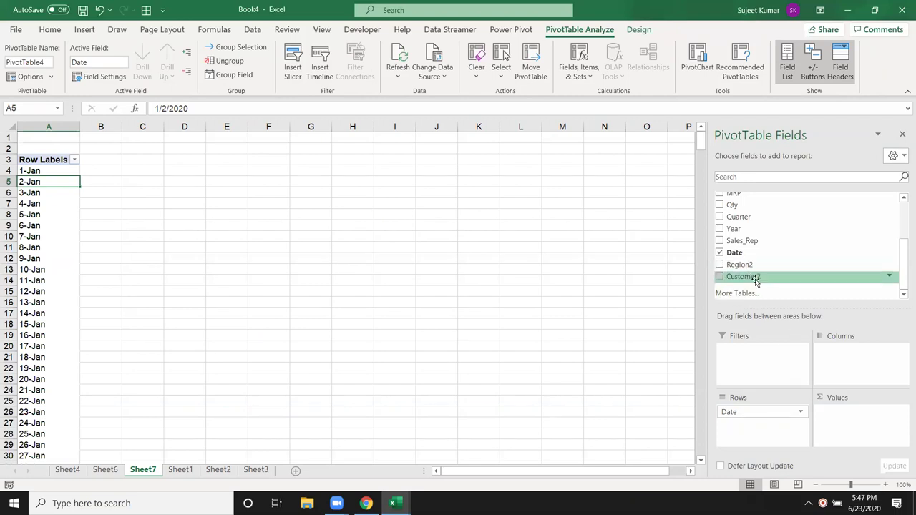
# - Add Qty to the pivot values and switch its summary from Count to Sum of Qty
pyautogui.scroll(2, 744, 272)
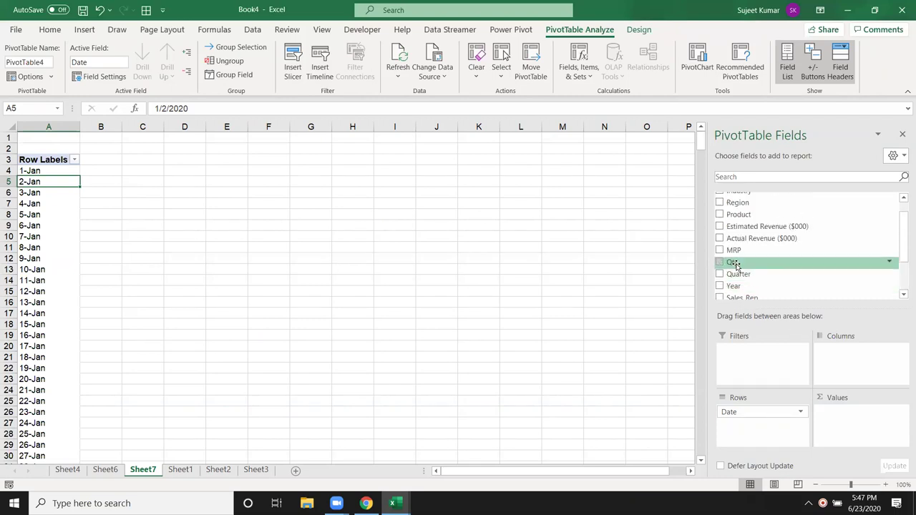
pyautogui.moveTo(735, 265); pyautogui.dragTo(858, 432)
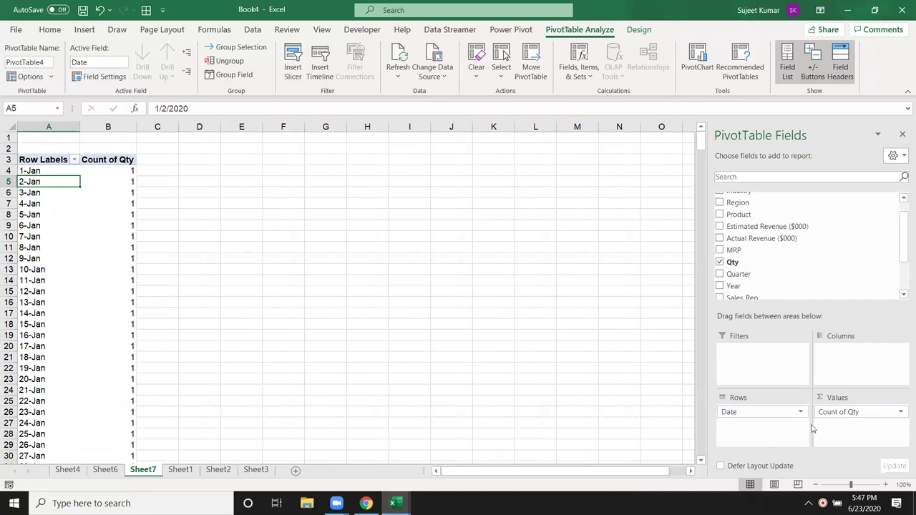
pyautogui.click(851, 411)
pyautogui.click(830, 394)
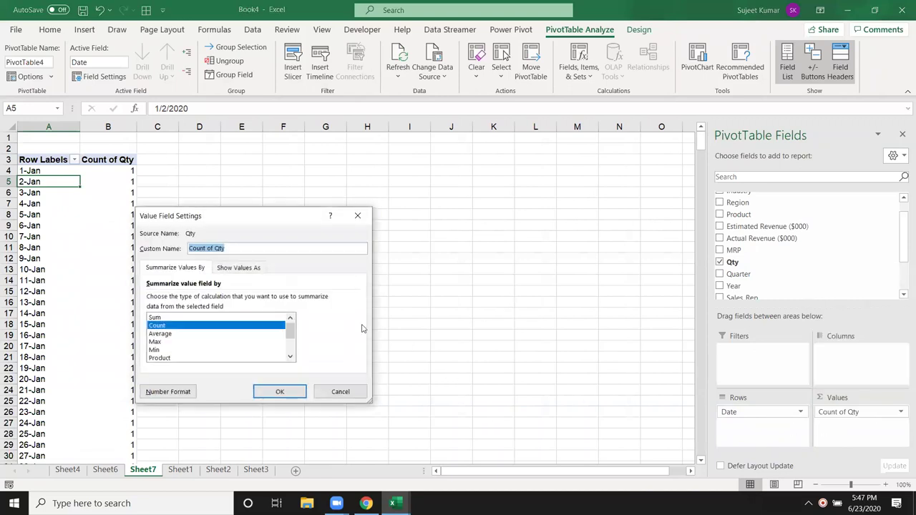
pyautogui.click(156, 317)
pyautogui.click(259, 389)
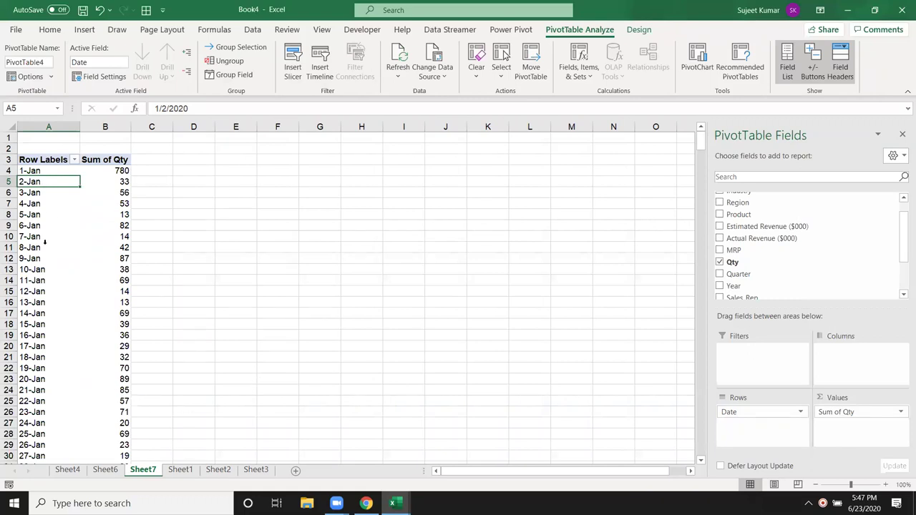
pyautogui.click(52, 217)
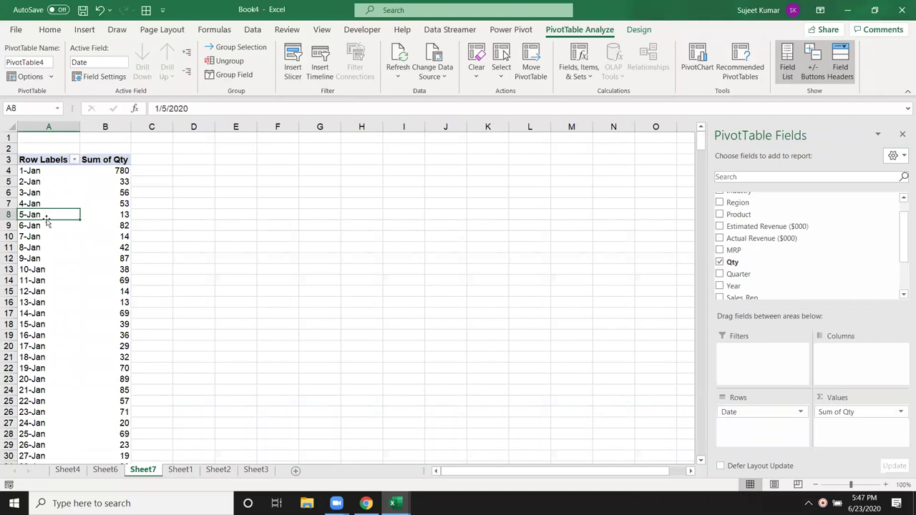
# - Group the pivot's date labels by Months, spanning 1/1/2020 to 5/18/2021
pyautogui.rightClick(45, 215)
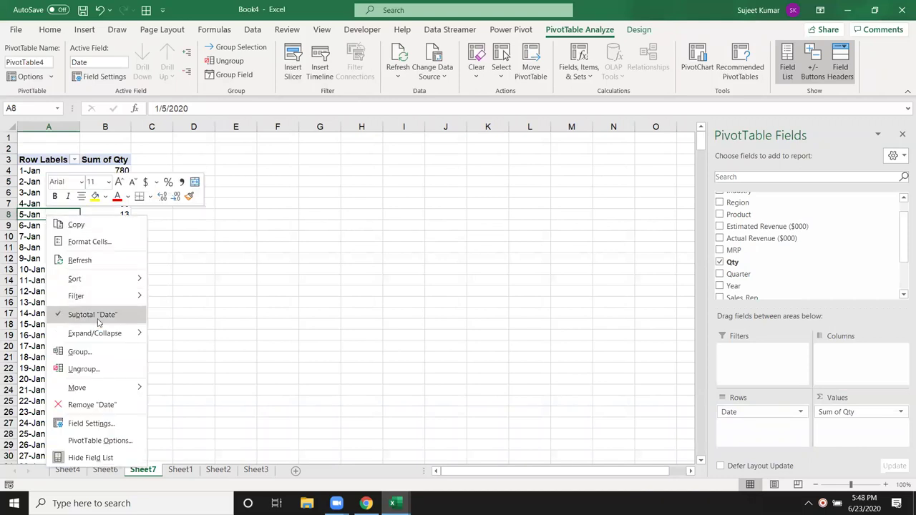
pyautogui.click(80, 352)
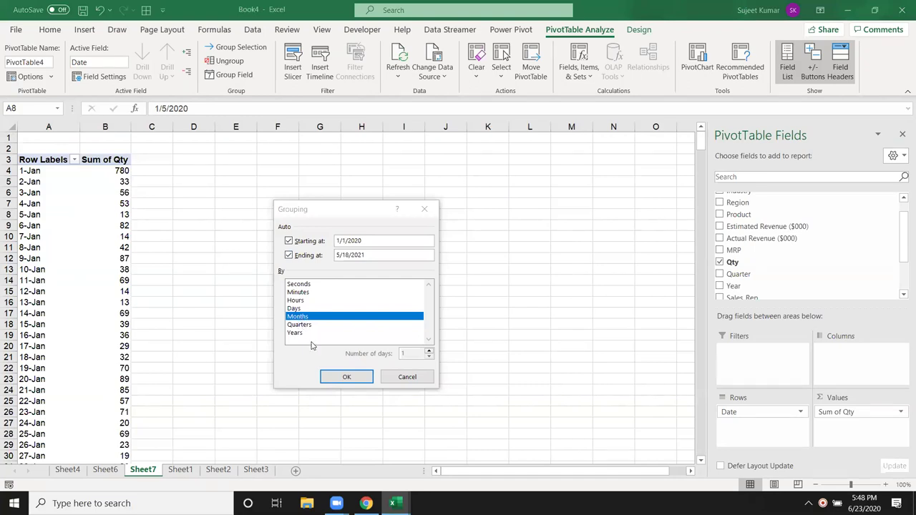
pyautogui.click(323, 374)
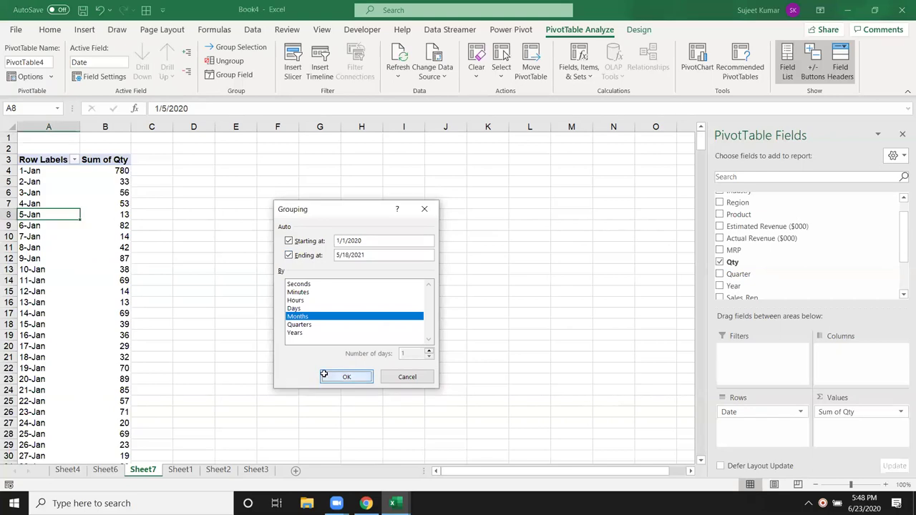
pyautogui.click(323, 374)
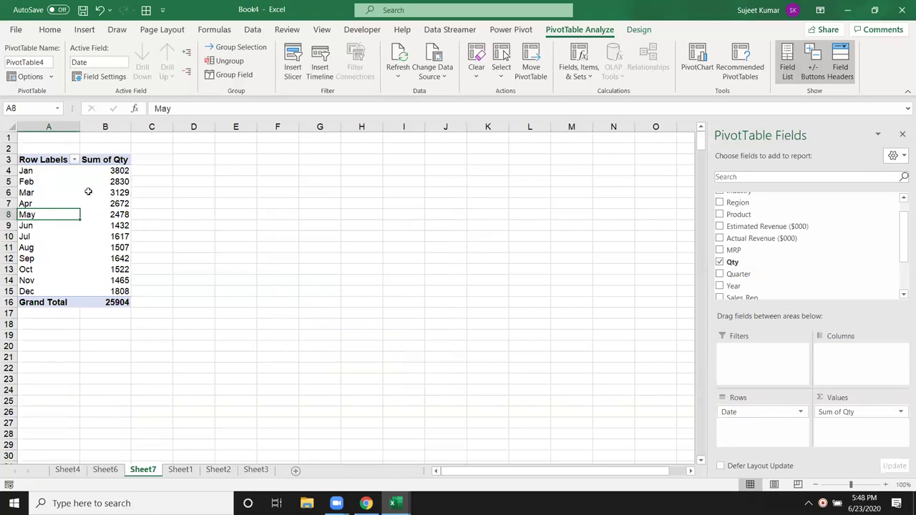
# - Regroup the pivot dates by Months, Quarters and Years
pyautogui.rightClick(67, 190)
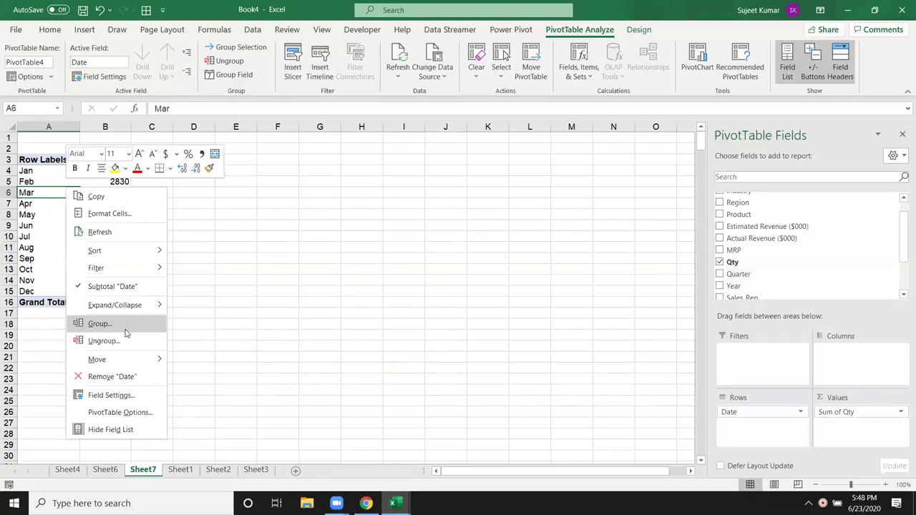
pyautogui.click(100, 323)
pyautogui.moveTo(122, 239); pyautogui.dragTo(402, 184)
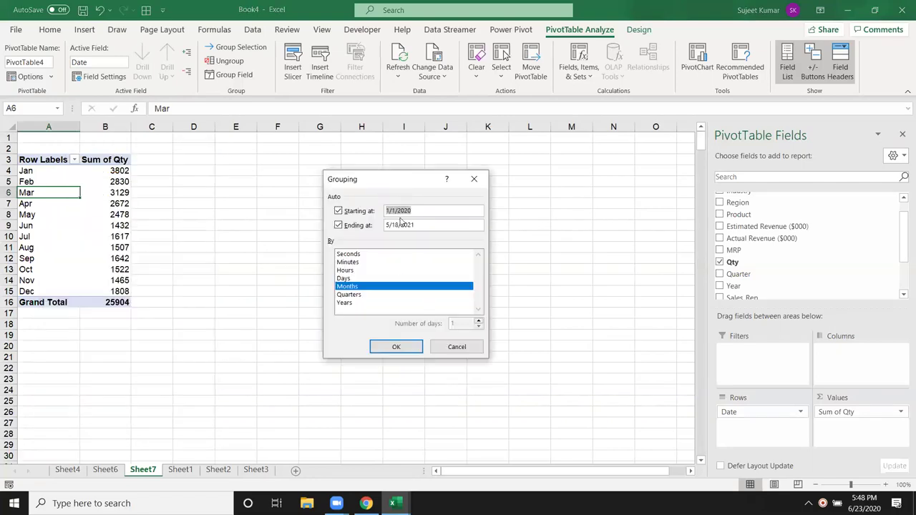
pyautogui.click(372, 296)
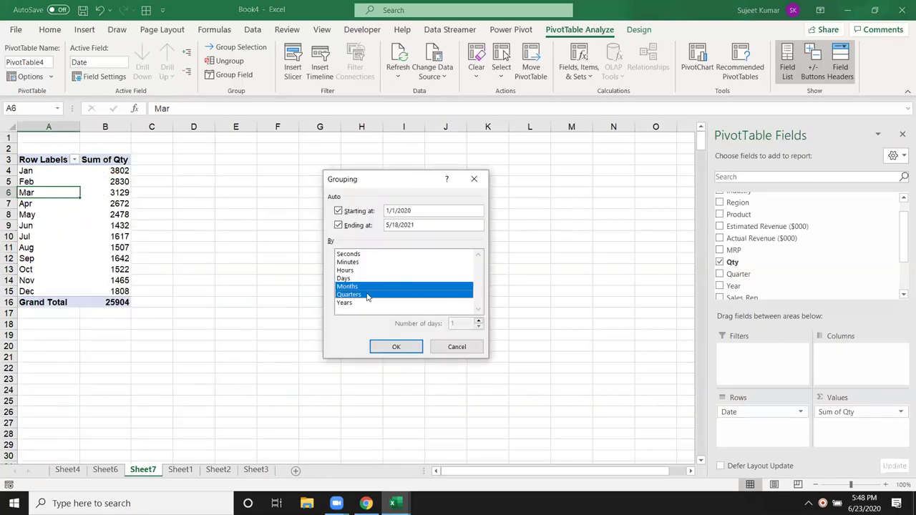
pyautogui.click(356, 311)
pyautogui.click(350, 304)
pyautogui.click(350, 305)
pyautogui.click(349, 305)
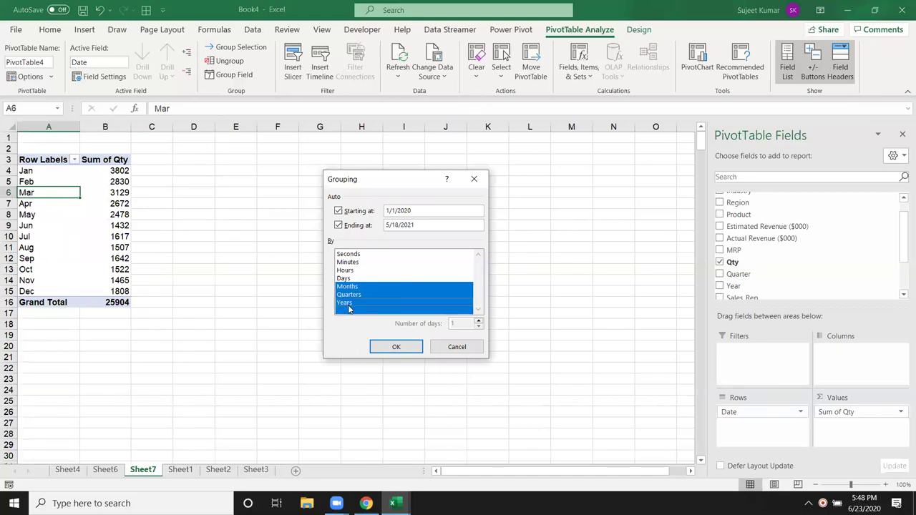
pyautogui.click(391, 350)
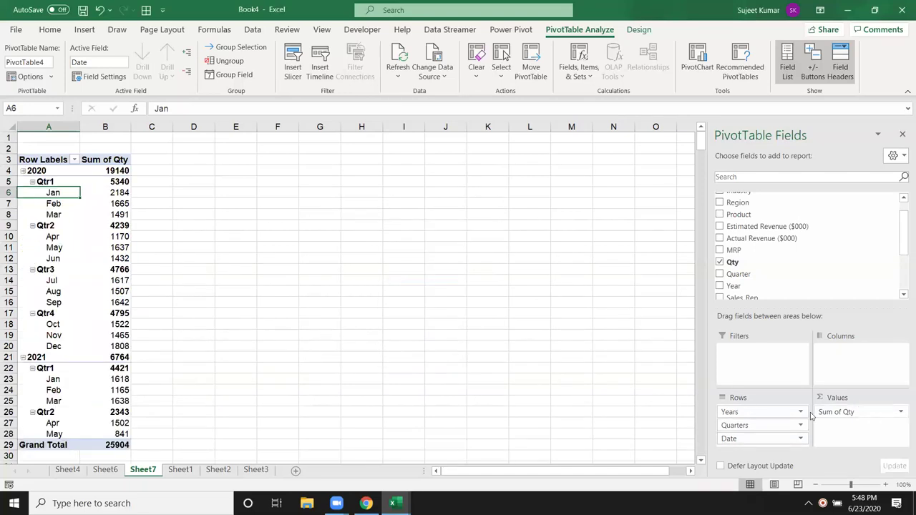
# - Place Quarters in the pivot columns and move Years into the Filters area
pyautogui.moveTo(751, 412); pyautogui.dragTo(848, 362)
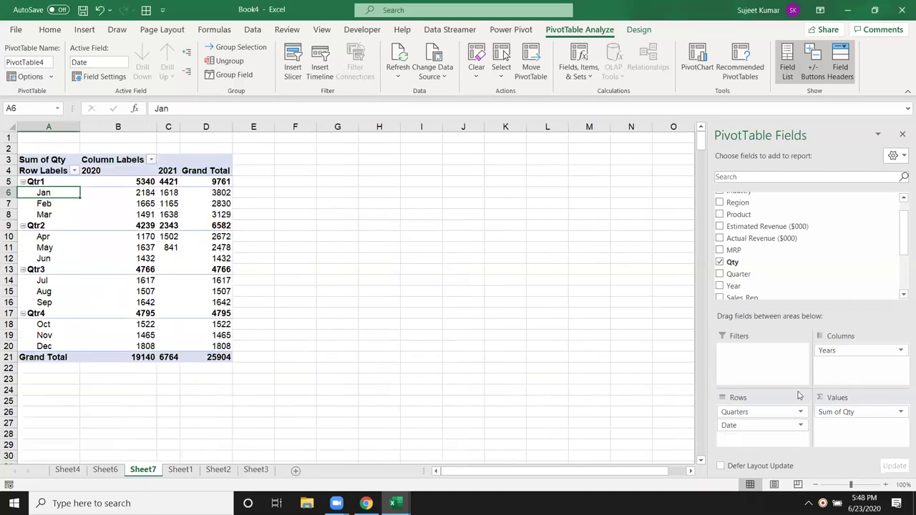
pyautogui.moveTo(754, 412); pyautogui.dragTo(878, 390)
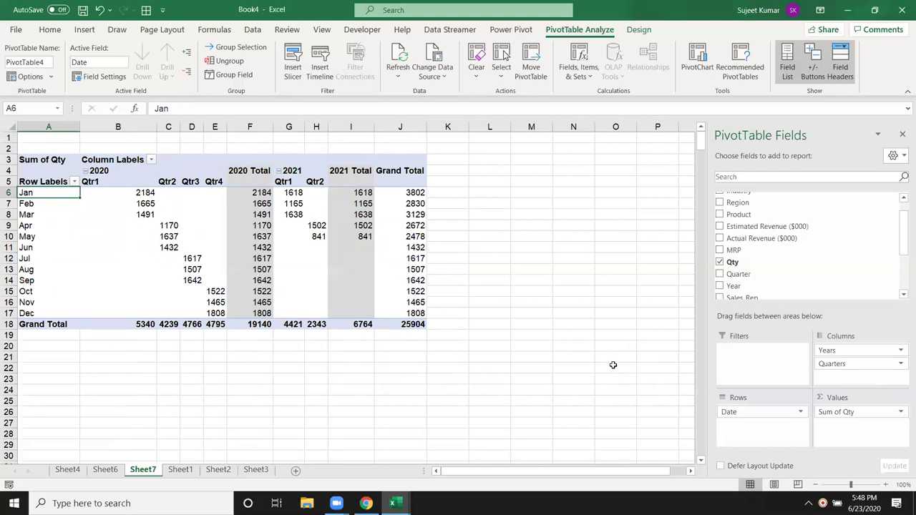
pyautogui.moveTo(830, 350); pyautogui.dragTo(791, 362)
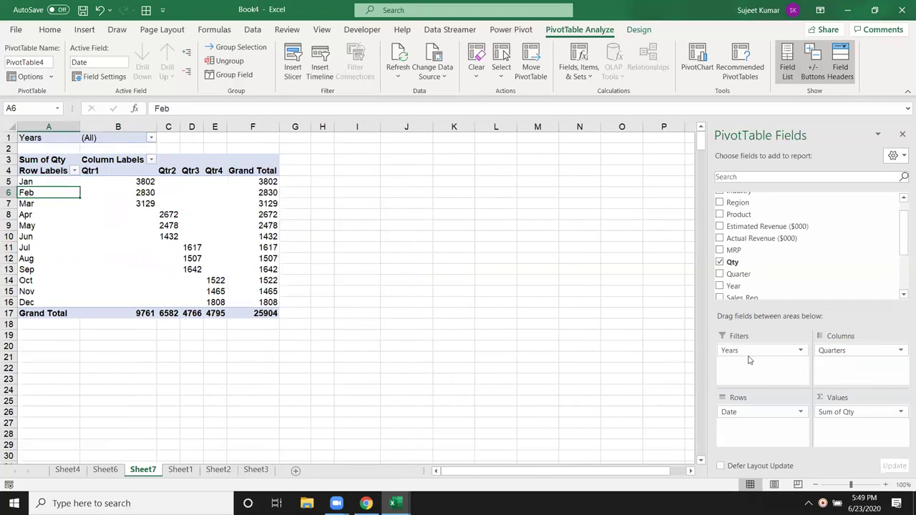
# - Set the Years report filter to 2021 after first trying 2020
pyautogui.click(150, 137)
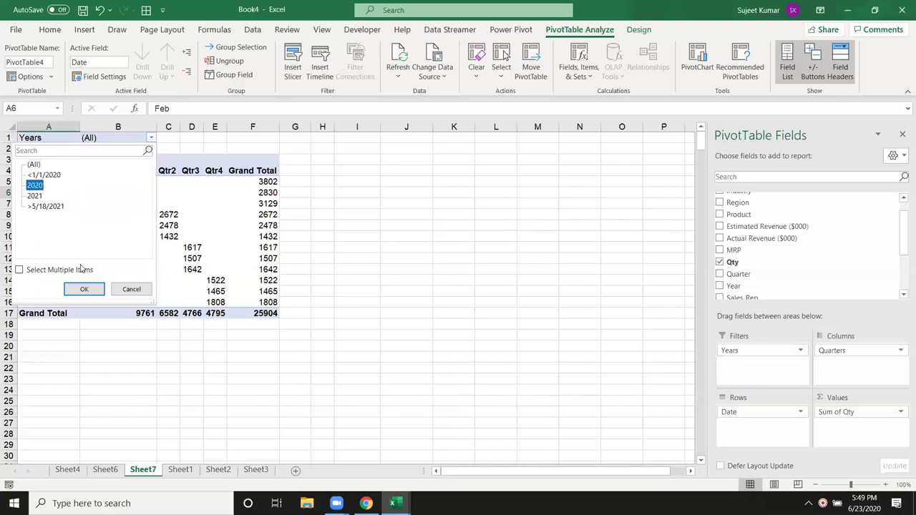
pyautogui.click(83, 289)
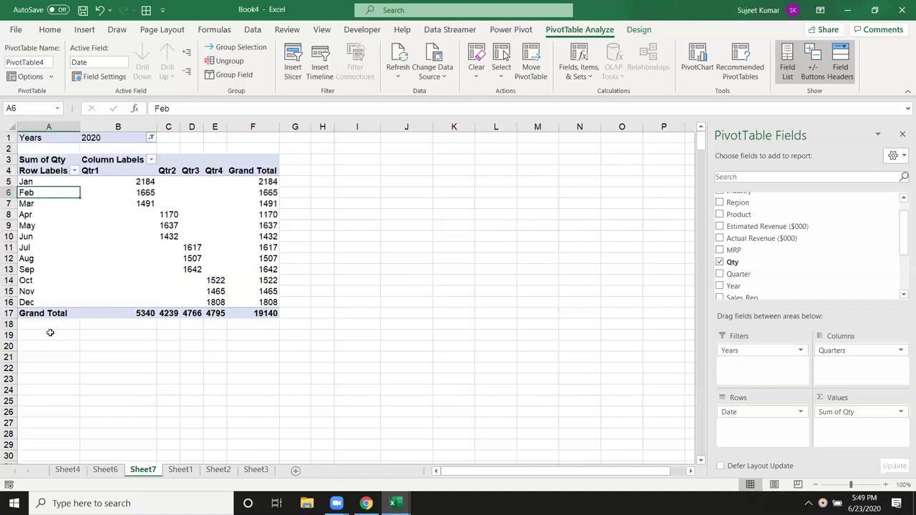
pyautogui.click(151, 137)
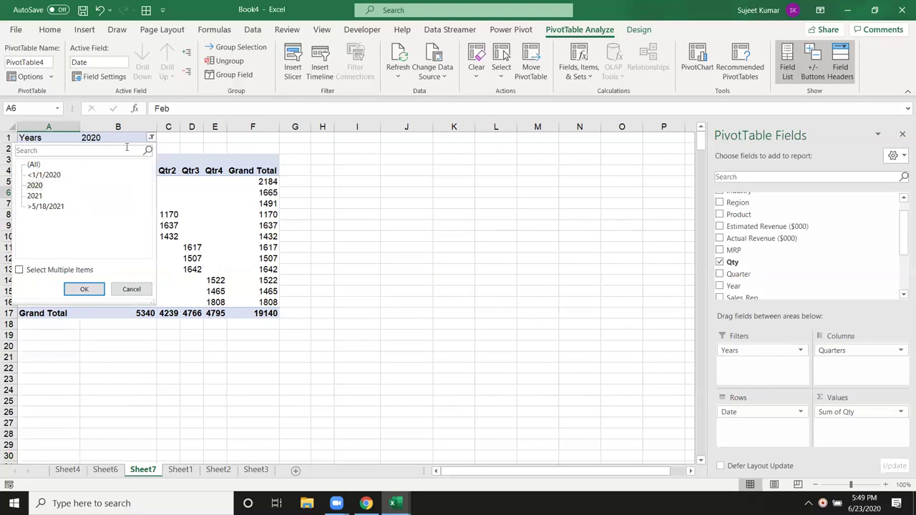
pyautogui.click(39, 197)
pyautogui.click(80, 289)
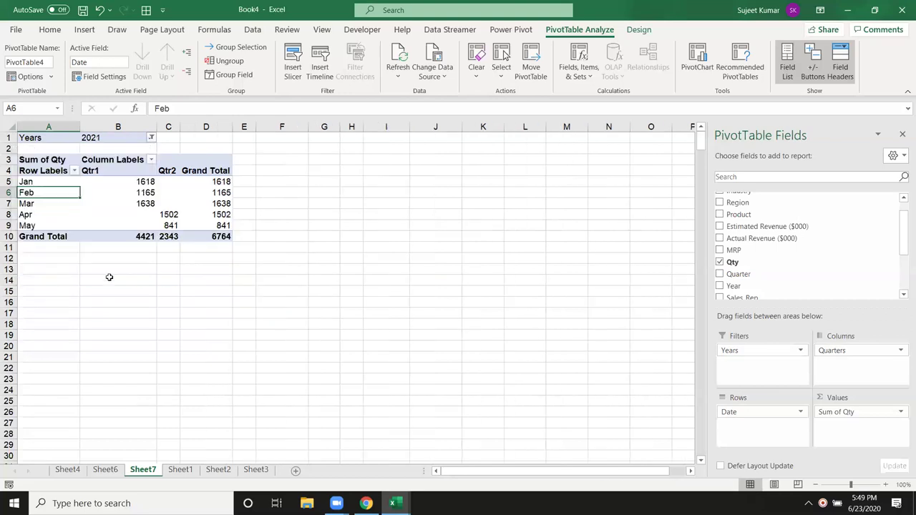
# - Regroup the dates by Days only, with 15 days per group
pyautogui.rightClick(32, 194)
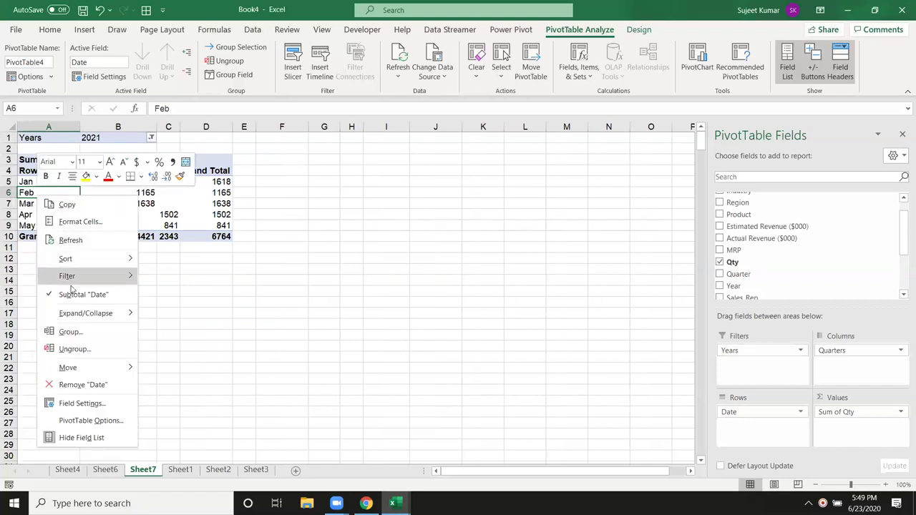
pyautogui.click(72, 332)
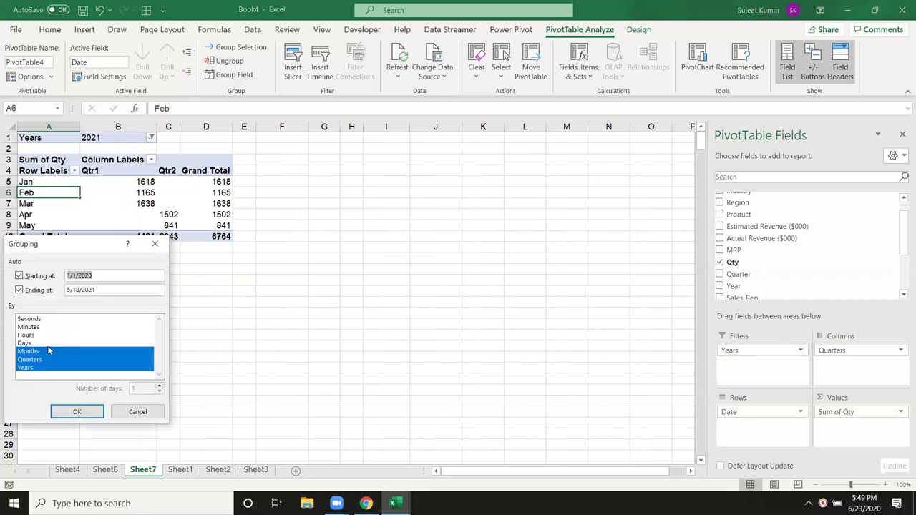
pyautogui.moveTo(88, 251); pyautogui.dragTo(419, 183)
pyautogui.click(353, 300)
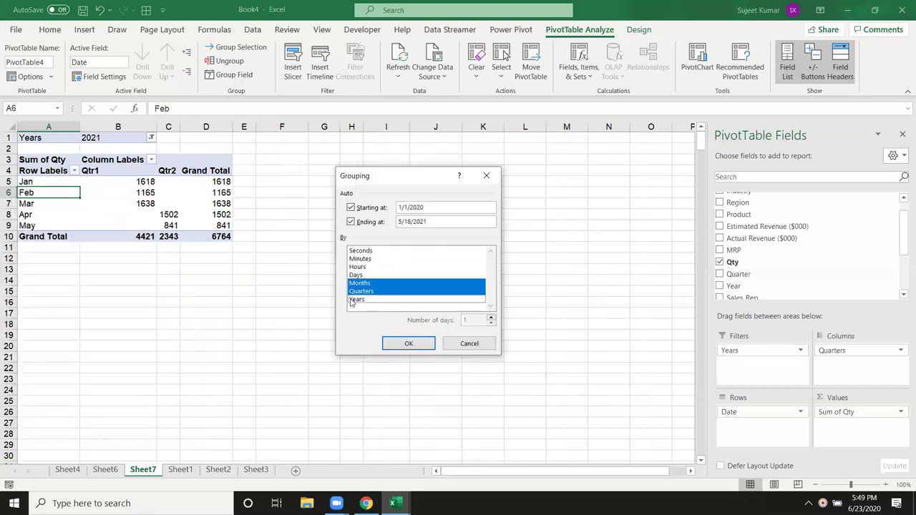
pyautogui.click(352, 292)
pyautogui.click(352, 284)
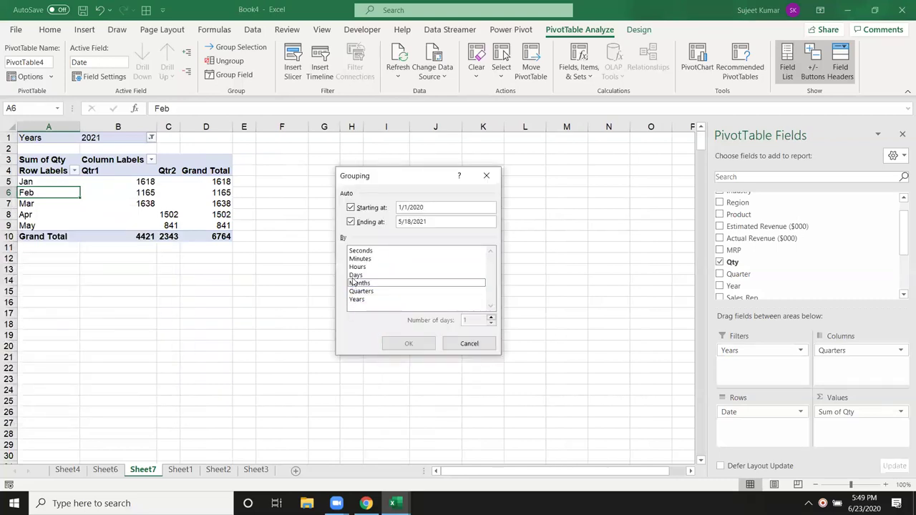
pyautogui.click(354, 276)
pyautogui.click(477, 321)
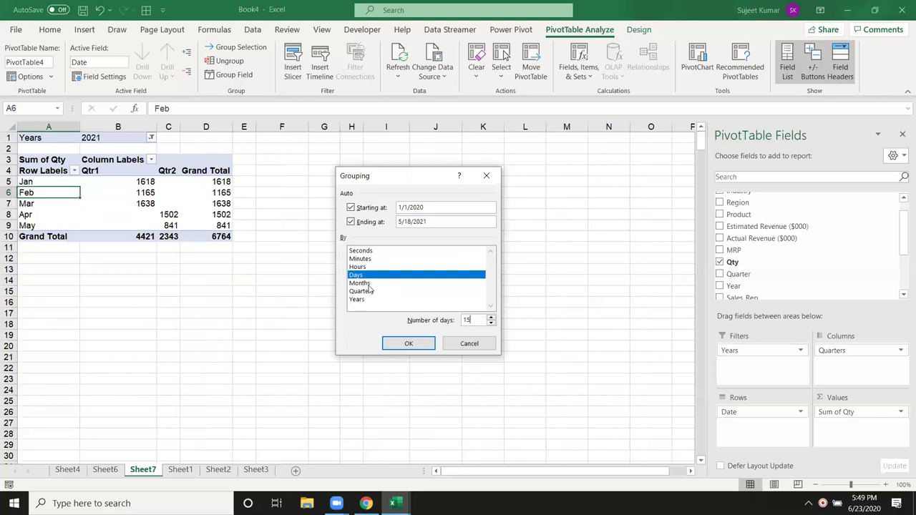
pyautogui.click(368, 284)
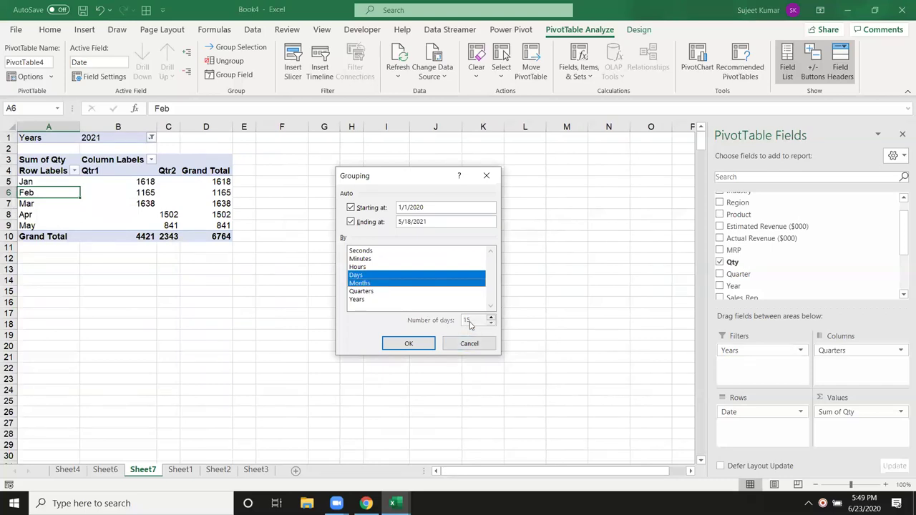
pyautogui.click(400, 284)
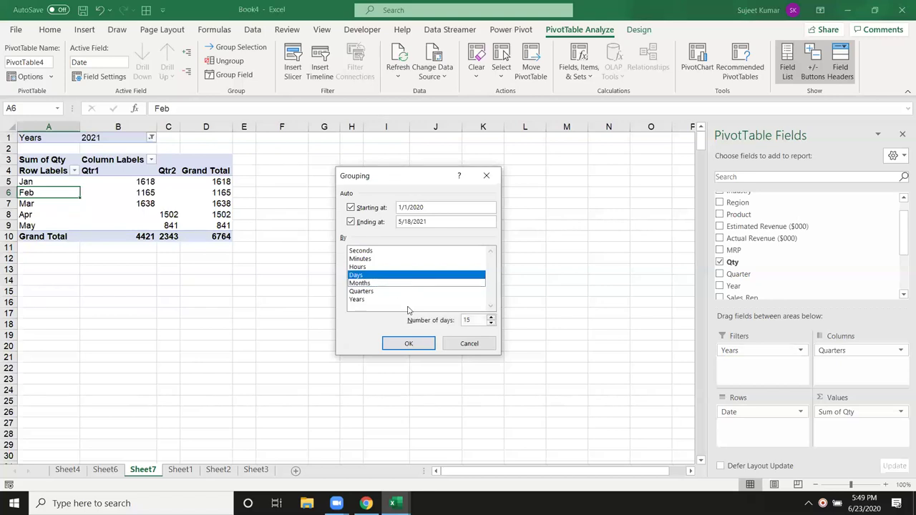
pyautogui.click(392, 345)
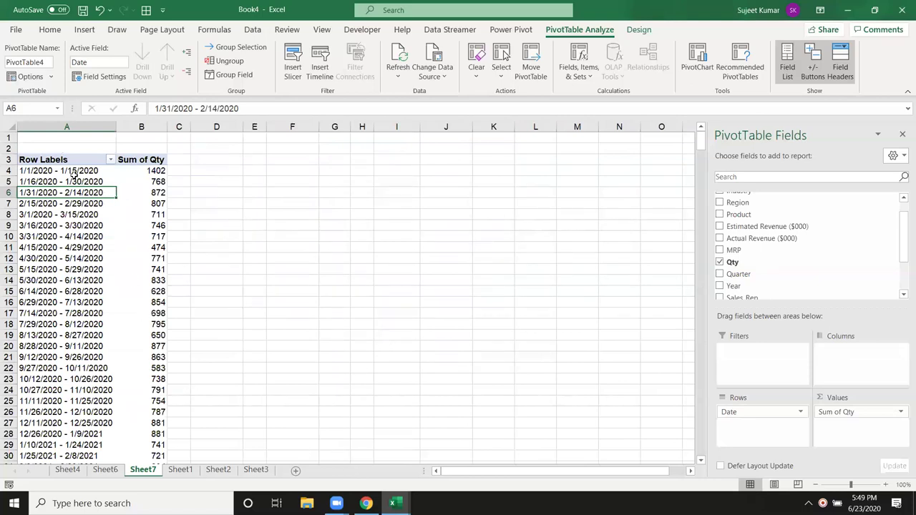
# - Select the 15-day range labels in column A and scroll through the results
pyautogui.moveTo(73, 174)
pyautogui.mouseDown()
pyautogui.moveTo(37, 478)
pyautogui.moveTo(58, 349)
pyautogui.mouseUp()
pyautogui.scroll(7, 70, 370)
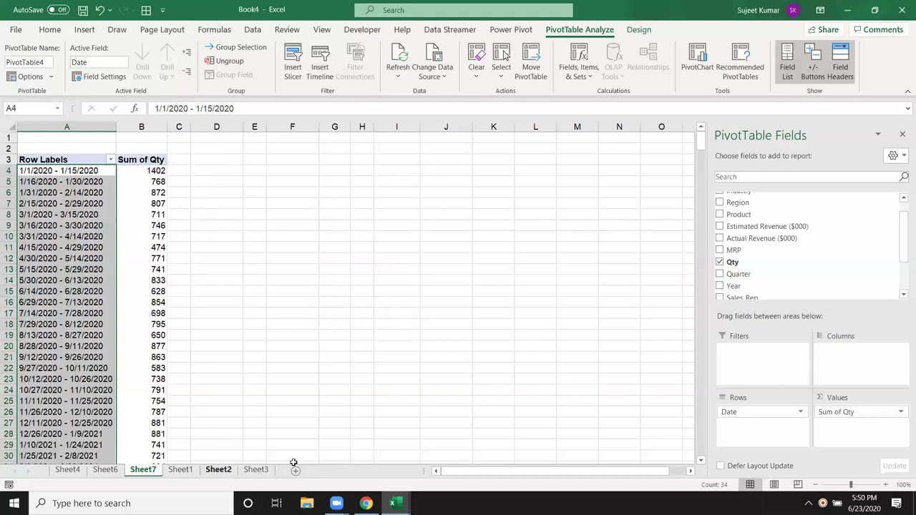
pyautogui.scroll(-1, 68, 238)
pyautogui.scroll(-5, 107, 257)
pyautogui.scroll(-1, 150, 268)
pyautogui.scroll(5, 162, 268)
pyautogui.scroll(2, 162, 269)
# - Sort the 15-day ranges by Sum of Qty largest to smallest, then go to Sheet1
pyautogui.click(156, 214)
pyautogui.rightClick(158, 215)
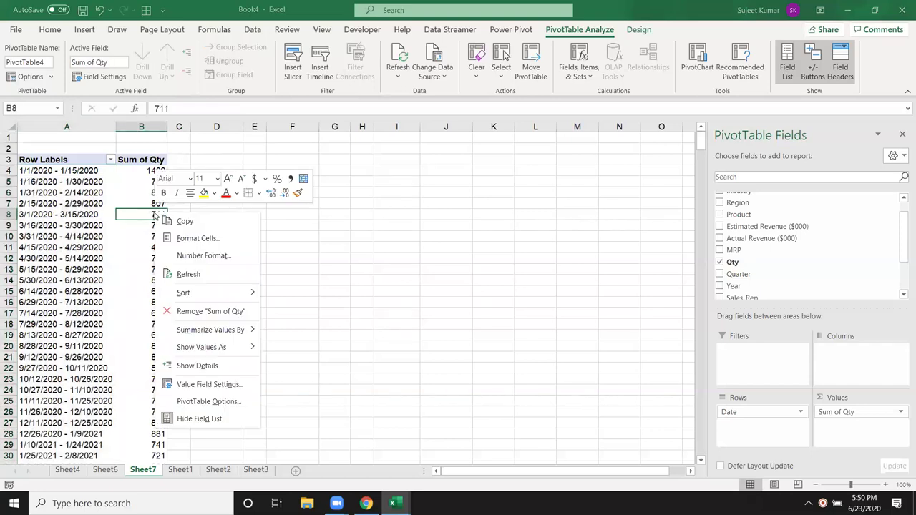
pyautogui.moveTo(216, 294)
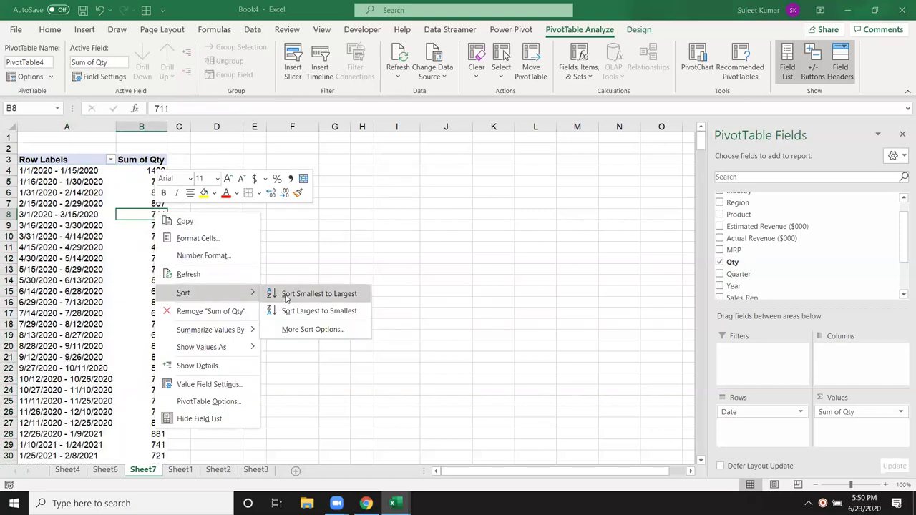
pyautogui.click(288, 295)
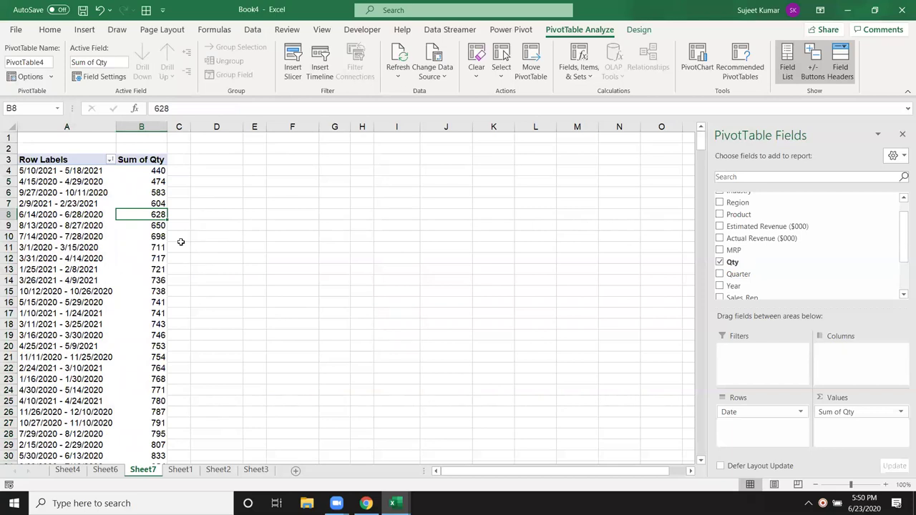
pyautogui.rightClick(156, 214)
pyautogui.moveTo(225, 299)
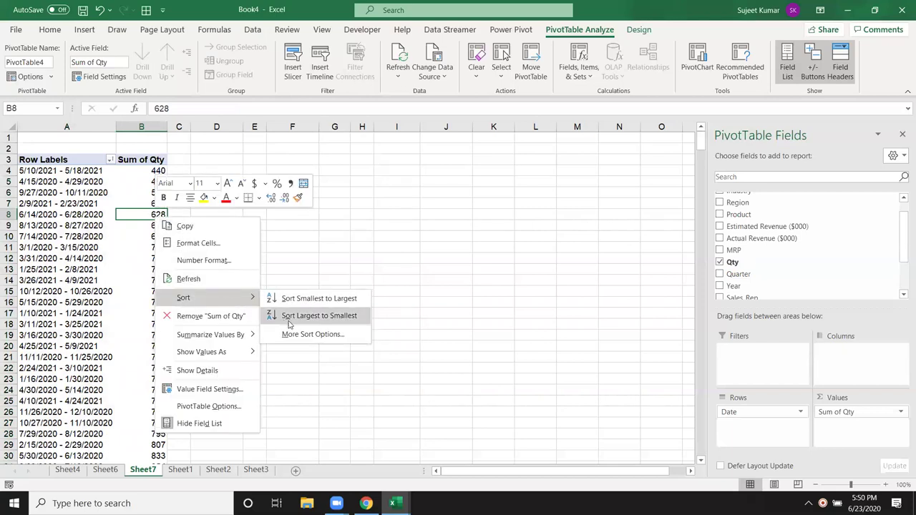
pyautogui.click(289, 317)
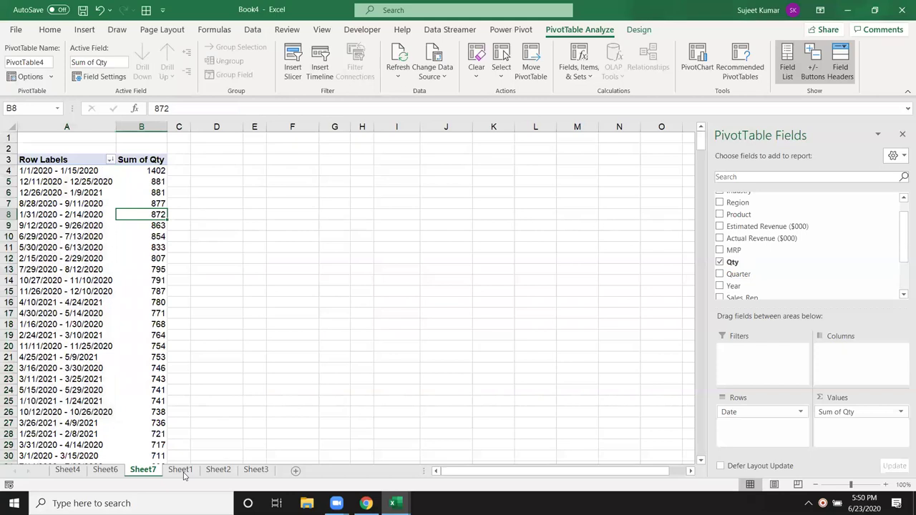
pyautogui.click(180, 469)
# - Create a pivot on a new sheet counting Qty with Industry as rows
pyautogui.click(84, 29)
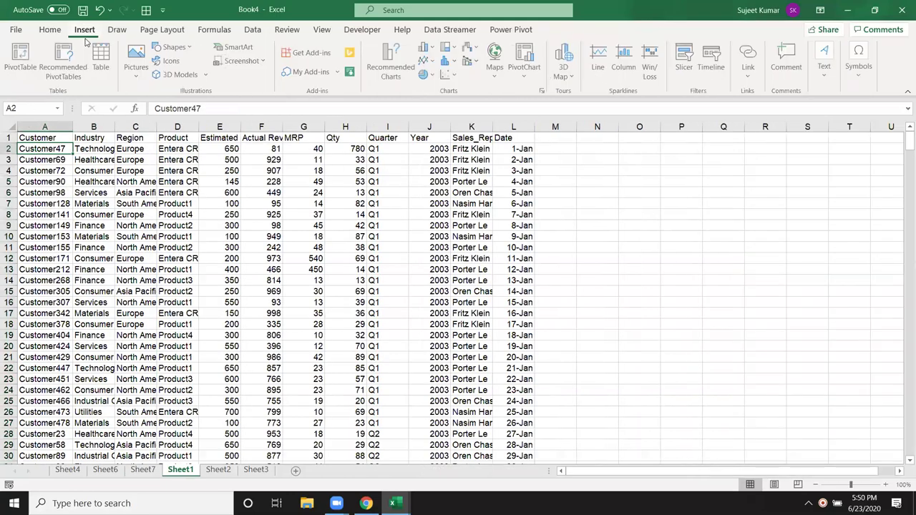
pyautogui.click(21, 59)
pyautogui.click(299, 395)
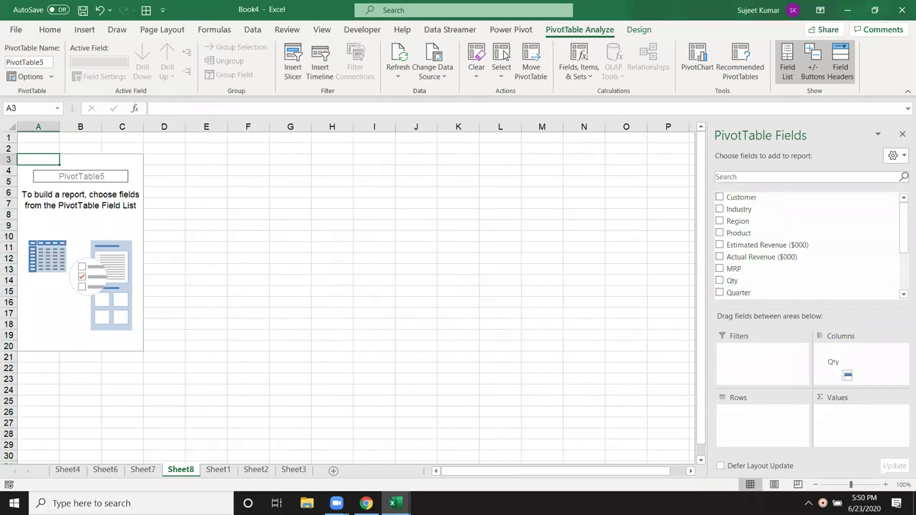
pyautogui.moveTo(754, 284); pyautogui.dragTo(861, 425)
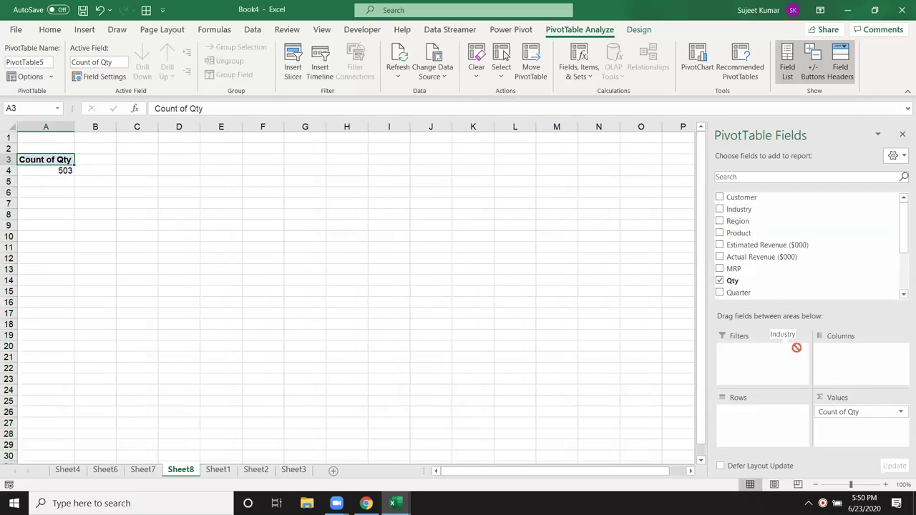
pyautogui.moveTo(753, 213); pyautogui.dragTo(793, 421)
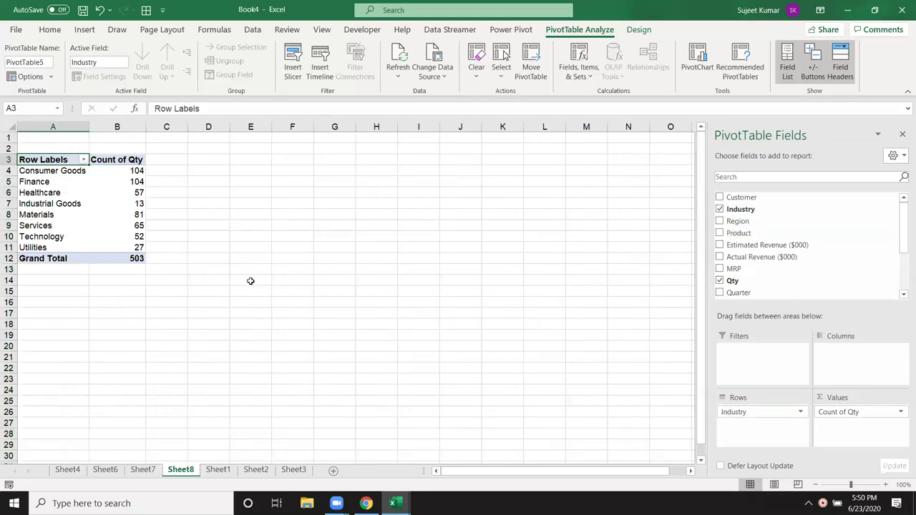
# - Check the options for the count values and Industry labels without changing anything
pyautogui.rightClick(129, 179)
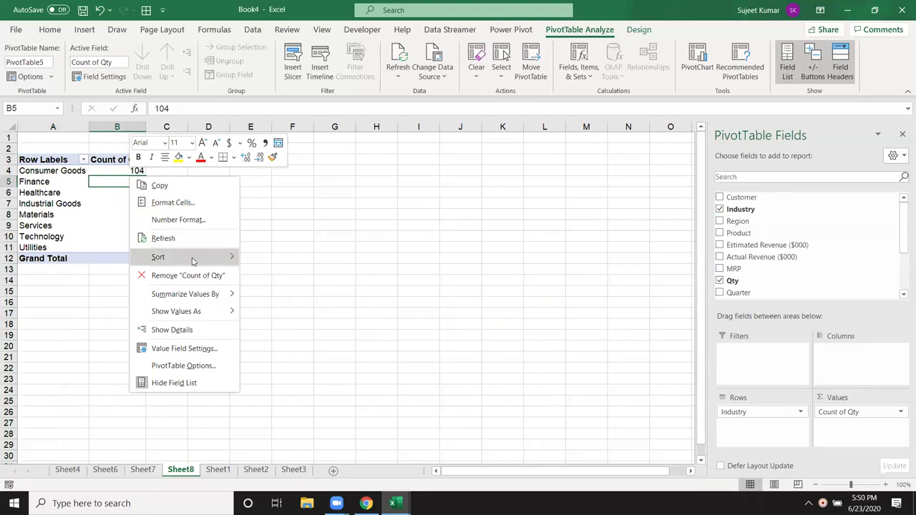
pyautogui.click(42, 197)
pyautogui.click(43, 196)
pyautogui.rightClick(43, 196)
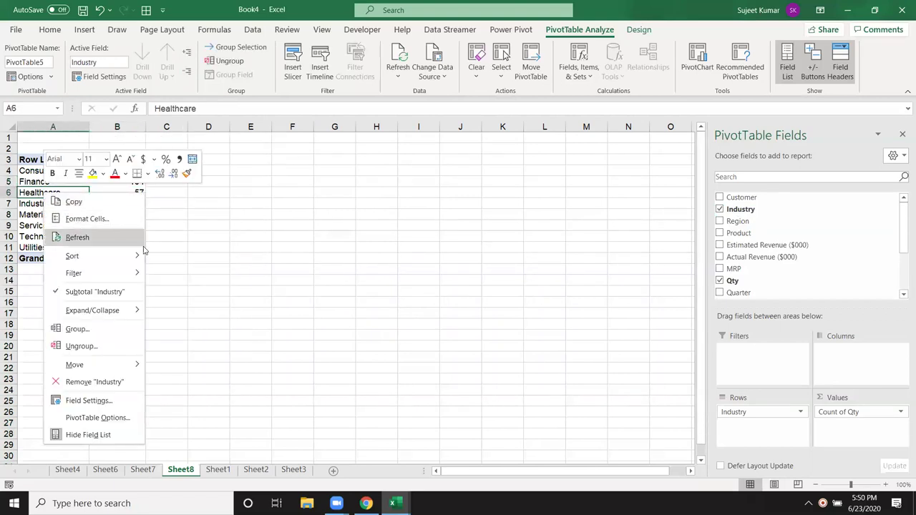
pyautogui.moveTo(139, 257)
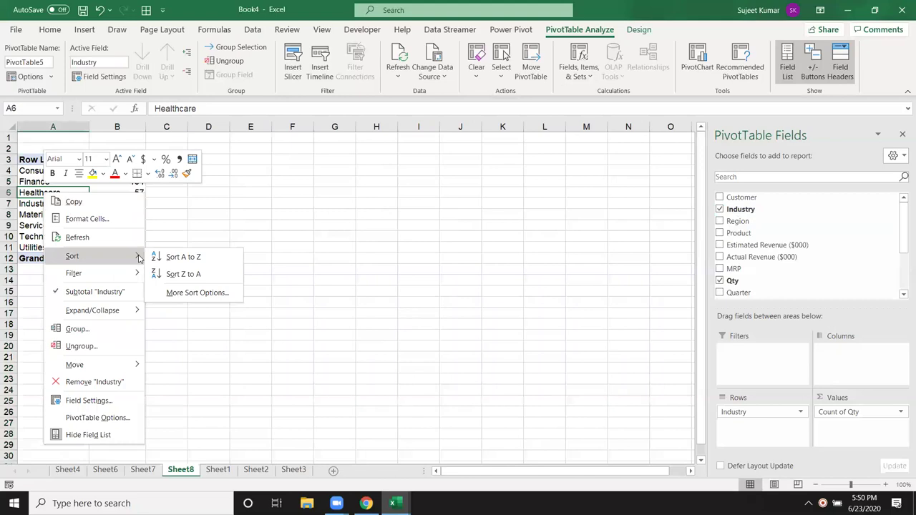
pyautogui.click(232, 224)
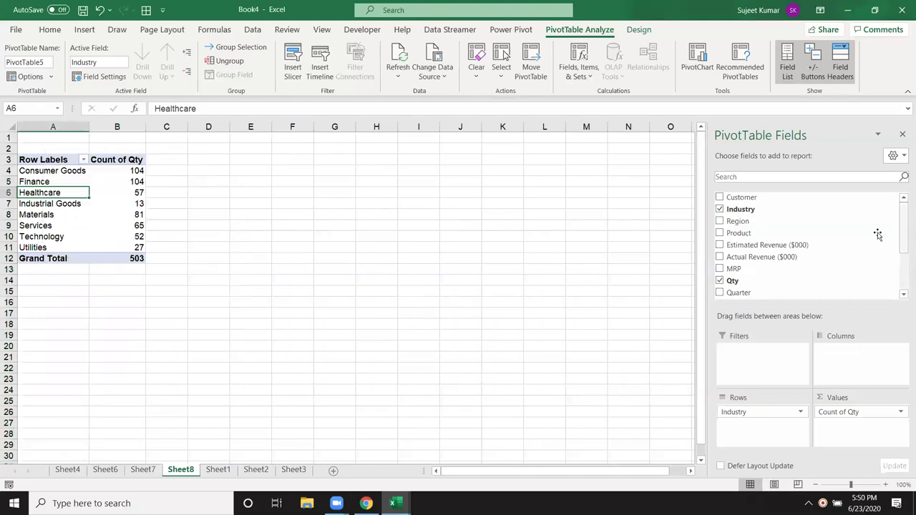
# - Nest Region under Industry in the pivot rows and browse the region labels
pyautogui.moveTo(762, 222); pyautogui.dragTo(772, 415)
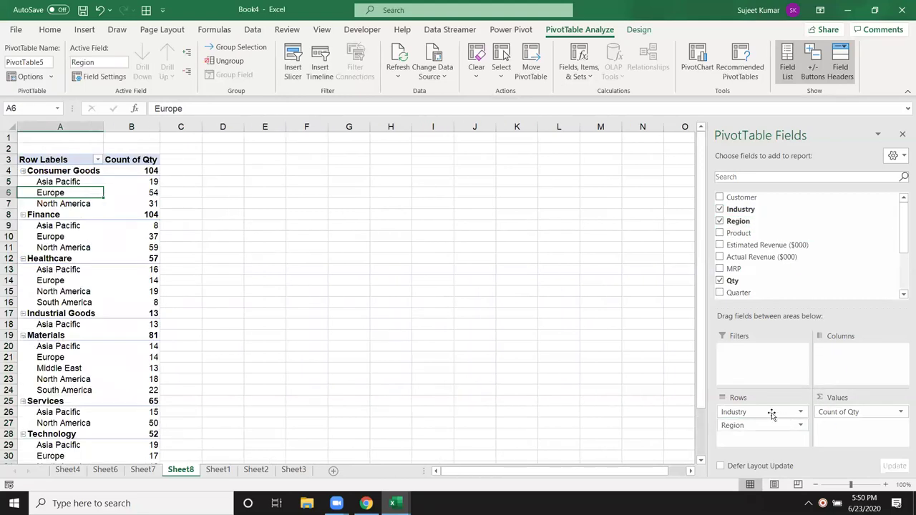
pyautogui.click(349, 247)
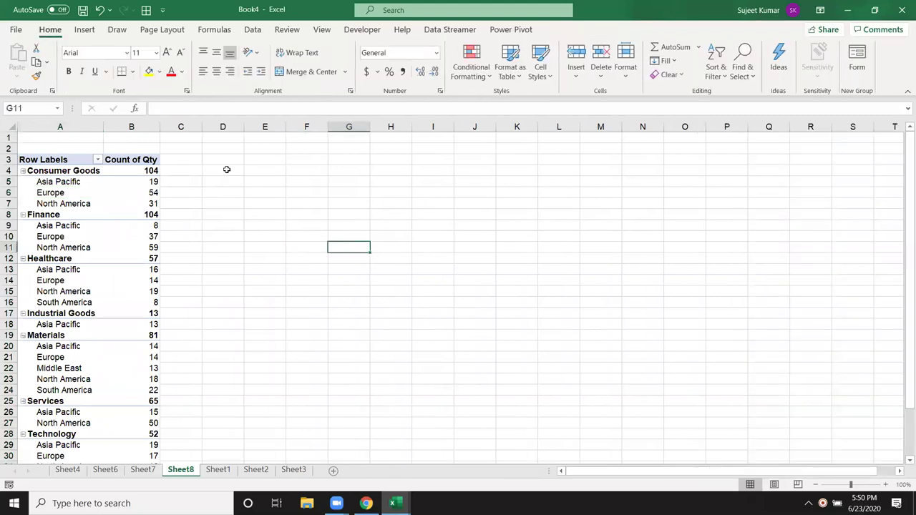
pyautogui.click(155, 171)
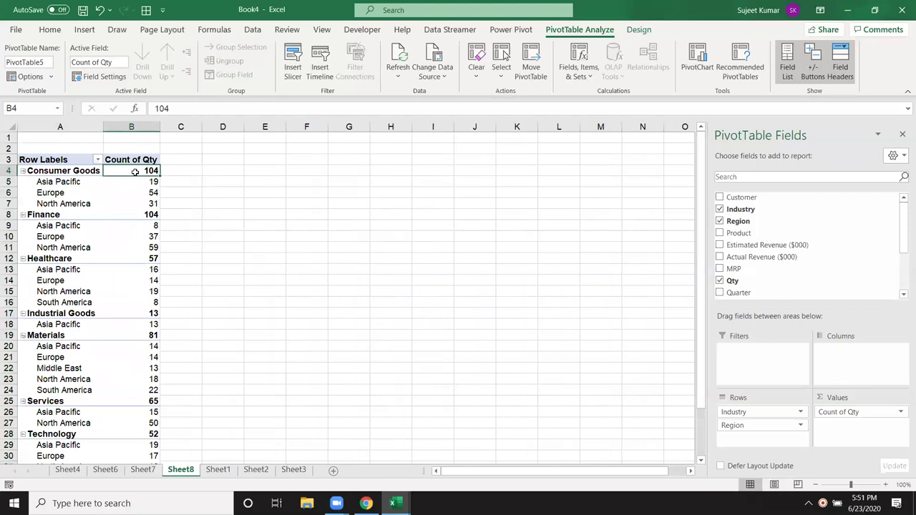
pyautogui.click(54, 214)
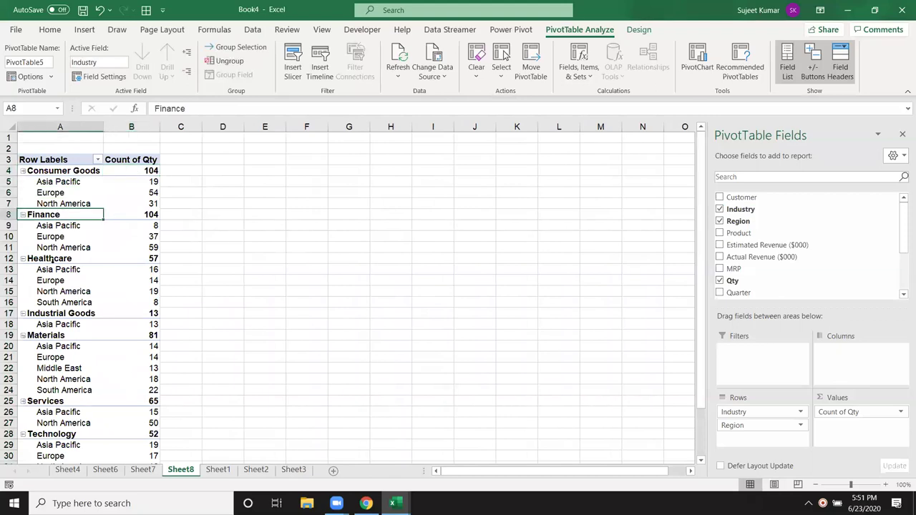
pyautogui.click(54, 265)
pyautogui.click(50, 259)
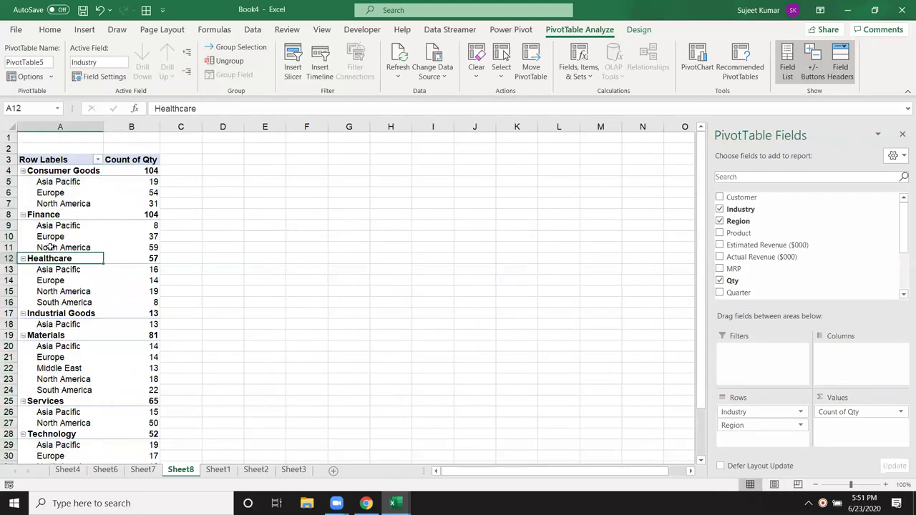
pyautogui.click(58, 226)
pyautogui.moveTo(58, 182); pyautogui.dragTo(73, 247)
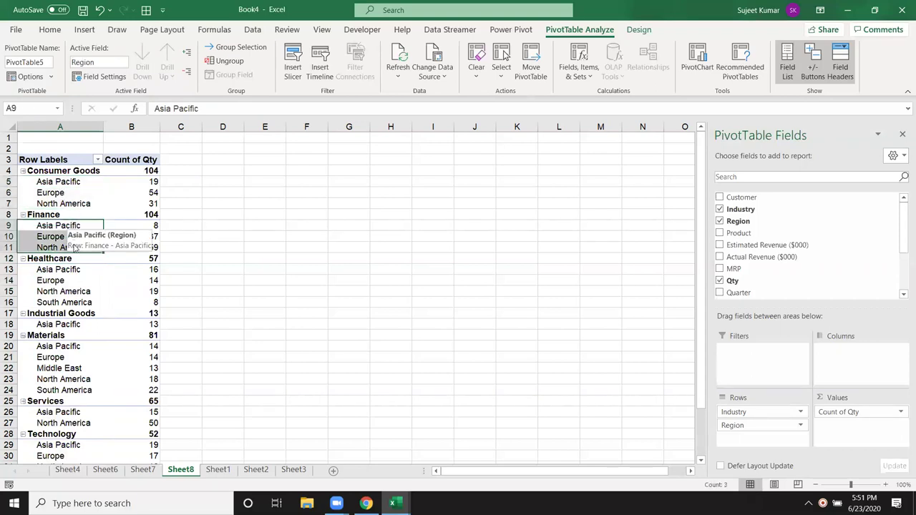
# - Sort each industry's region counts from smallest to largest
pyautogui.click(148, 183)
pyautogui.rightClick(148, 183)
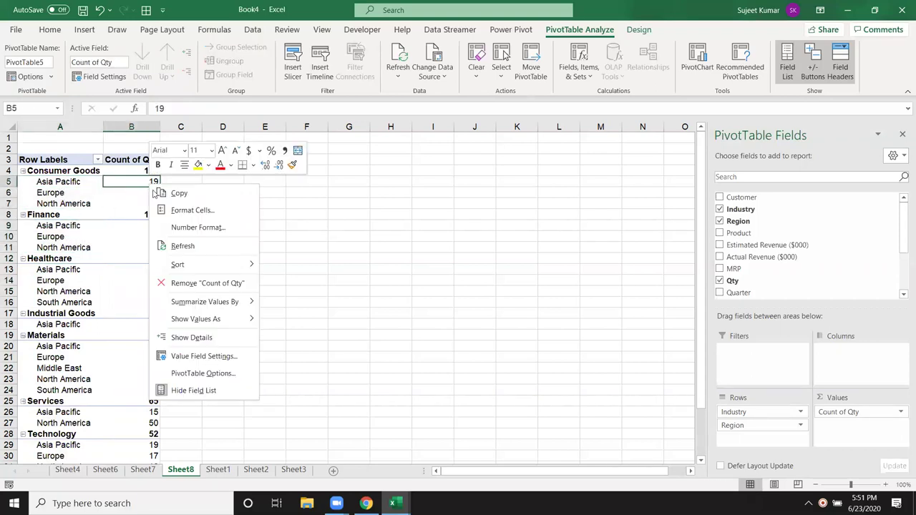
pyautogui.moveTo(220, 270)
pyautogui.click(285, 271)
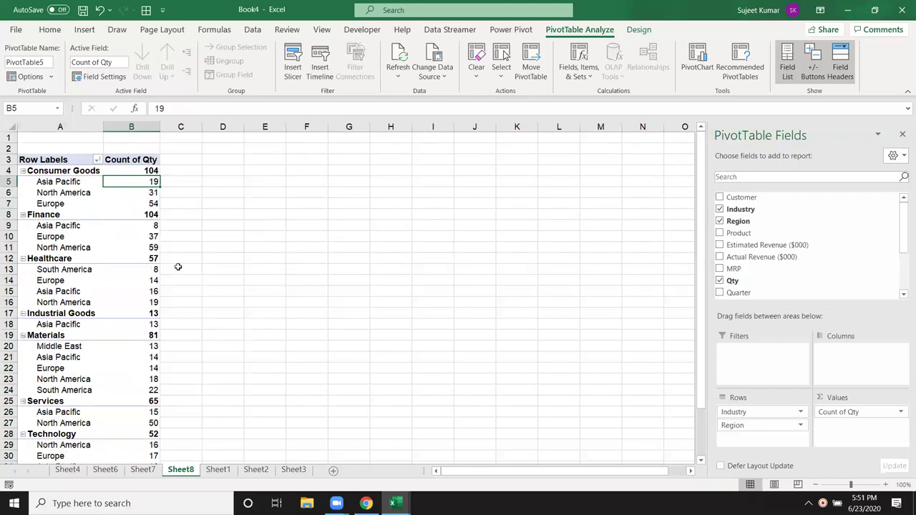
# - Select region labels and counts such as Healthcare Asia Pacific 16 to check the order
pyautogui.click(66, 239)
pyautogui.click(72, 269)
pyautogui.click(71, 279)
pyautogui.click(75, 347)
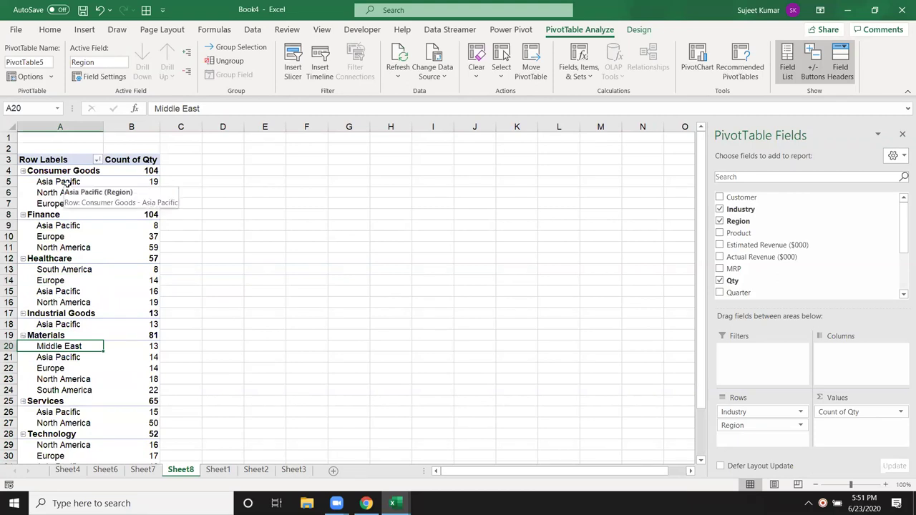
pyautogui.click(151, 290)
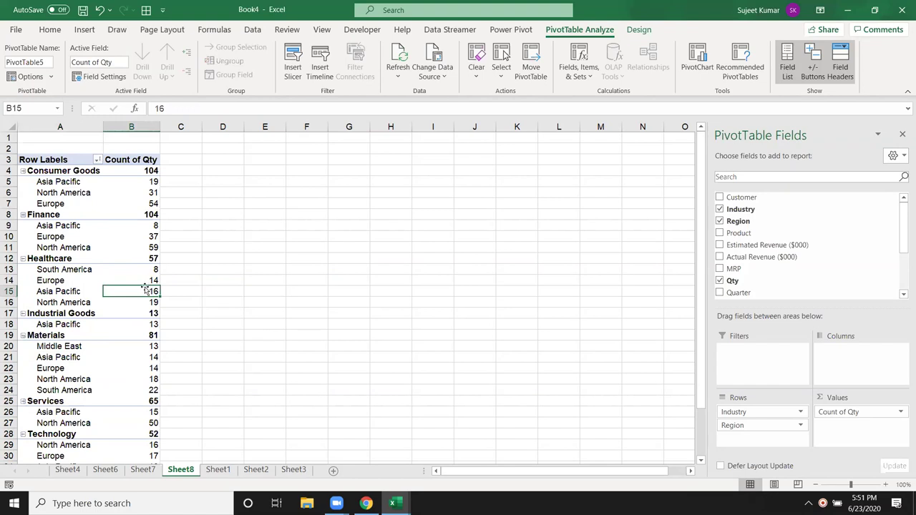
pyautogui.moveTo(786, 428); pyautogui.dragTo(766, 433)
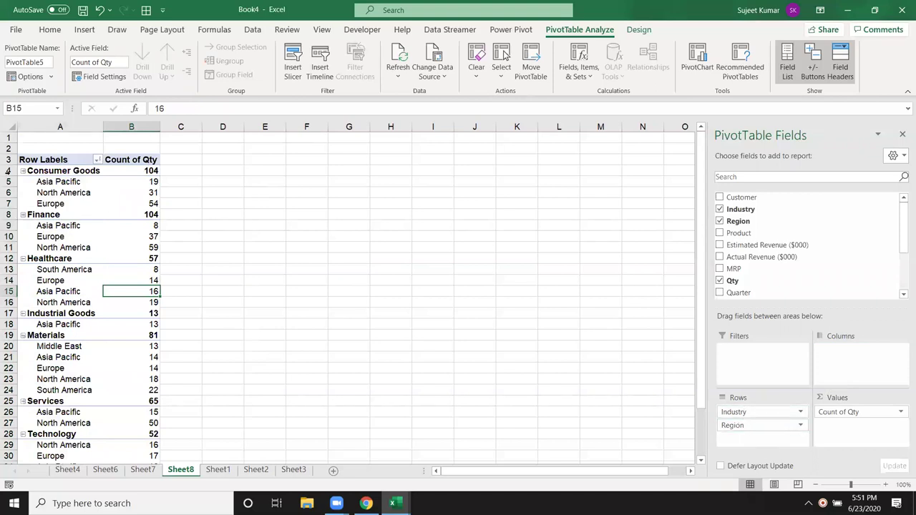
pyautogui.click(89, 184)
pyautogui.click(45, 182)
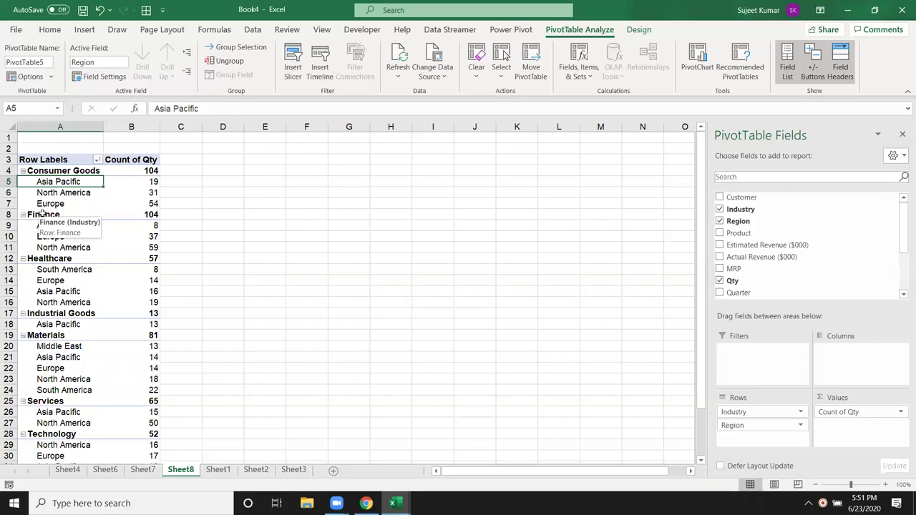
pyautogui.rightClick(137, 183)
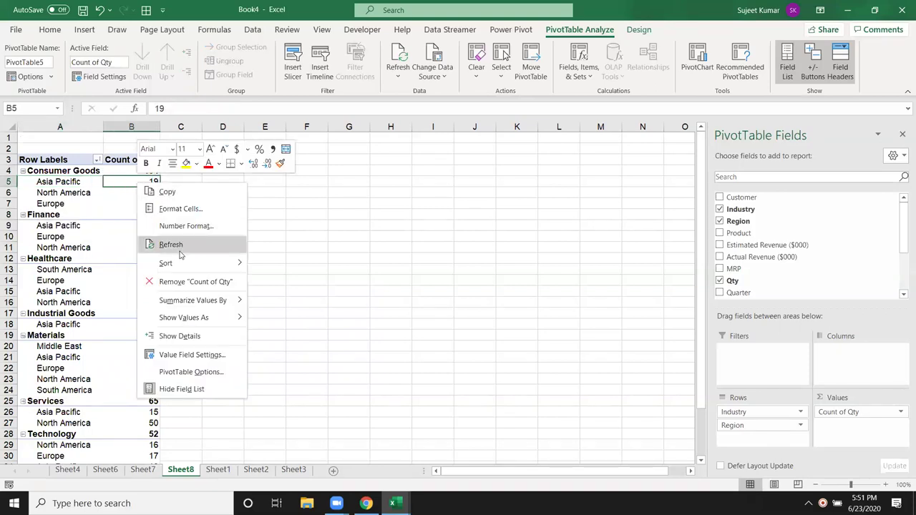
pyautogui.moveTo(180, 264)
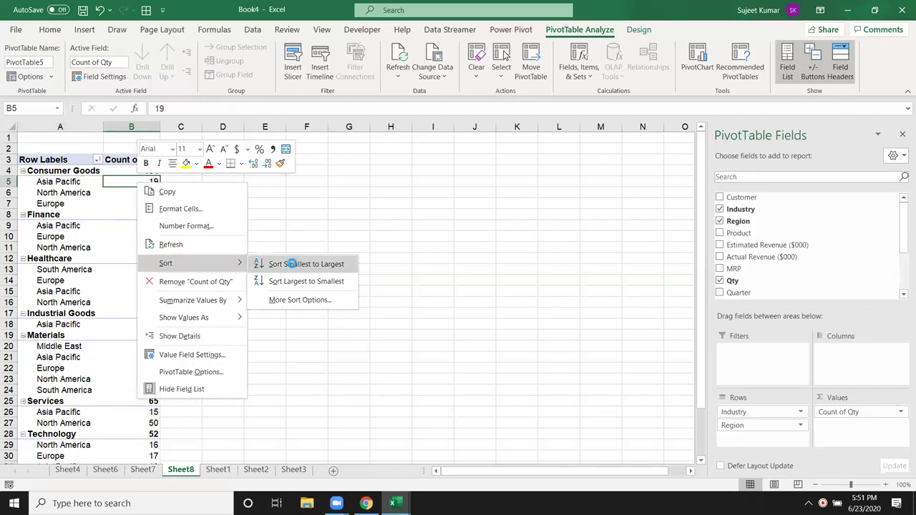
pyautogui.click(292, 264)
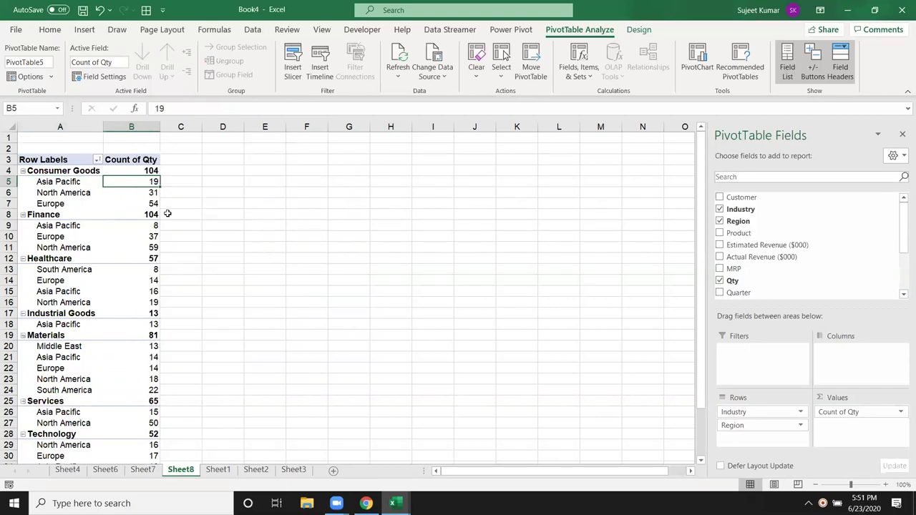
pyautogui.rightClick(140, 185)
pyautogui.moveTo(206, 263)
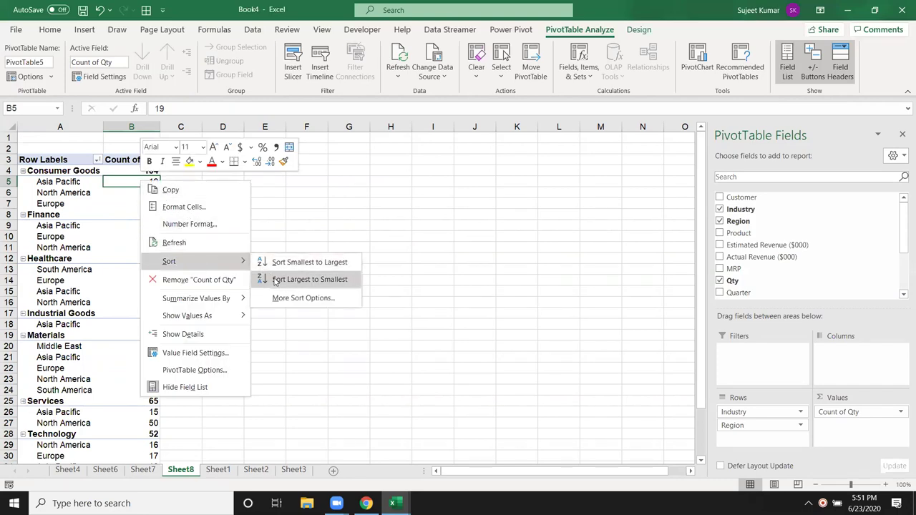
pyautogui.click(275, 281)
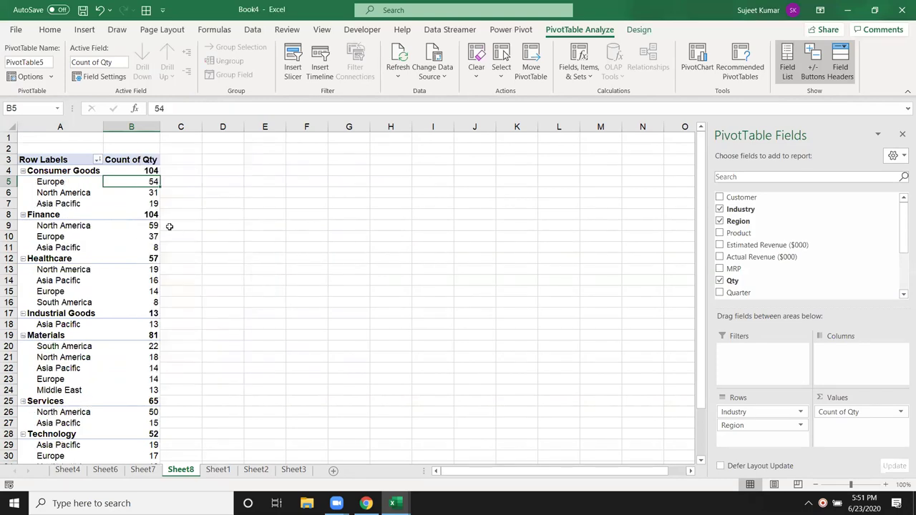
pyautogui.click(64, 181)
pyautogui.click(66, 181)
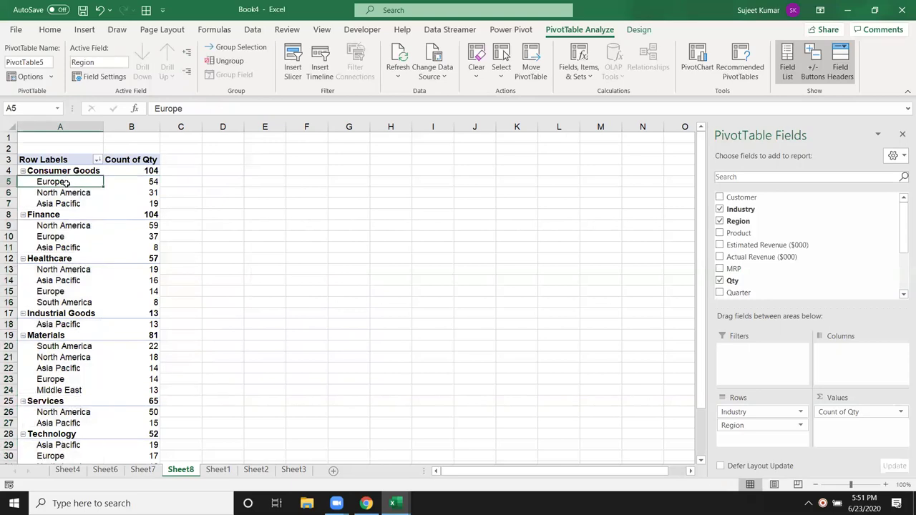
pyautogui.click(64, 172)
pyautogui.click(58, 215)
pyautogui.click(60, 260)
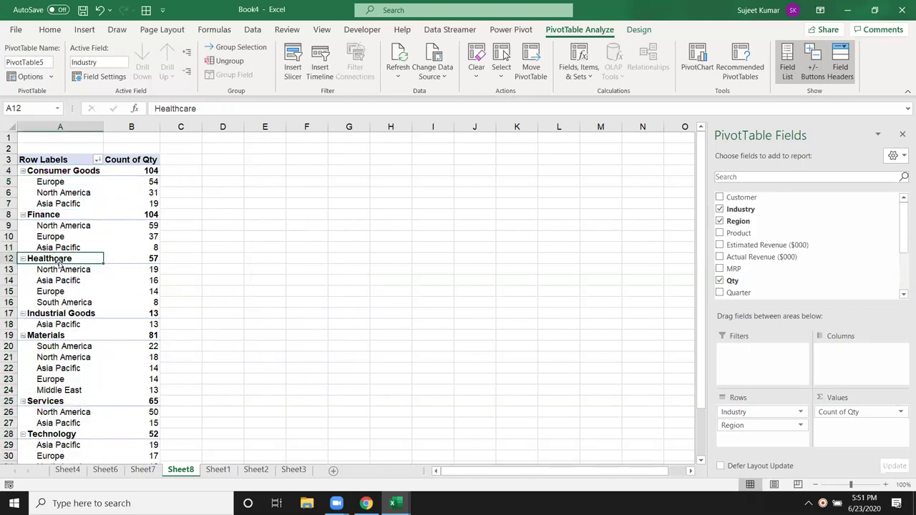
pyautogui.moveTo(155, 183); pyautogui.dragTo(153, 203)
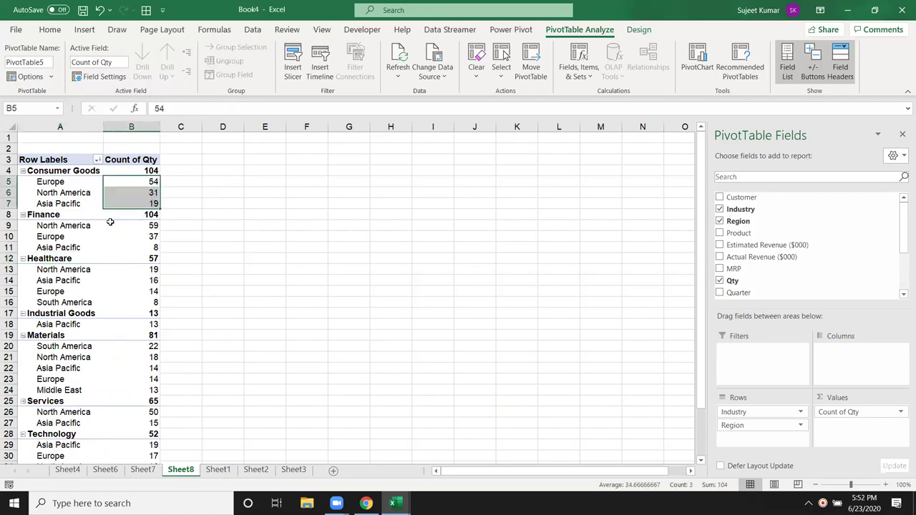
pyautogui.click(136, 235)
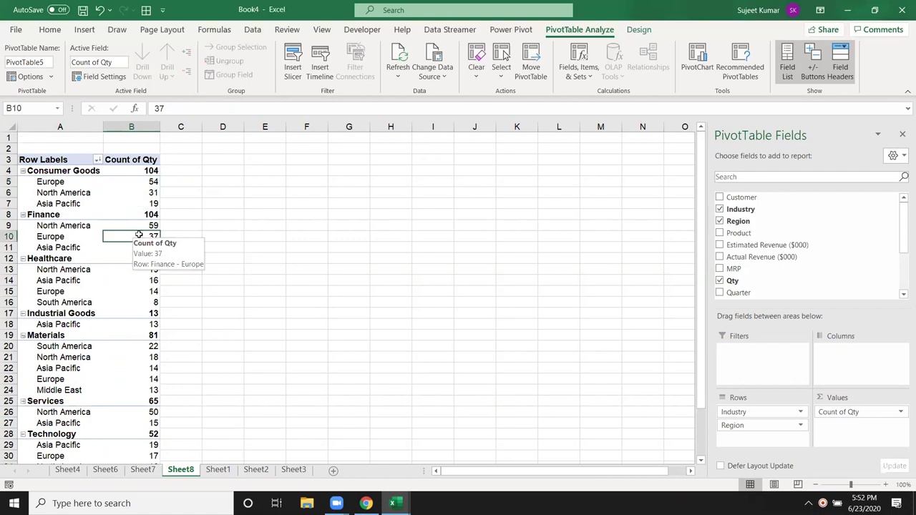
pyautogui.click(141, 224)
pyautogui.moveTo(141, 224); pyautogui.dragTo(139, 280)
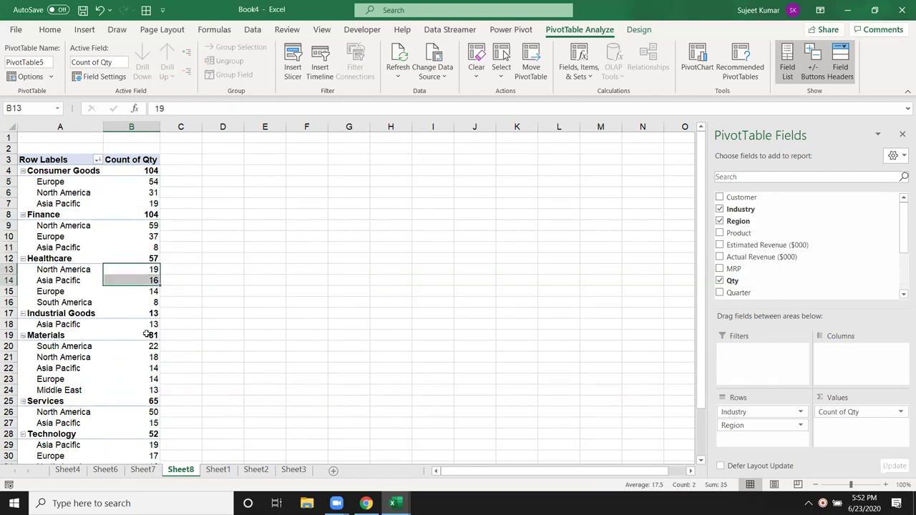
pyautogui.click(147, 324)
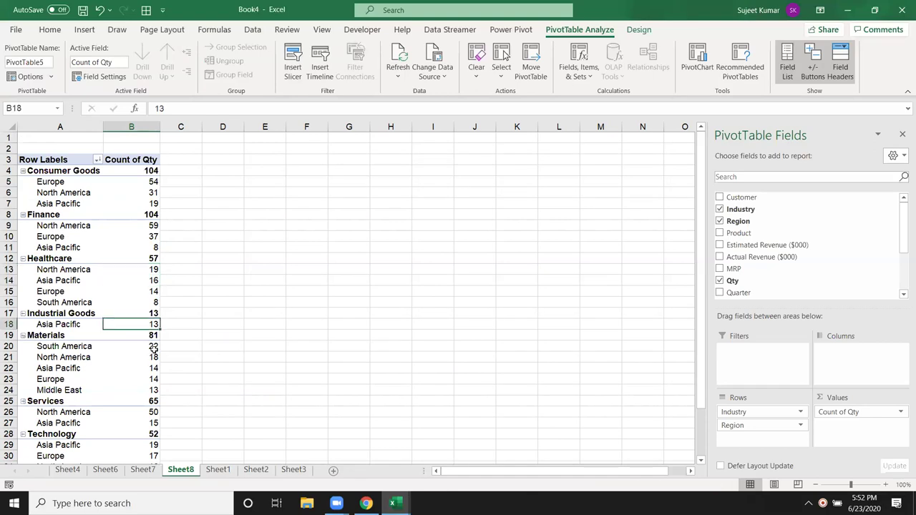
pyautogui.moveTo(152, 347); pyautogui.dragTo(155, 367)
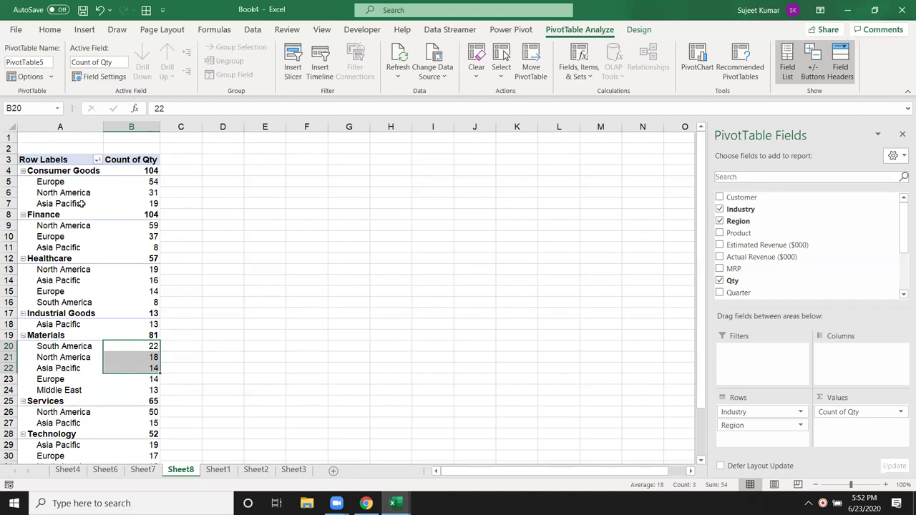
pyautogui.moveTo(83, 204); pyautogui.dragTo(71, 182)
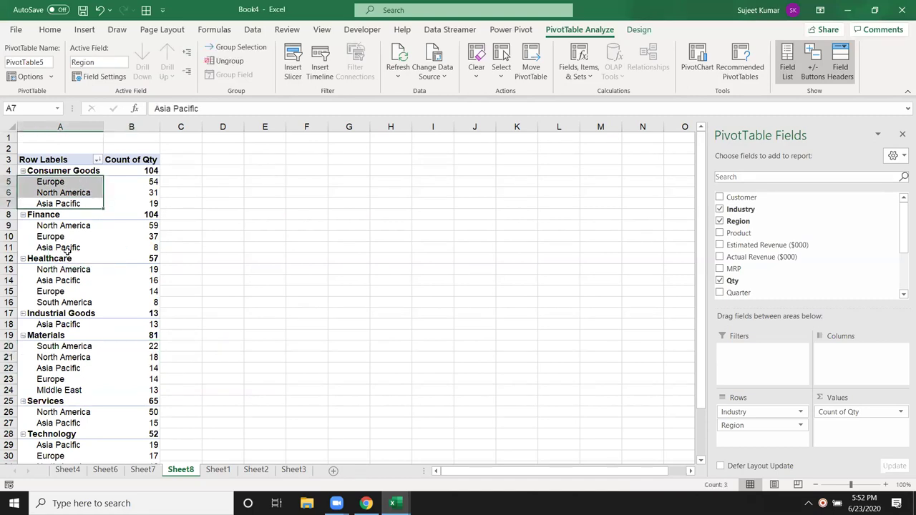
pyautogui.moveTo(67, 244); pyautogui.dragTo(64, 228)
pyautogui.click(66, 294)
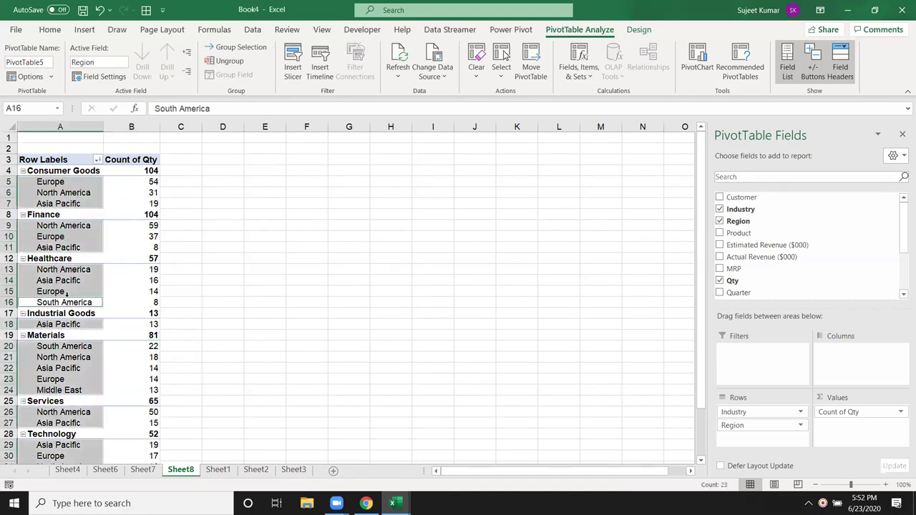
pyautogui.hotkey('ctrl', 'Up')
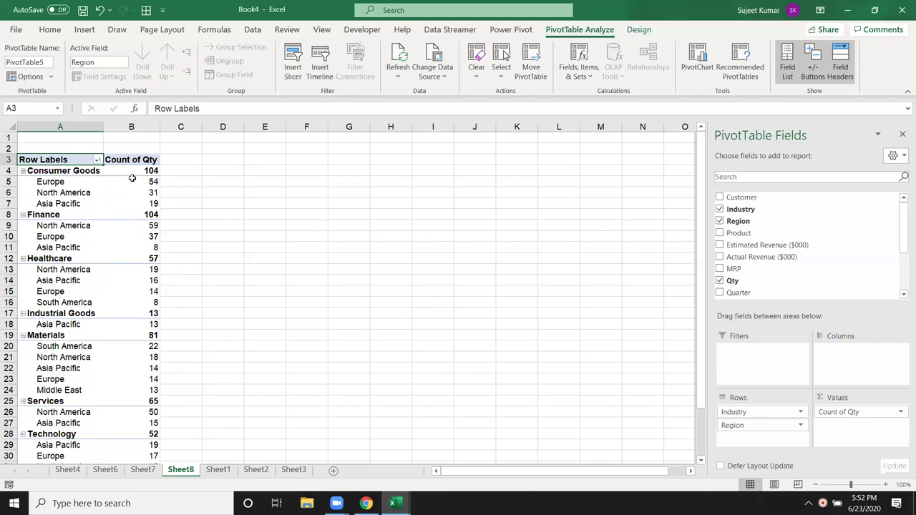
# - Sort the industries by Count of Qty from smallest to largest
pyautogui.moveTo(132, 174)
pyautogui.rightClick(146, 174)
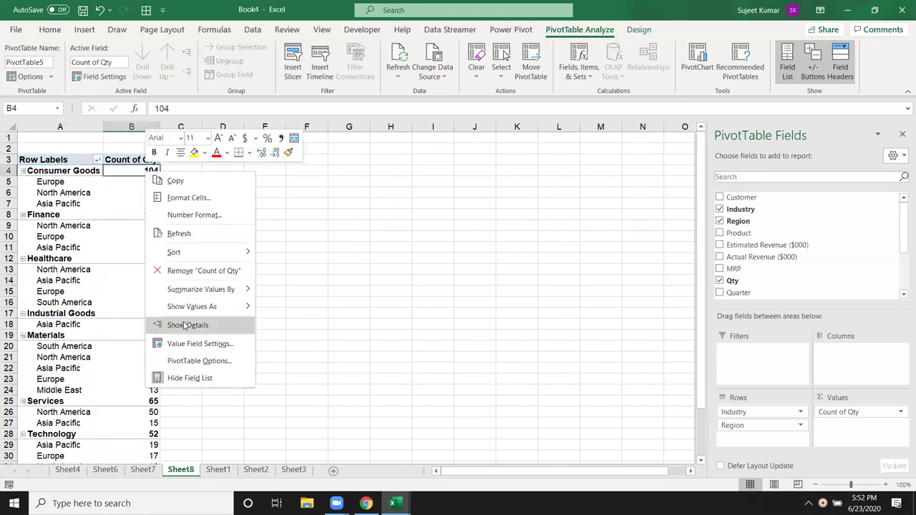
pyautogui.moveTo(197, 254)
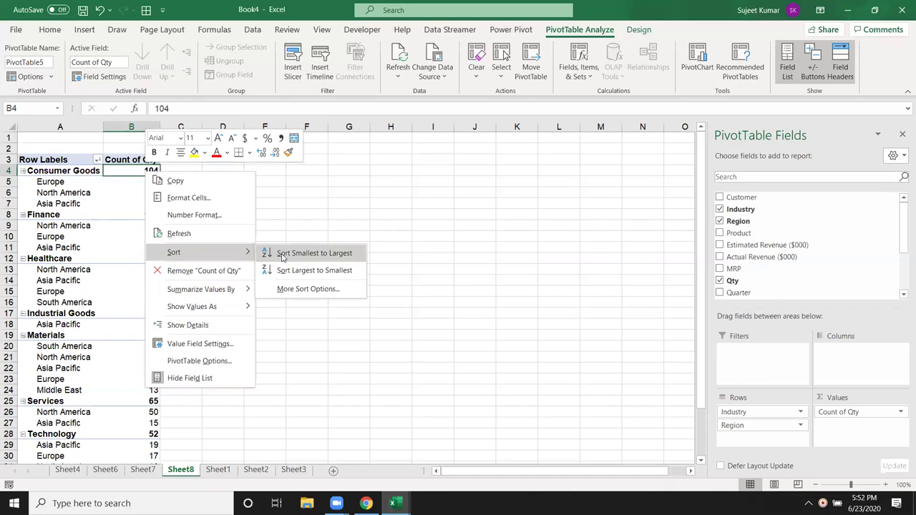
pyautogui.click(283, 254)
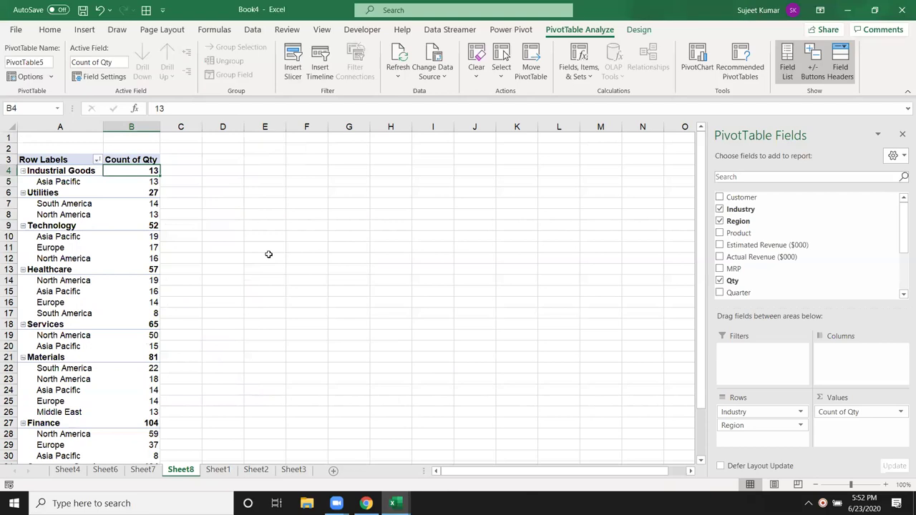
# - Select the Technology region rows, their counts and the Industrial Goods label to review the order
pyautogui.click(61, 207)
pyautogui.moveTo(61, 206); pyautogui.dragTo(64, 258)
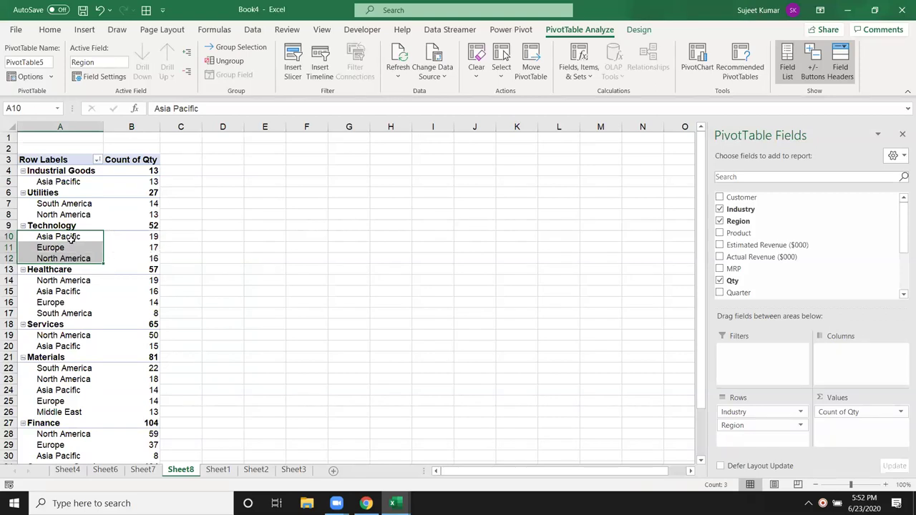
pyautogui.click(81, 238)
pyautogui.moveTo(81, 238); pyautogui.dragTo(137, 239)
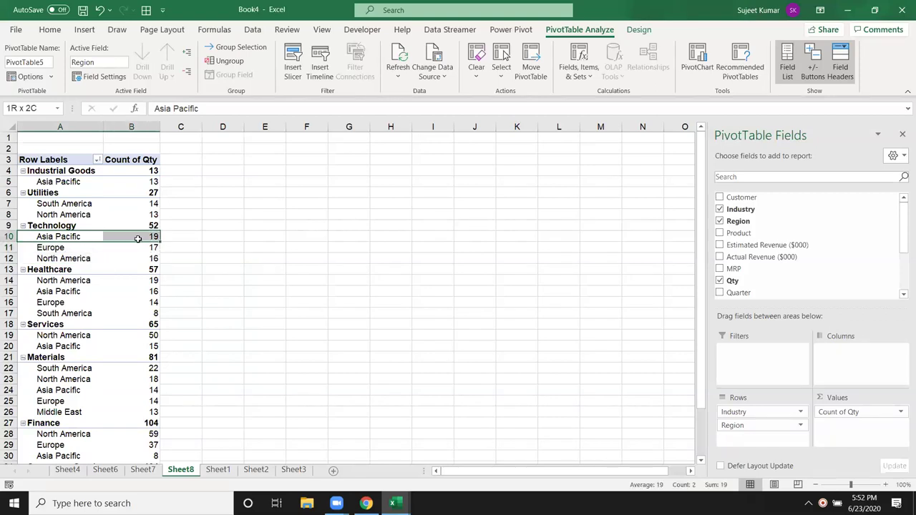
pyautogui.click(137, 247)
pyautogui.click(137, 259)
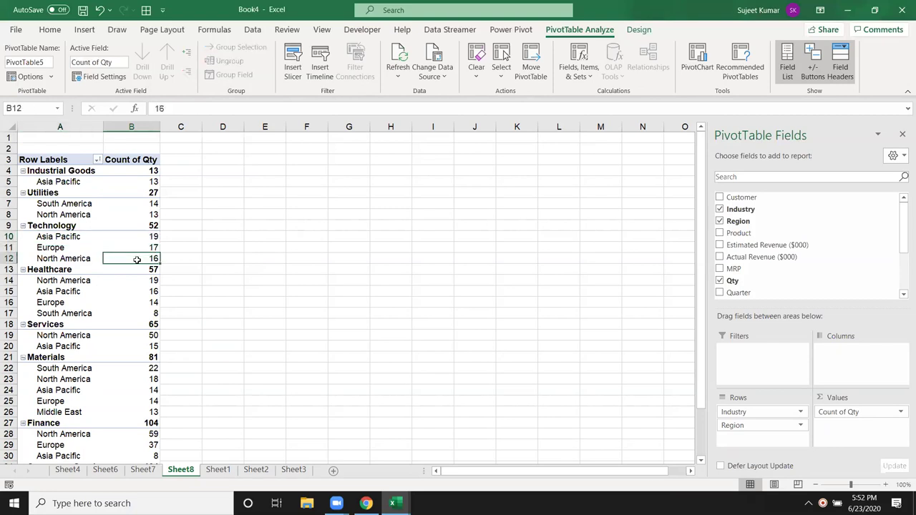
pyautogui.moveTo(144, 258); pyautogui.dragTo(52, 240)
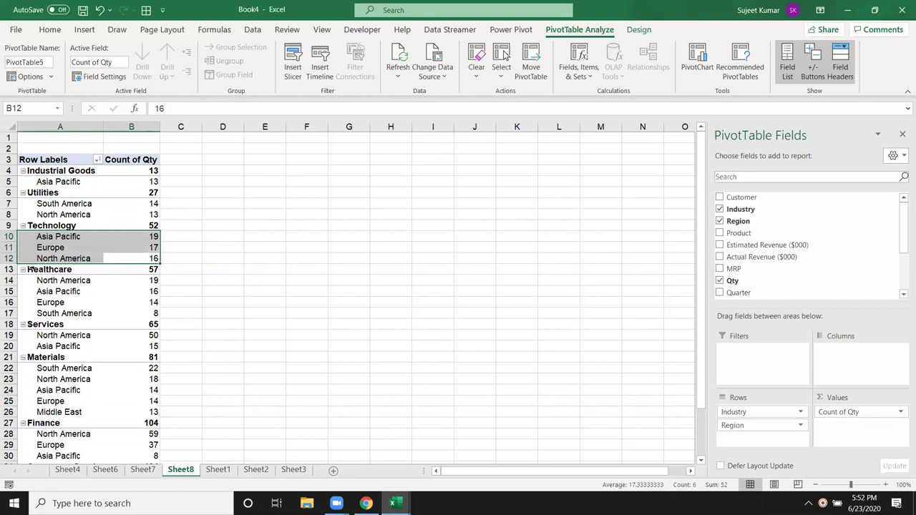
pyautogui.click(74, 173)
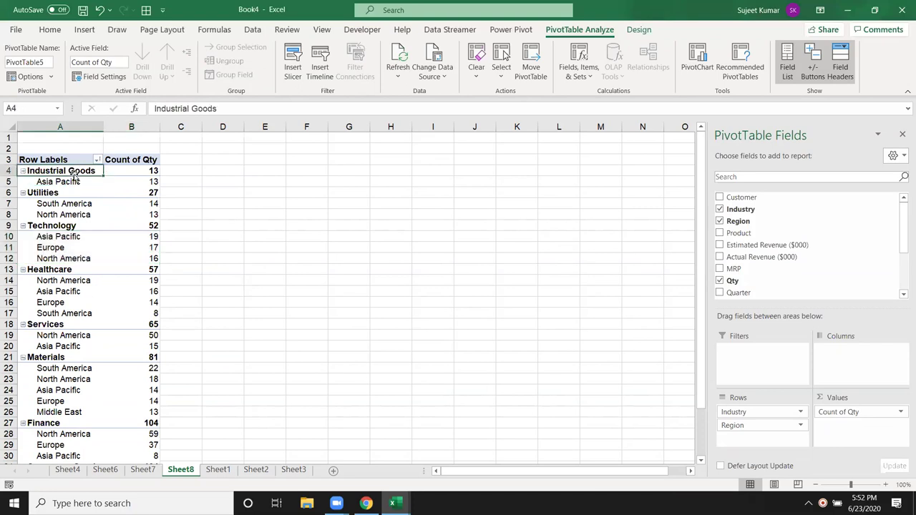
pyautogui.click(133, 246)
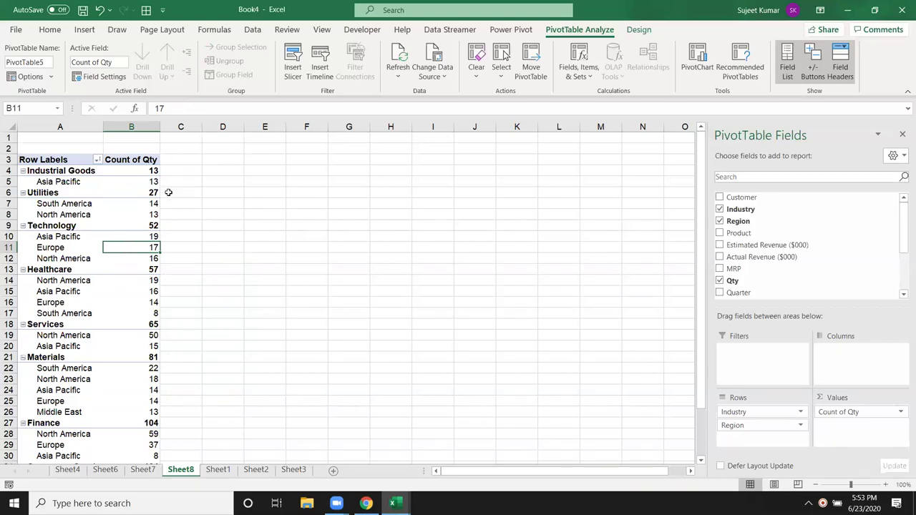
pyautogui.moveTo(136, 171)
# - Move Region from the rows to the pivot columns, then select the region headers and industry labels
pyautogui.moveTo(732, 425)
pyautogui.mouseDown()
pyautogui.moveTo(885, 385)
pyautogui.moveTo(867, 356)
pyautogui.mouseUp()
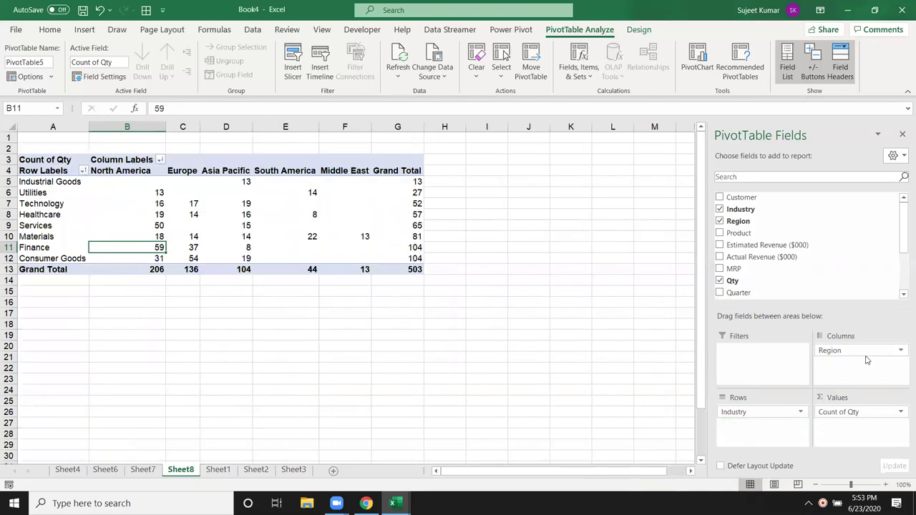
pyautogui.click(120, 179)
pyautogui.moveTo(121, 171); pyautogui.dragTo(361, 171)
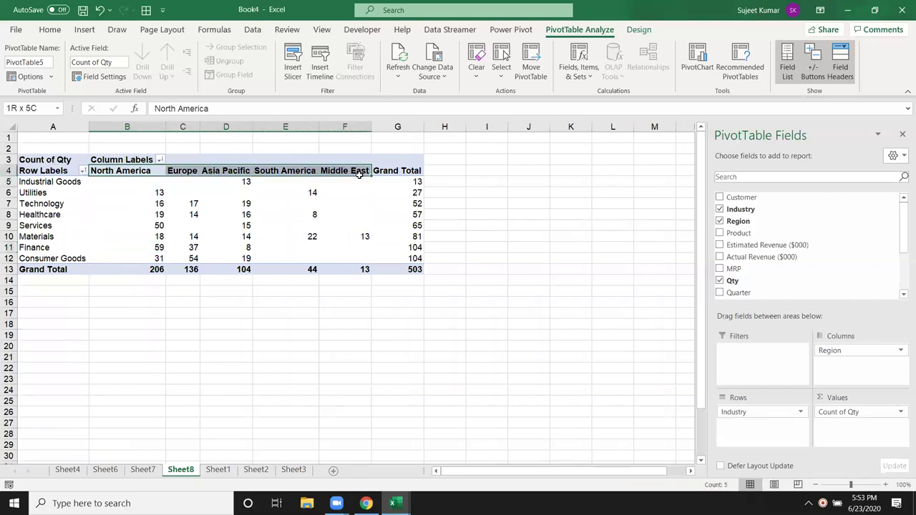
pyautogui.click(261, 203)
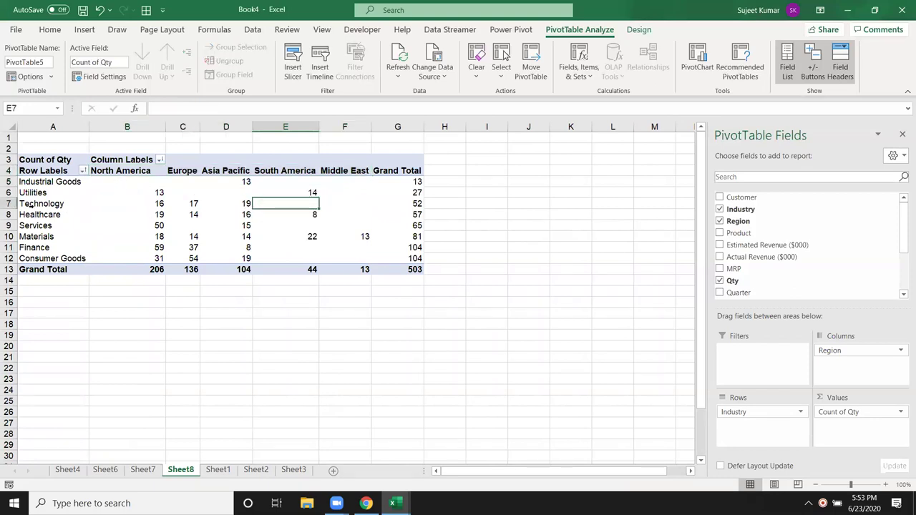
pyautogui.moveTo(43, 182); pyautogui.dragTo(50, 259)
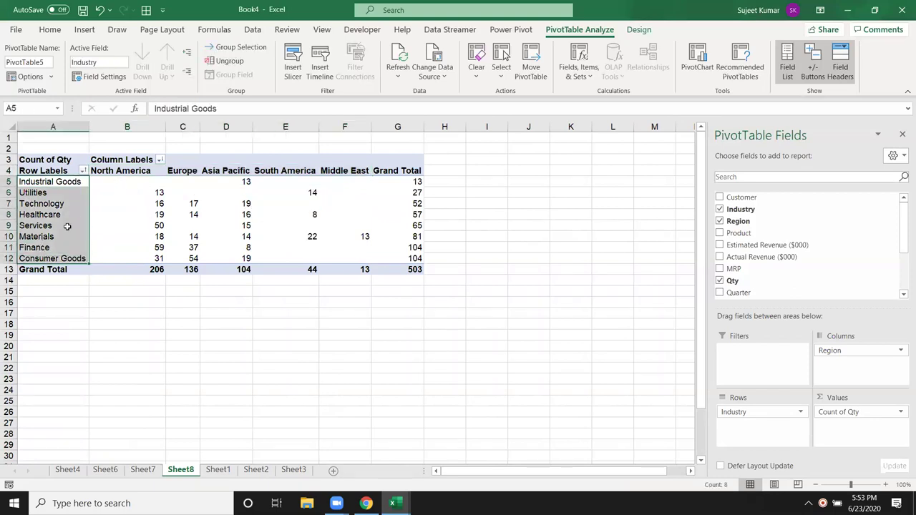
# - Sort the region columns A to Z, then drag Region back out of the pivot
pyautogui.rightClick(185, 173)
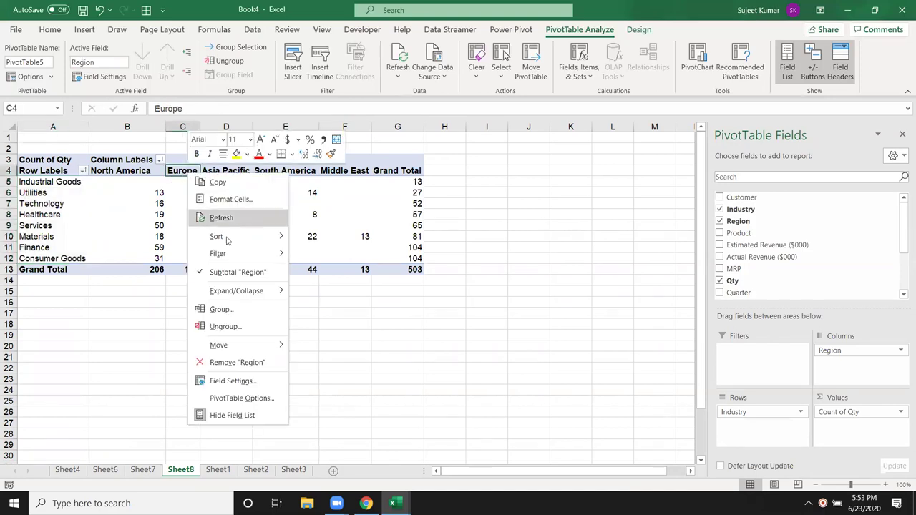
pyautogui.moveTo(228, 239)
pyautogui.click(325, 243)
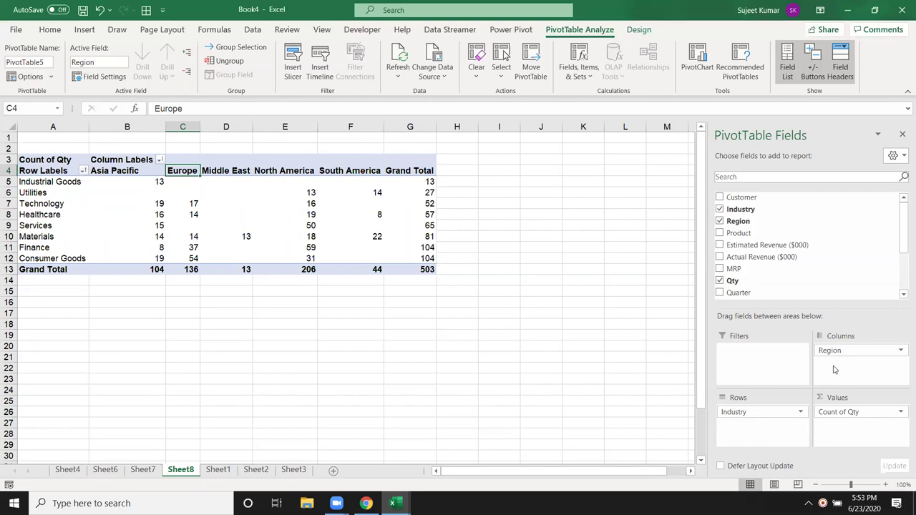
pyautogui.moveTo(834, 351); pyautogui.dragTo(830, 307)
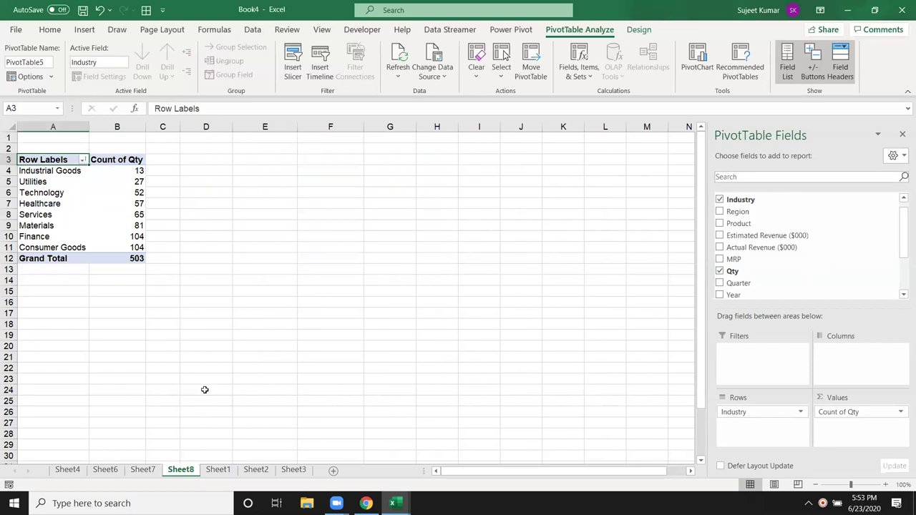
# - Move the Finance row to the beginning of the industry list, heading it at 104
pyautogui.click(59, 240)
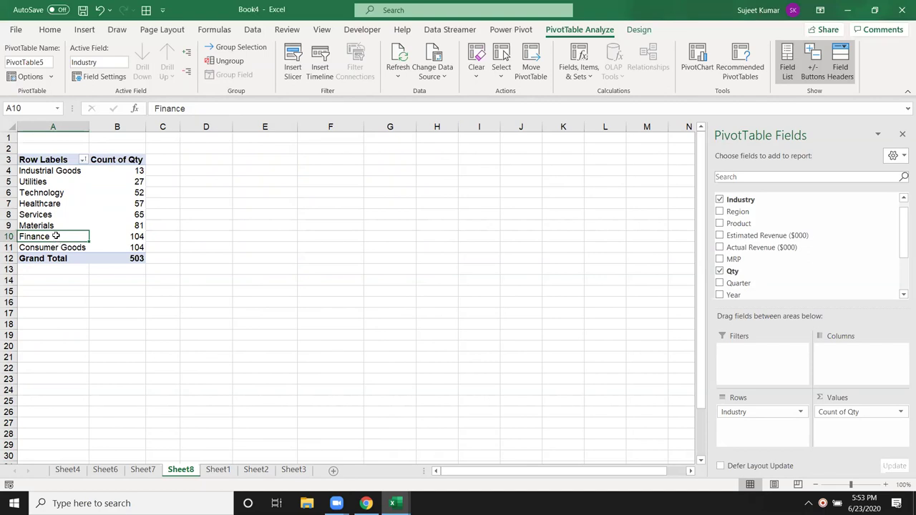
pyautogui.rightClick(57, 238)
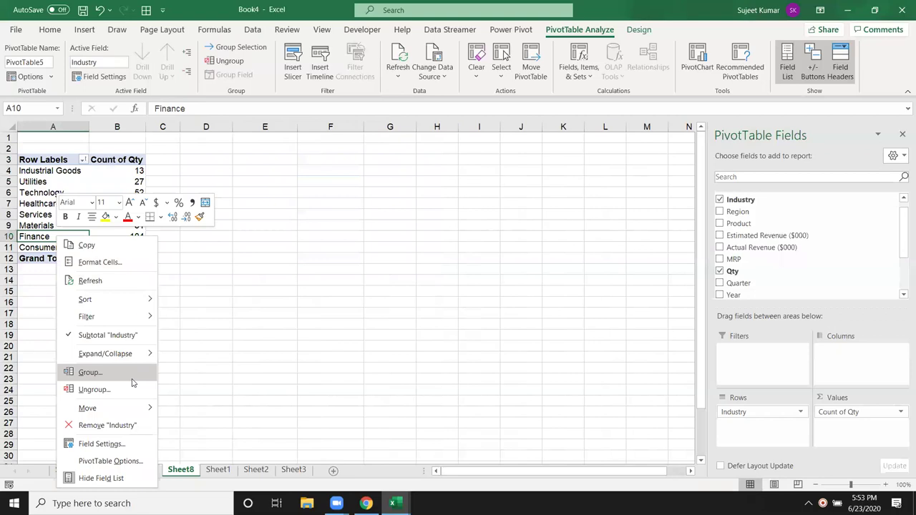
pyautogui.moveTo(131, 409)
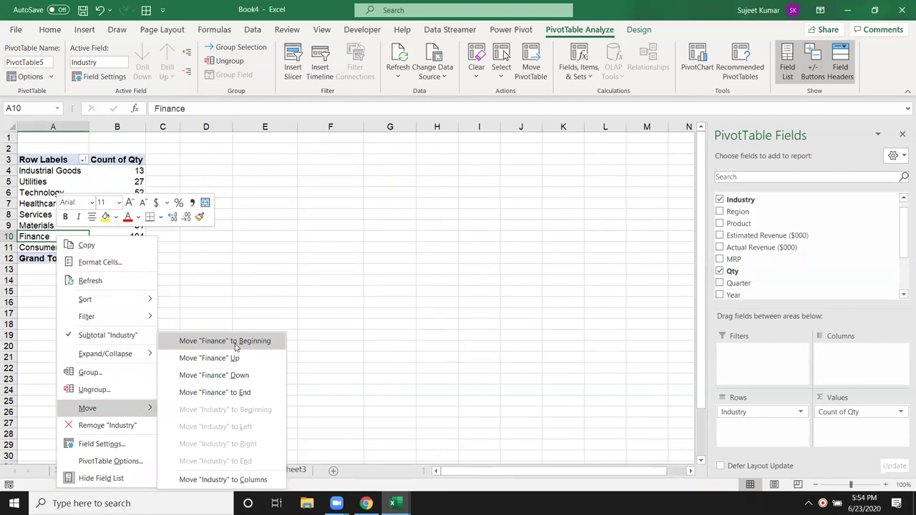
pyautogui.click(235, 342)
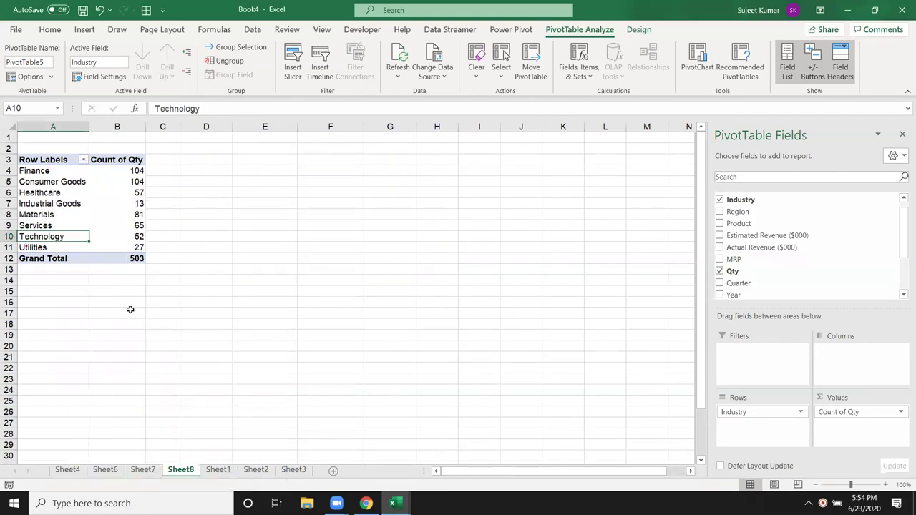
pyautogui.click(135, 170)
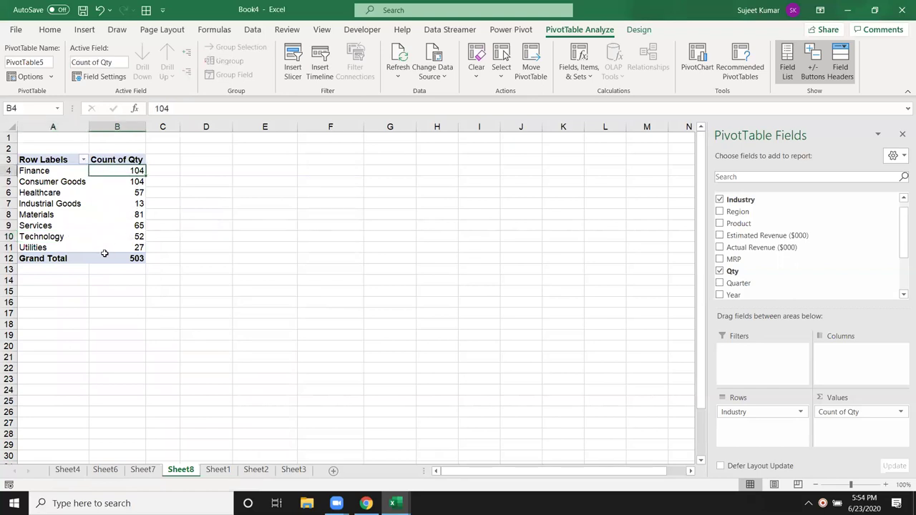
pyautogui.moveTo(100, 266)
pyautogui.click(125, 194)
pyautogui.rightClick(125, 194)
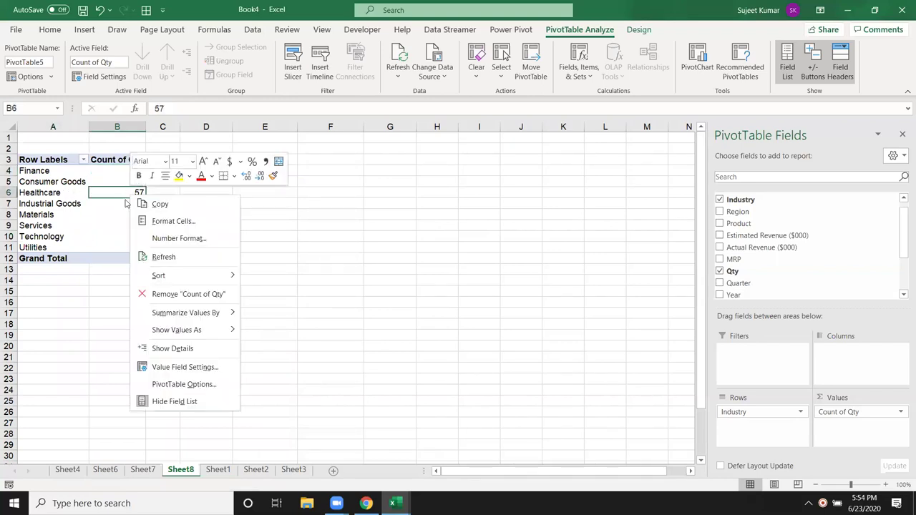
pyautogui.moveTo(185, 313)
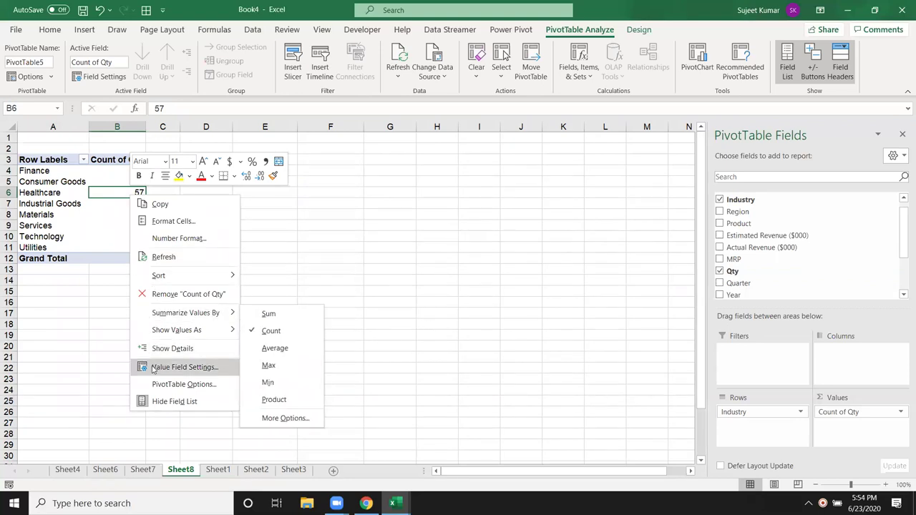
pyautogui.press('Escape')
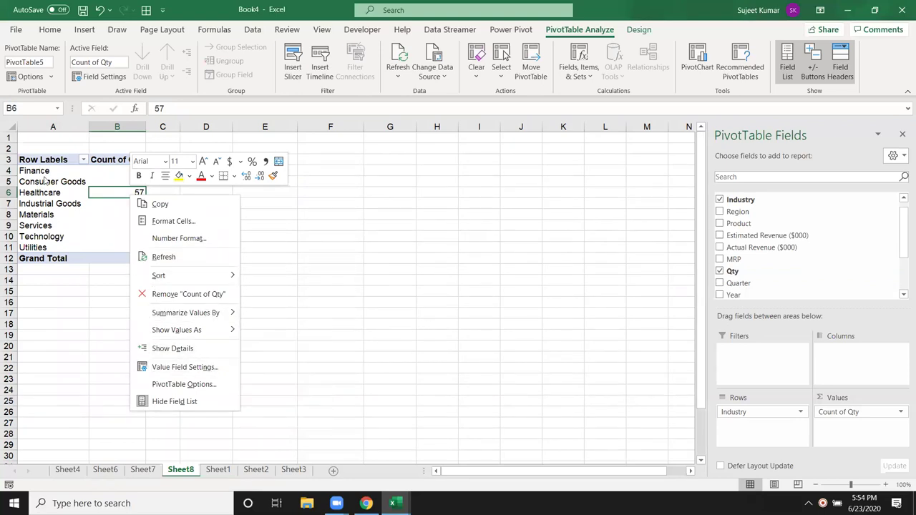
pyautogui.press('Escape')
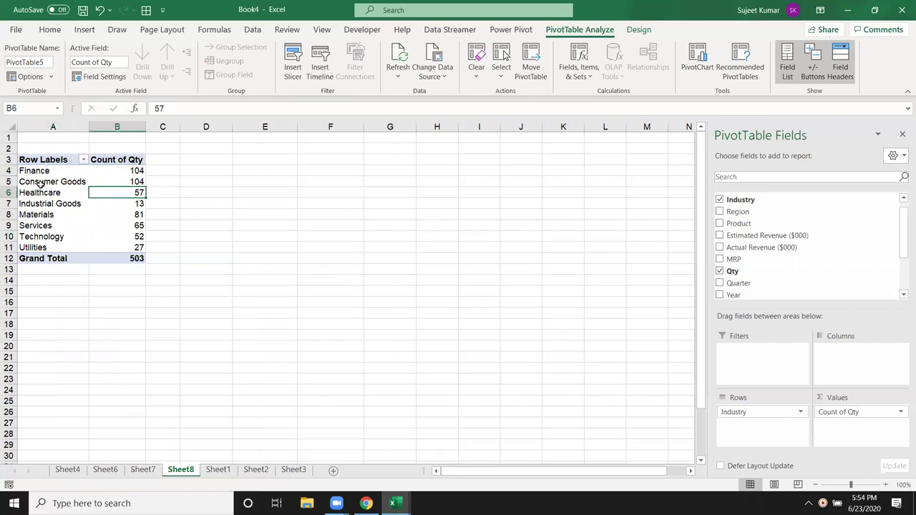
pyautogui.click(42, 184)
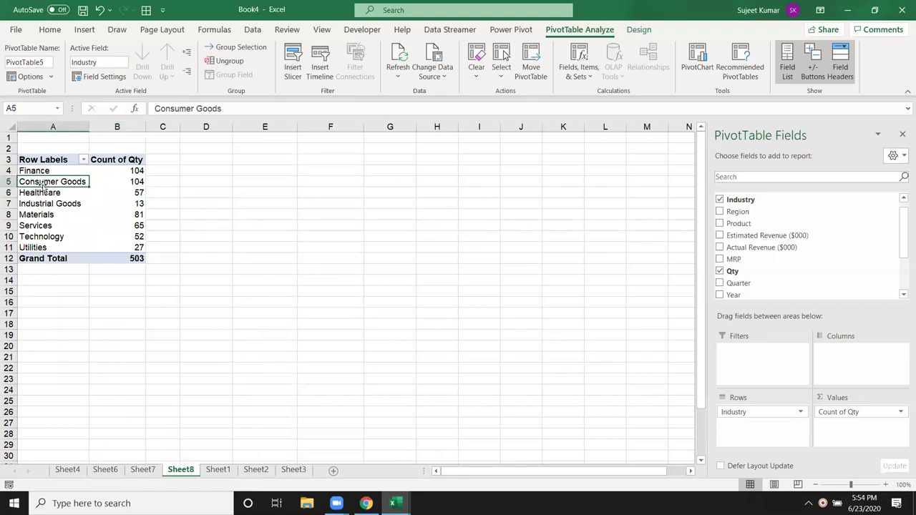
pyautogui.rightClick(43, 183)
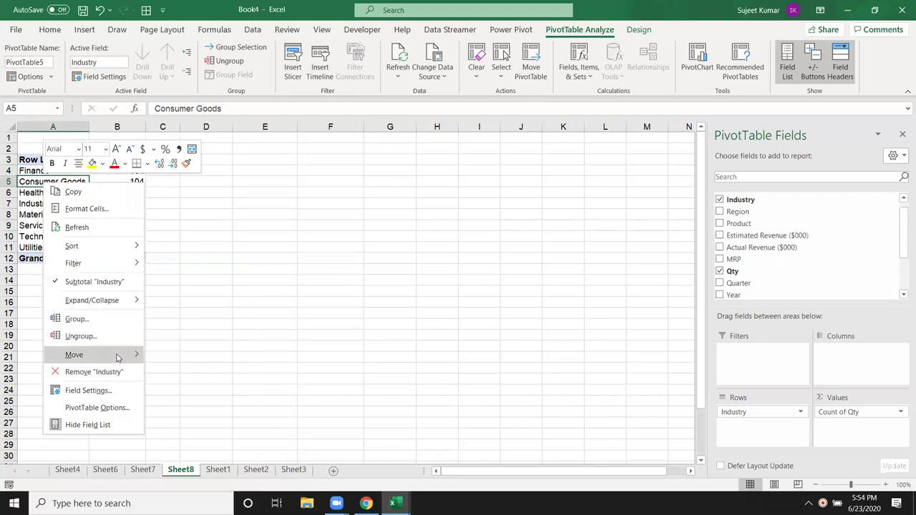
pyautogui.moveTo(118, 358)
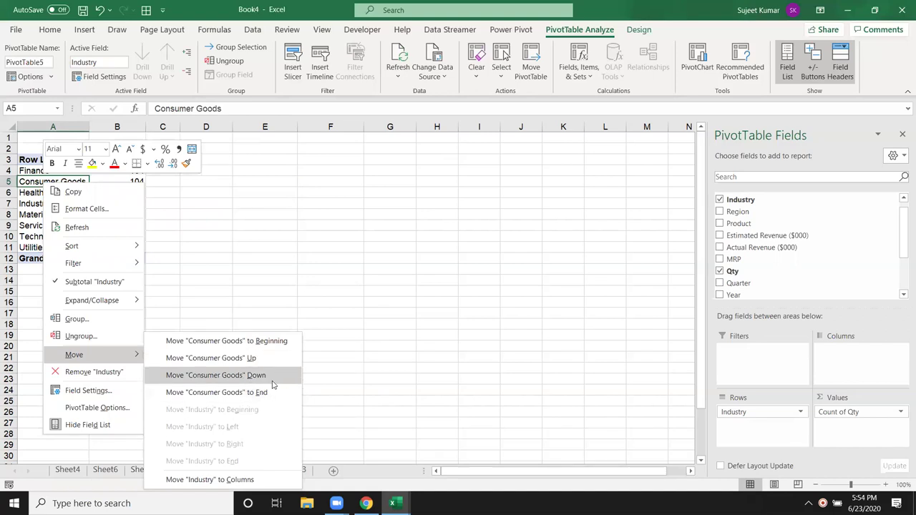
pyautogui.click(267, 276)
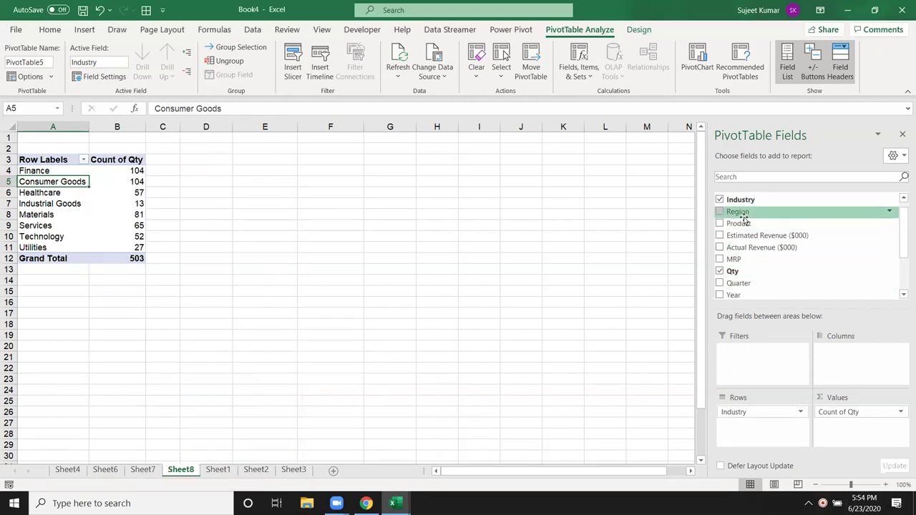
pyautogui.moveTo(742, 212); pyautogui.dragTo(842, 361)
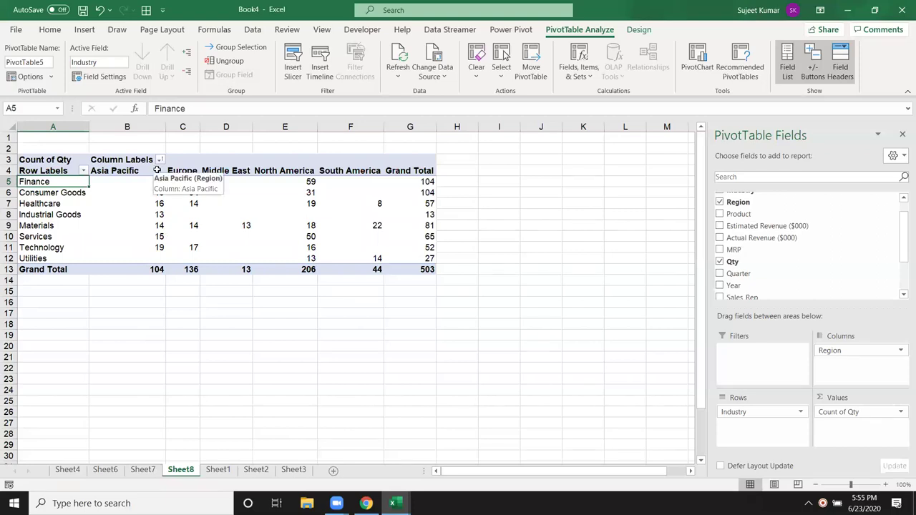
pyautogui.click(182, 171)
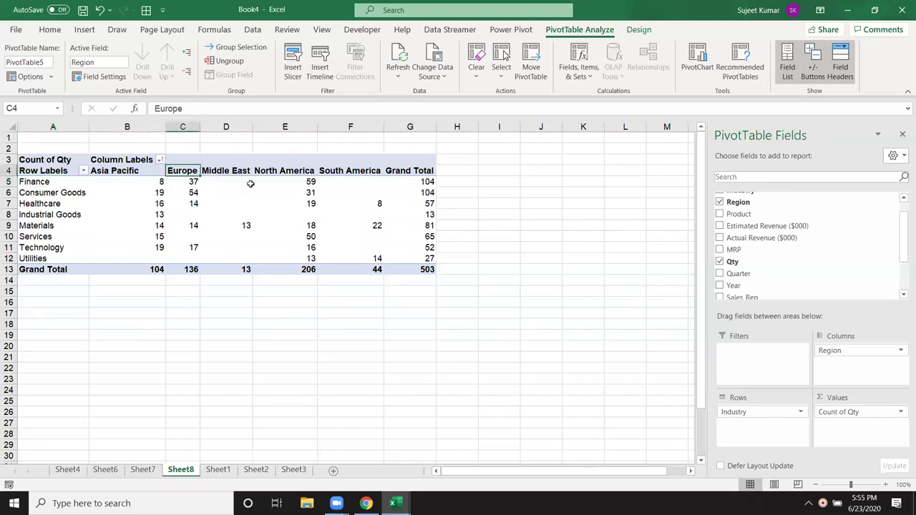
pyautogui.click(285, 182)
pyautogui.click(334, 172)
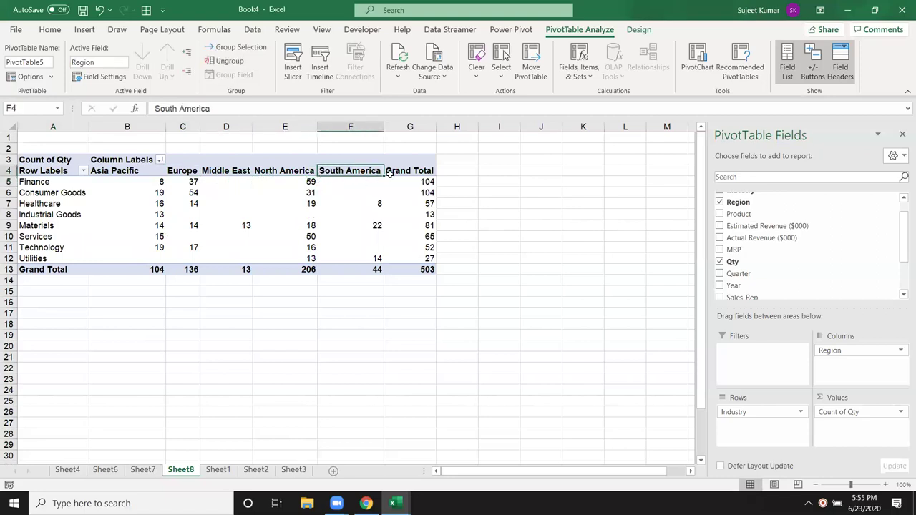
pyautogui.click(276, 167)
pyautogui.click(236, 169)
pyautogui.click(115, 169)
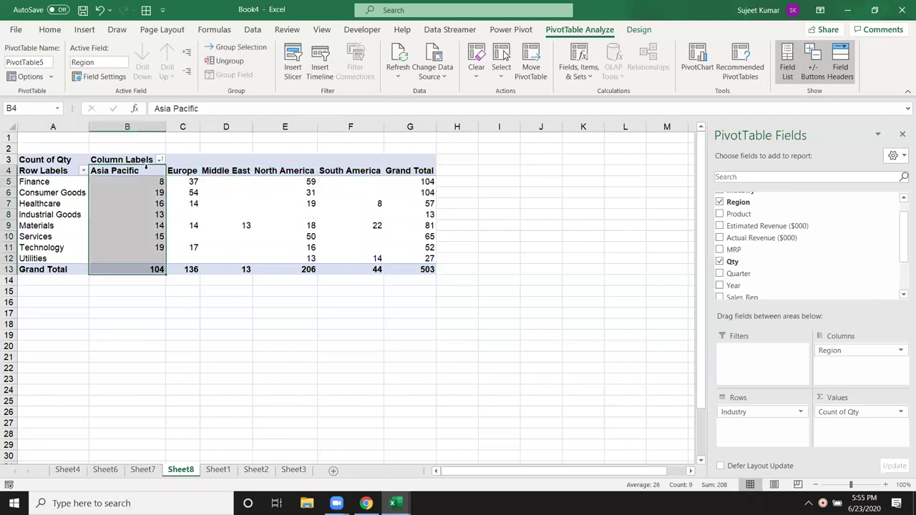
pyautogui.click(116, 170)
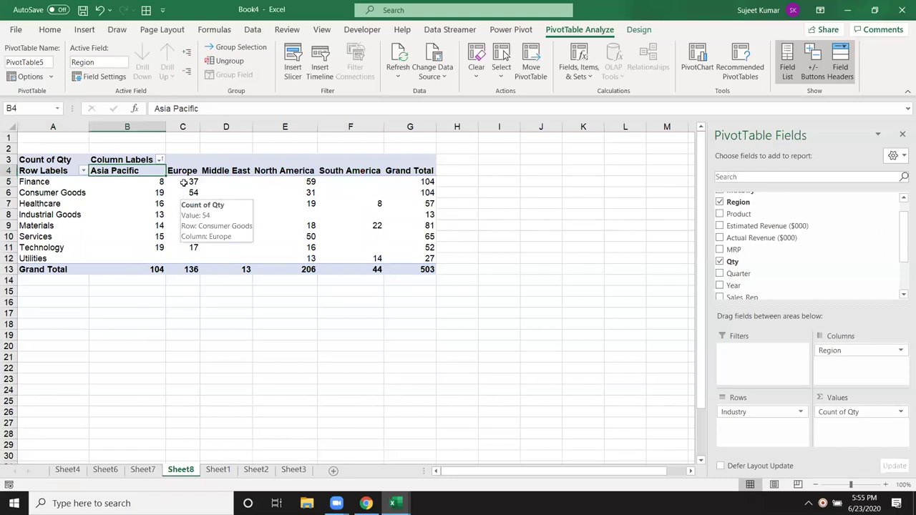
pyautogui.moveTo(848, 351); pyautogui.dragTo(827, 265)
# - Replace Industry with Customer as the row field and summarize Qty as a Sum
pyautogui.scroll(2, 797, 261)
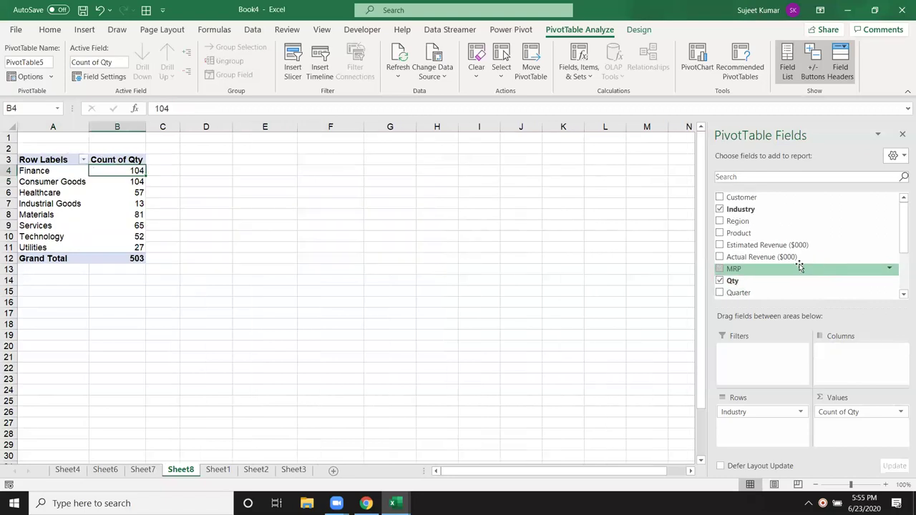
pyautogui.moveTo(748, 201); pyautogui.dragTo(783, 440)
pyautogui.moveTo(740, 412); pyautogui.dragTo(777, 229)
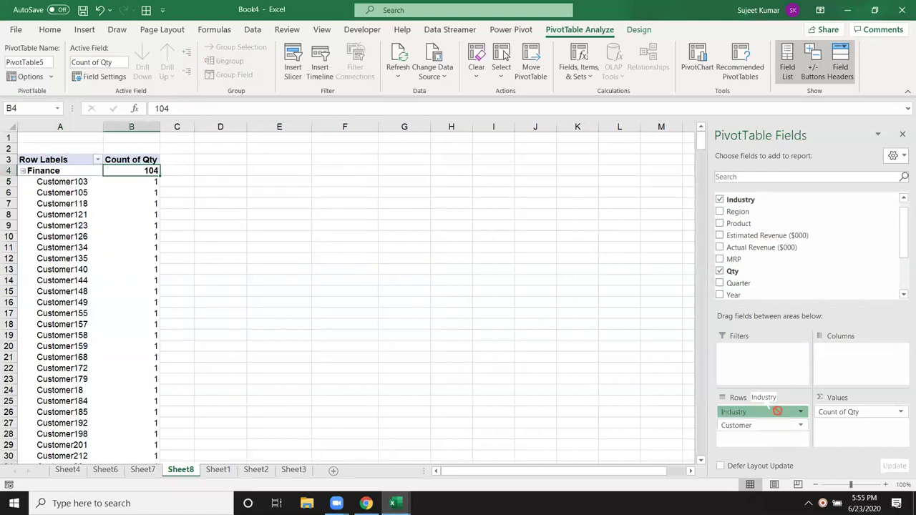
pyautogui.click(880, 411)
pyautogui.click(856, 398)
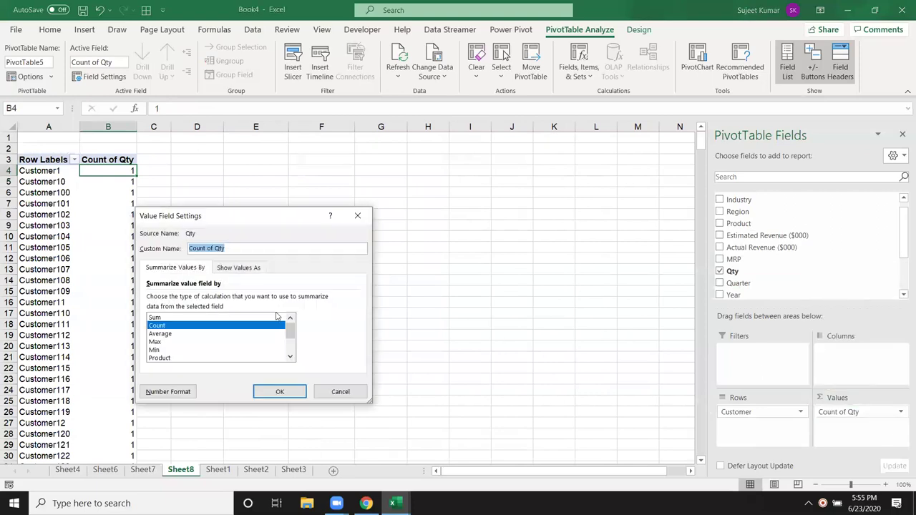
pyautogui.click(205, 317)
pyautogui.click(257, 392)
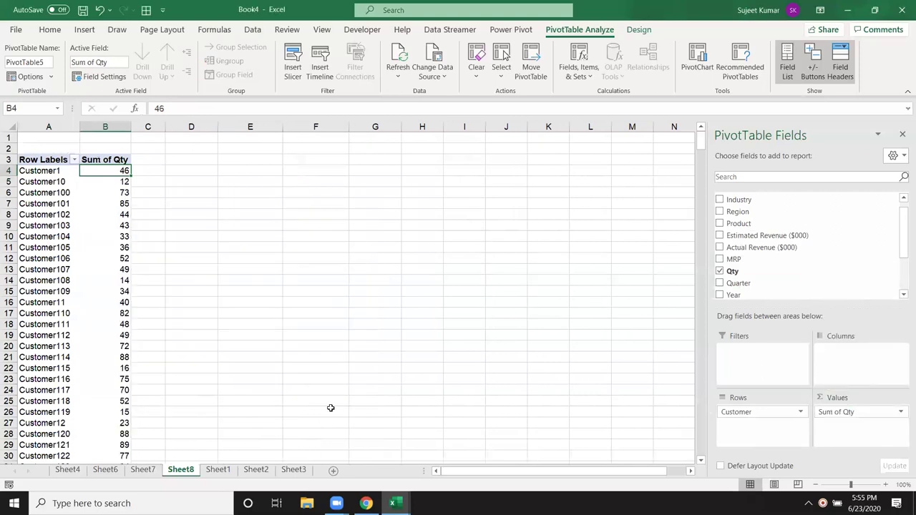
# - Filter the rows to Customer1, Customer100, Customer103, Customer110, Customer12 and Customer125
pyautogui.click(74, 160)
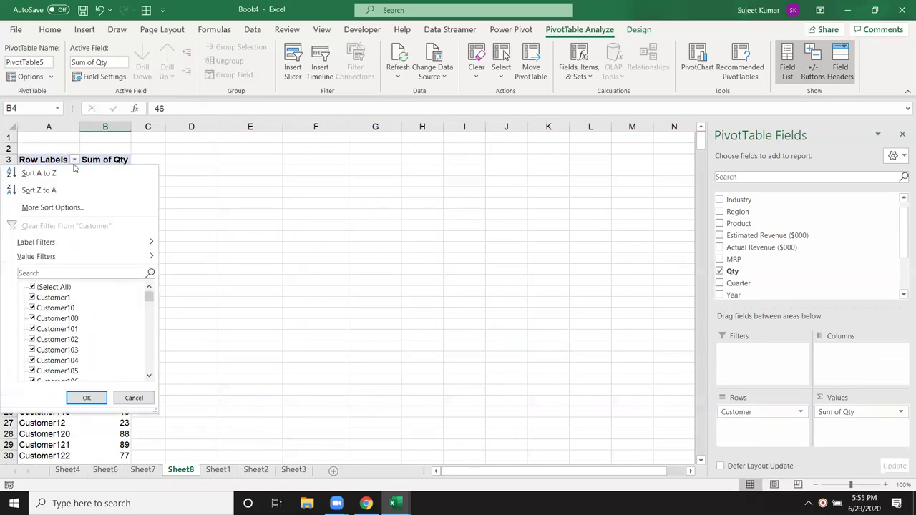
pyautogui.click(32, 287)
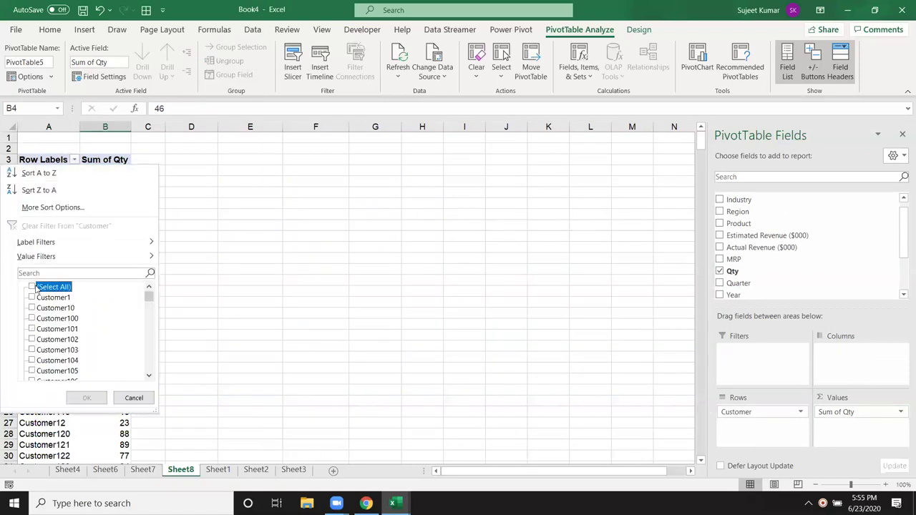
pyautogui.click(31, 297)
pyautogui.click(32, 318)
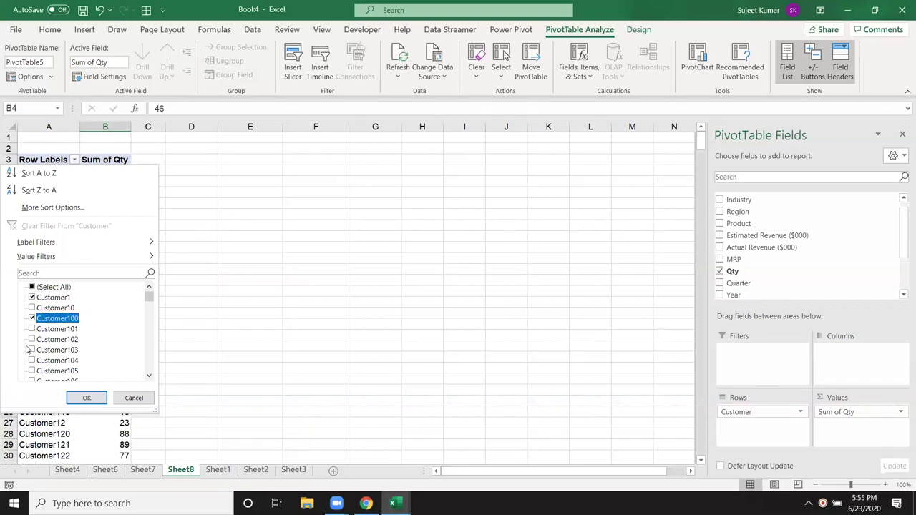
pyautogui.click(31, 349)
pyautogui.scroll(-3, 31, 349)
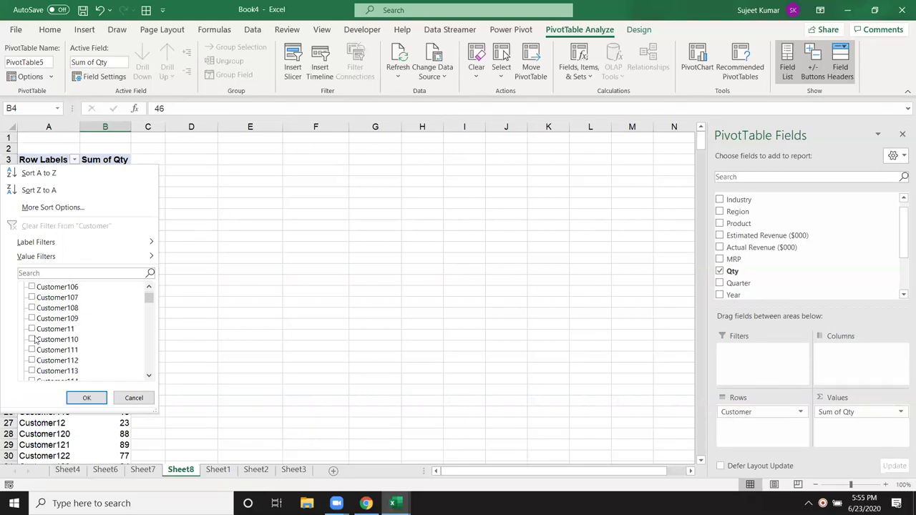
pyautogui.click(31, 339)
pyautogui.scroll(-3, 35, 354)
pyautogui.click(33, 350)
pyautogui.scroll(-1, 36, 351)
pyautogui.scroll(-1, 35, 350)
pyautogui.click(32, 350)
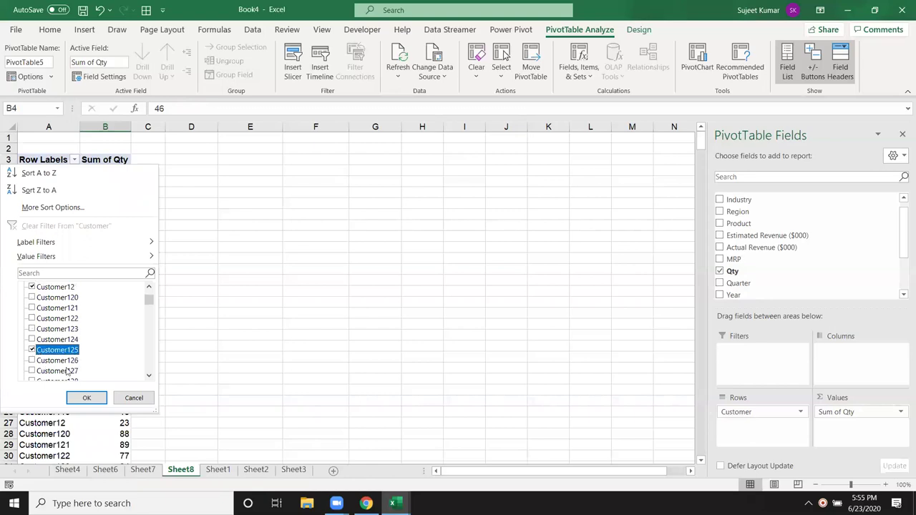
pyautogui.click(101, 399)
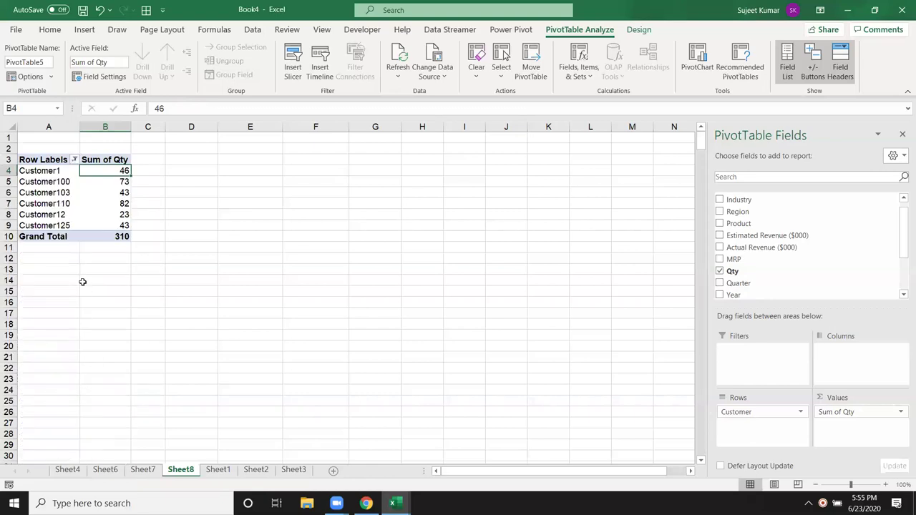
pyautogui.click(74, 161)
# - Apply an Ends With label filter of 10 to the customers, totalling 272
pyautogui.moveTo(63, 254)
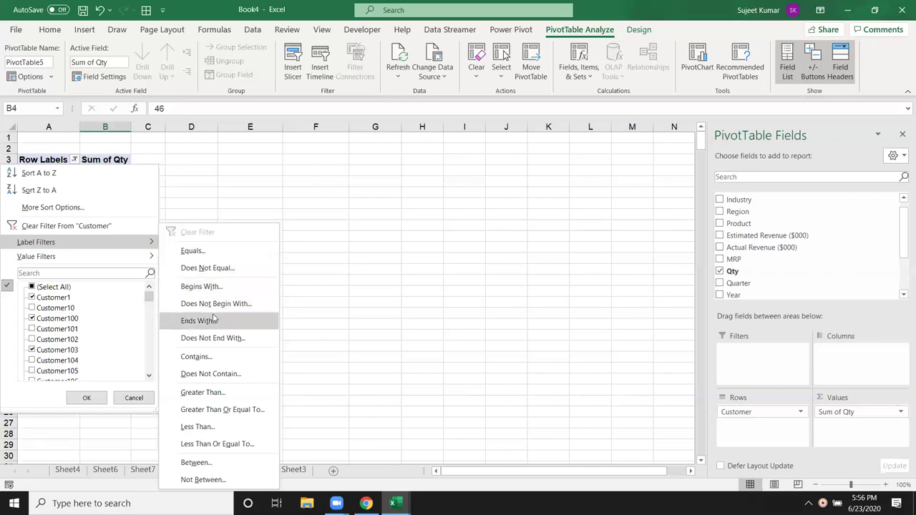
pyautogui.click(214, 320)
pyautogui.write('10')
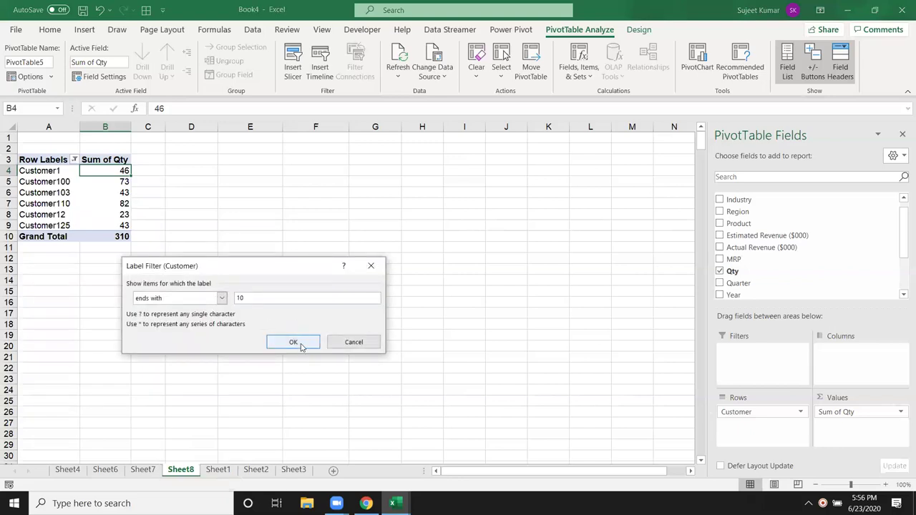
pyautogui.click(294, 342)
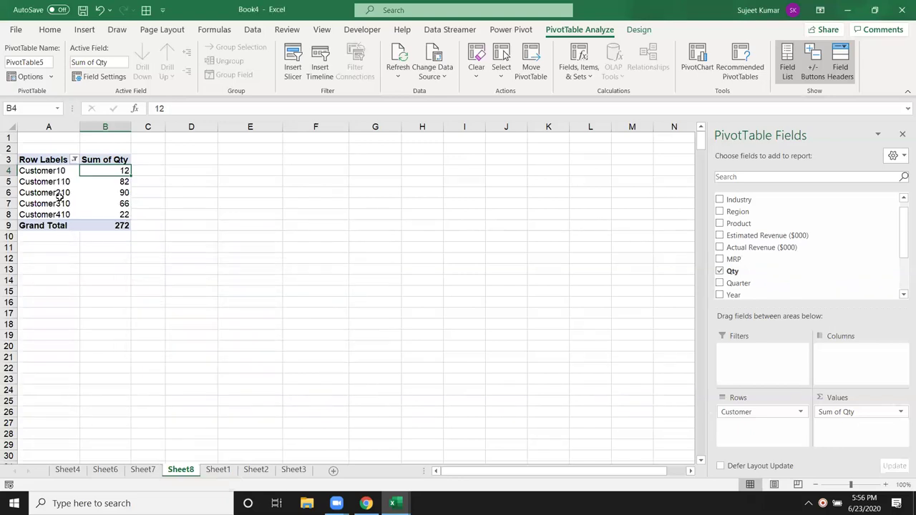
pyautogui.click(74, 159)
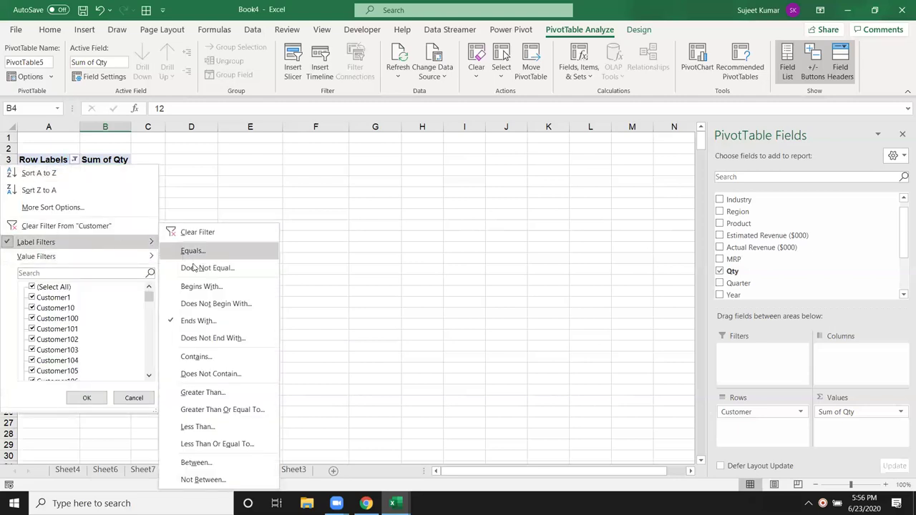
# - Apply a Contains label filter of 0 to the customer rows
pyautogui.click(222, 357)
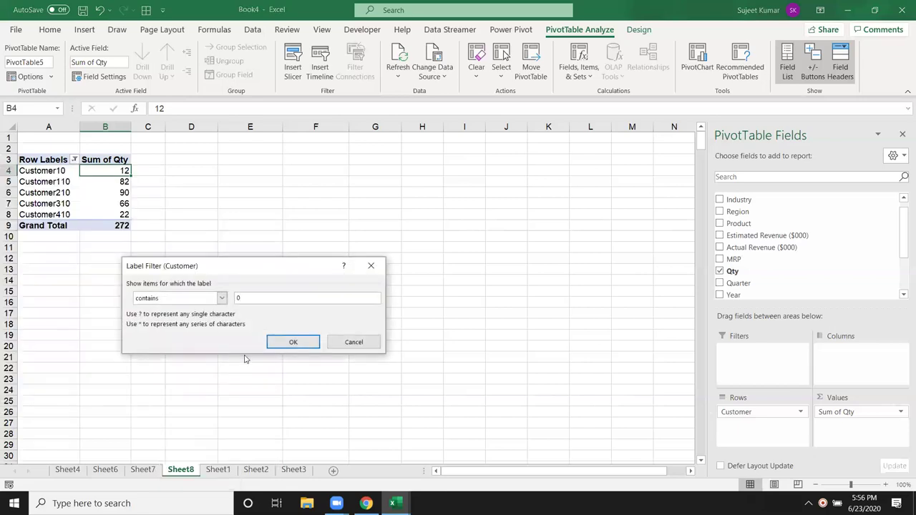
pyautogui.click(292, 342)
pyautogui.scroll(-5, 101, 317)
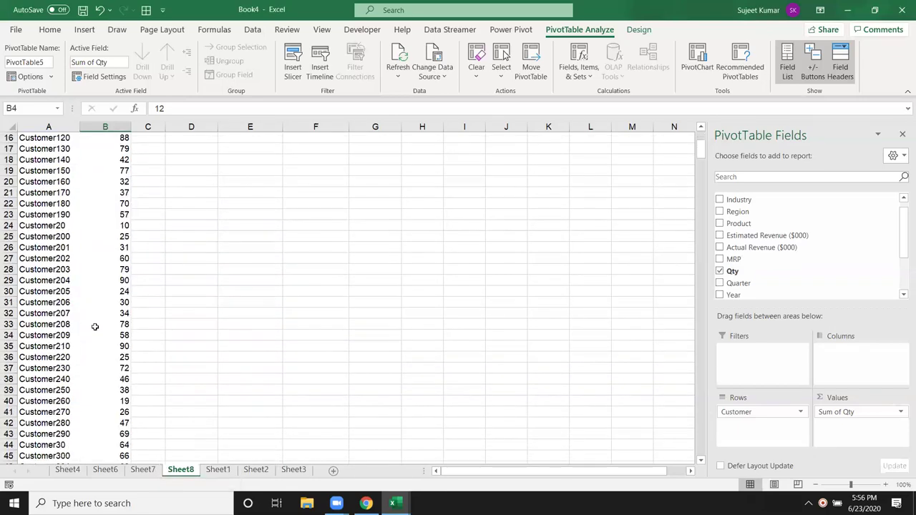
pyautogui.scroll(3, 95, 326)
pyautogui.scroll(2, 88, 259)
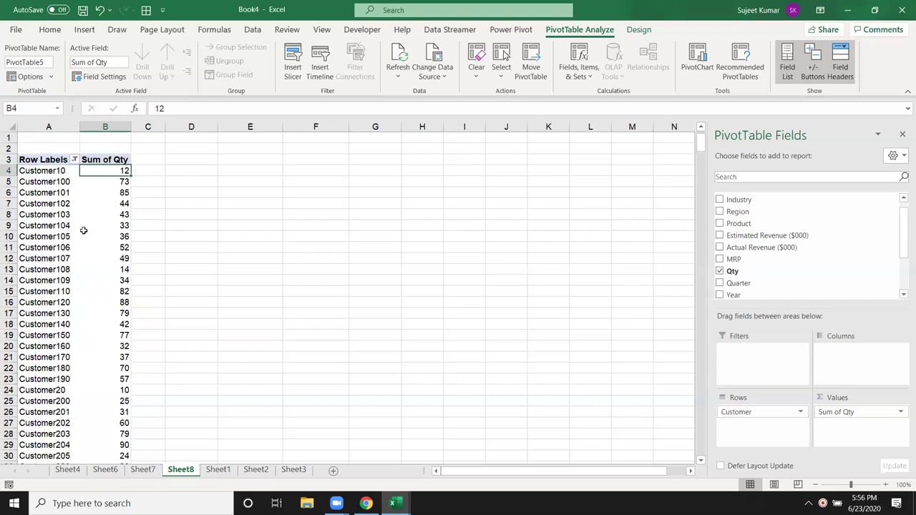
# - Clear the customer label filter so every customer is listed again
pyautogui.click(76, 161)
pyautogui.moveTo(68, 244)
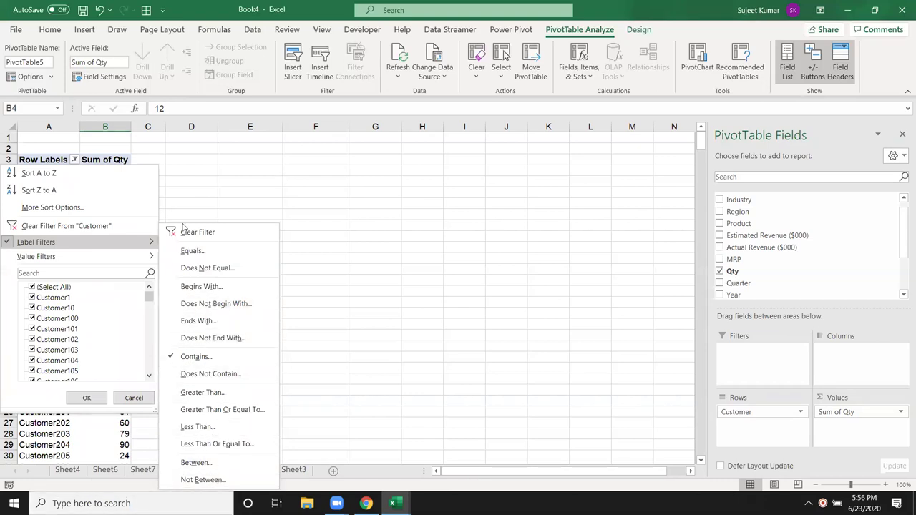
pyautogui.click(72, 226)
pyautogui.click(41, 128)
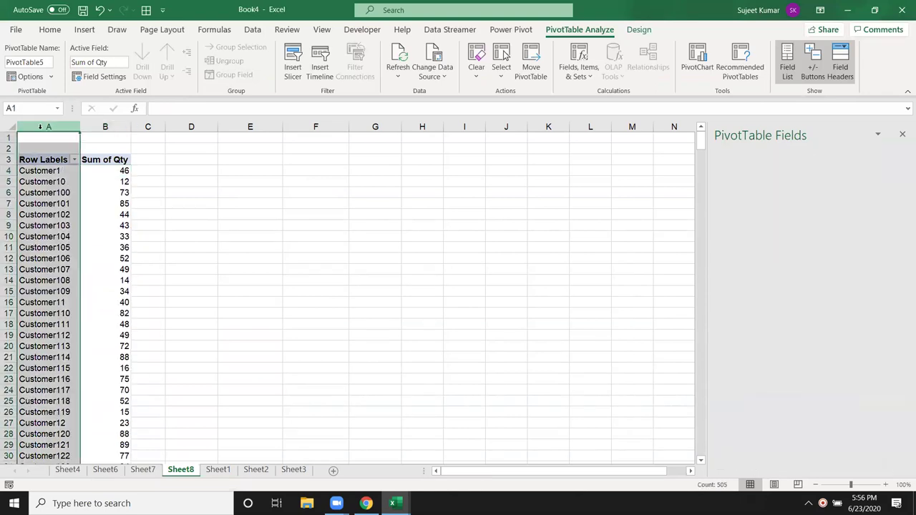
pyautogui.click(100, 192)
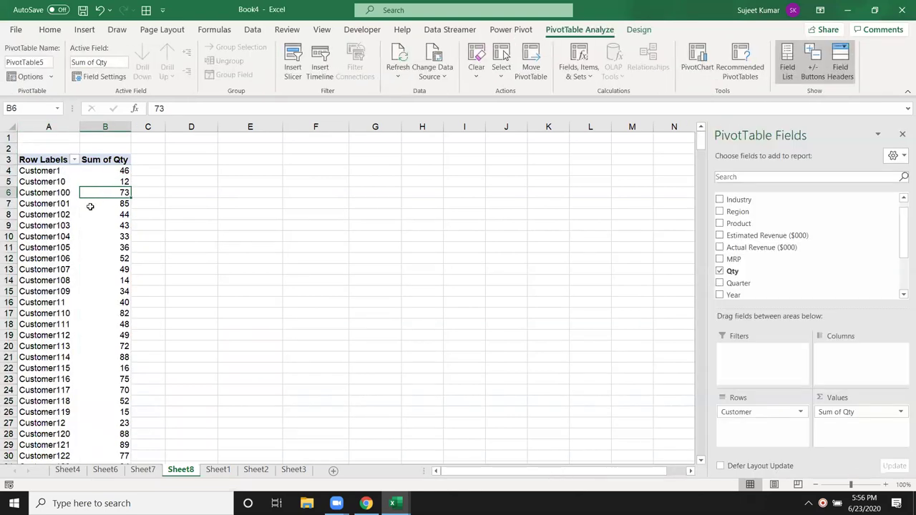
pyautogui.click(74, 159)
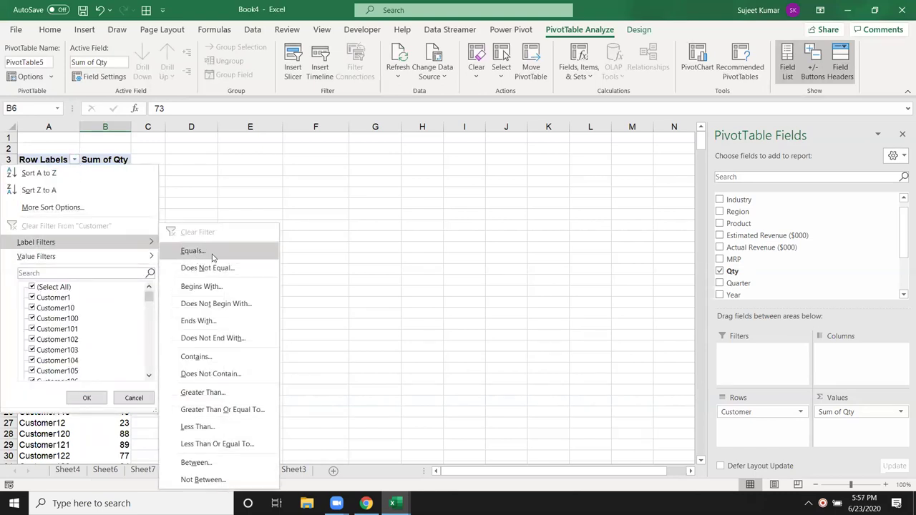
# - Apply a Top 10 value filter to the customers
pyautogui.moveTo(154, 258)
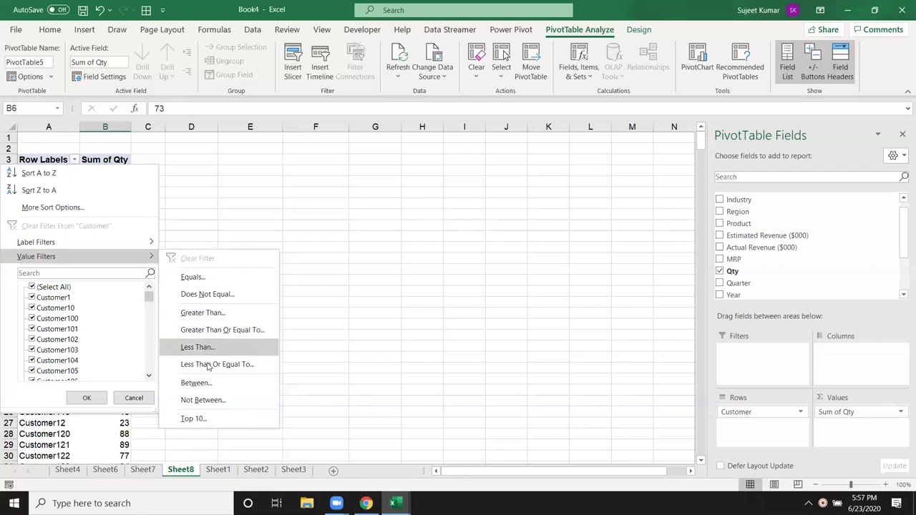
pyautogui.click(218, 417)
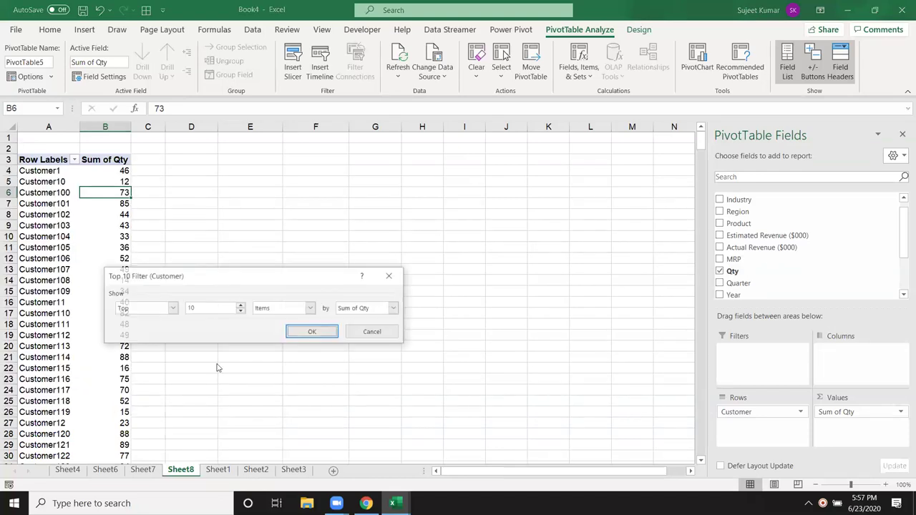
pyautogui.doubleClick(223, 306)
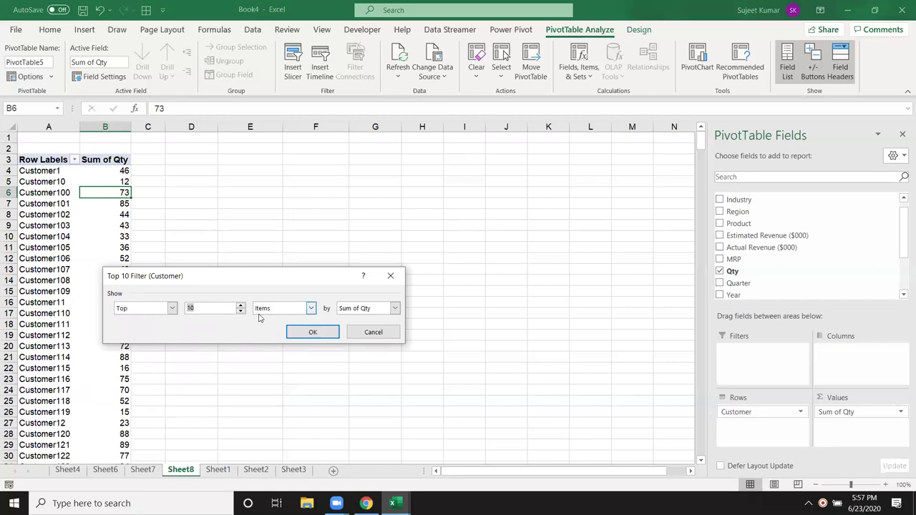
pyautogui.write('10')
pyautogui.click(305, 331)
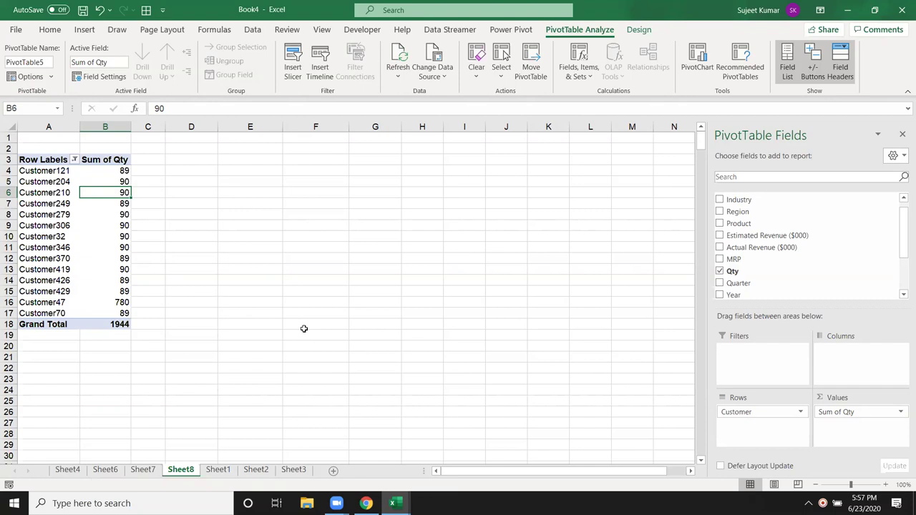
# - Clear the filter from Customer to list all customers again
pyautogui.scroll(-2, 739, 269)
pyautogui.scroll(3, 740, 263)
pyautogui.scroll(1, 777, 258)
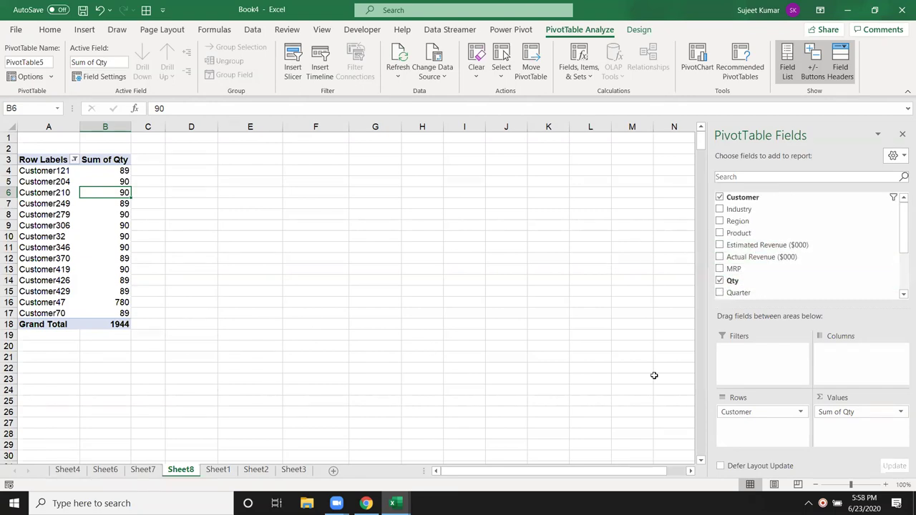
pyautogui.click(74, 159)
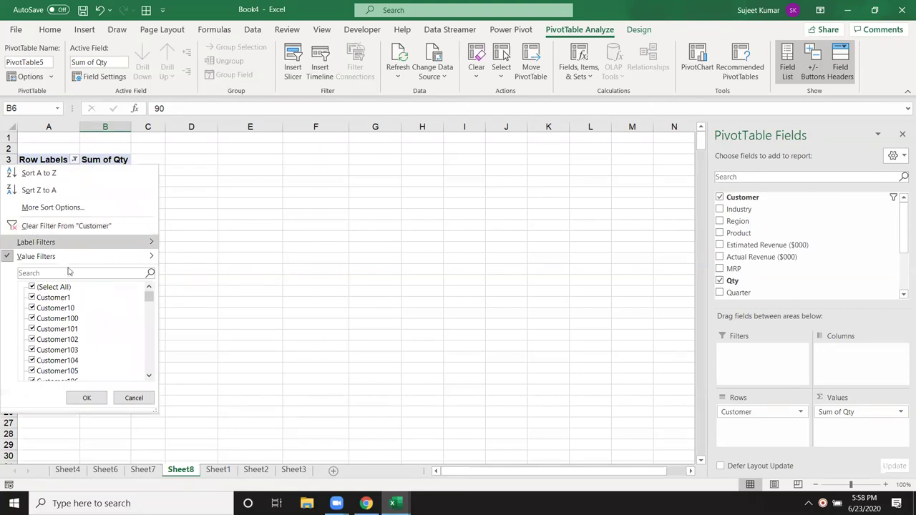
pyautogui.click(56, 226)
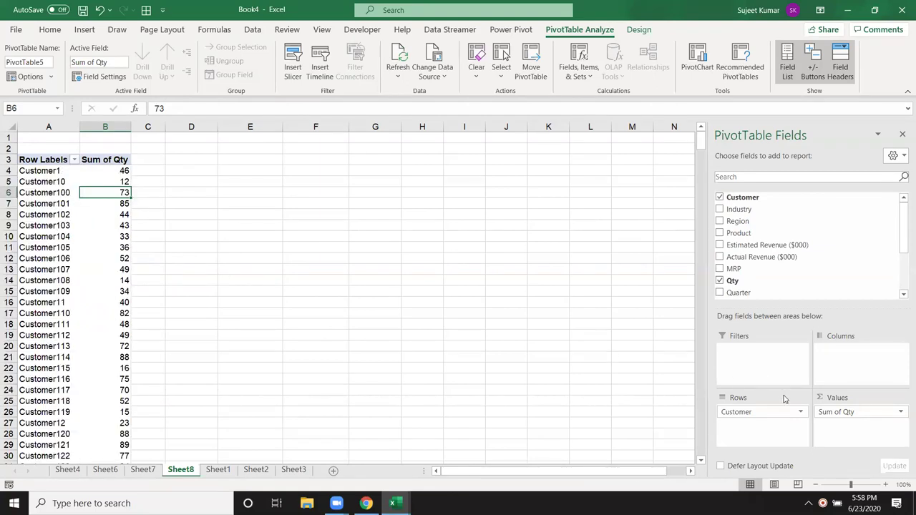
# - Swap Customer out for Region in the columns and Product in the rows
pyautogui.moveTo(771, 411)
pyautogui.mouseDown()
pyautogui.moveTo(826, 258)
pyautogui.moveTo(816, 249)
pyautogui.mouseUp()
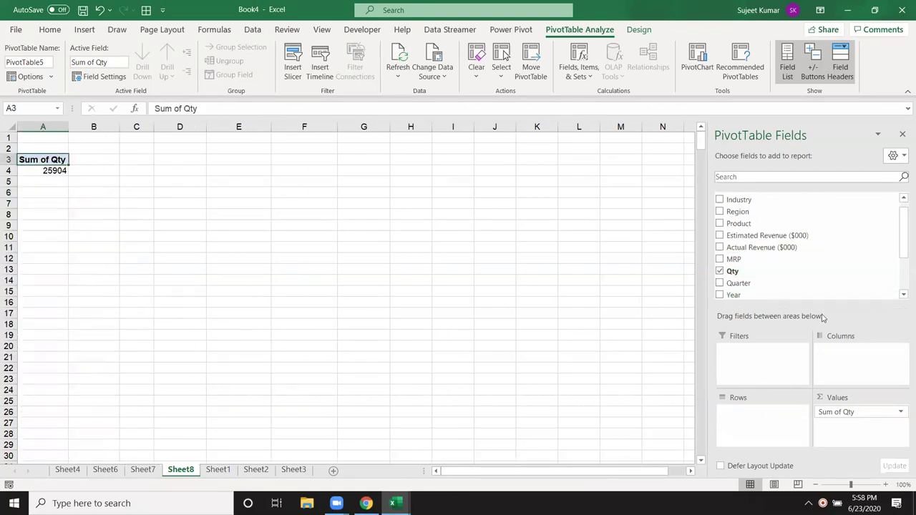
pyautogui.moveTo(741, 212); pyautogui.dragTo(855, 354)
pyautogui.moveTo(738, 223); pyautogui.dragTo(740, 423)
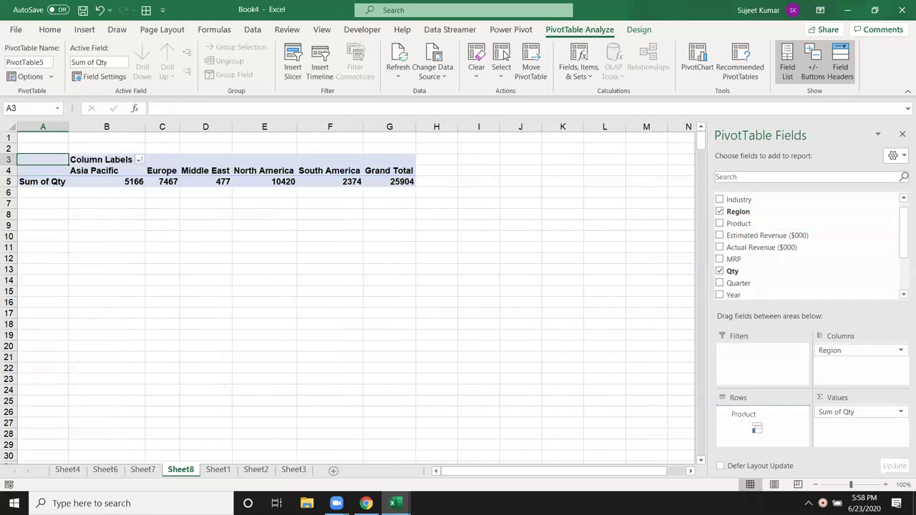
pyautogui.click(150, 159)
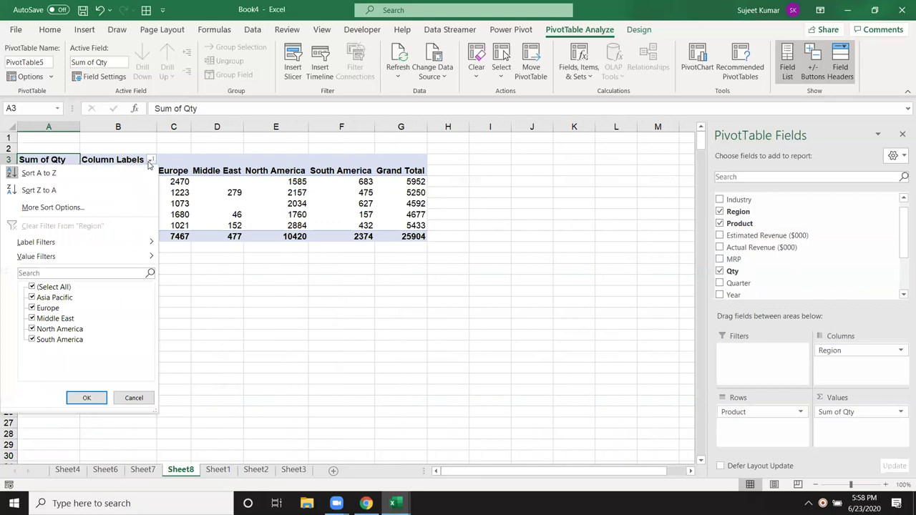
pyautogui.click(194, 171)
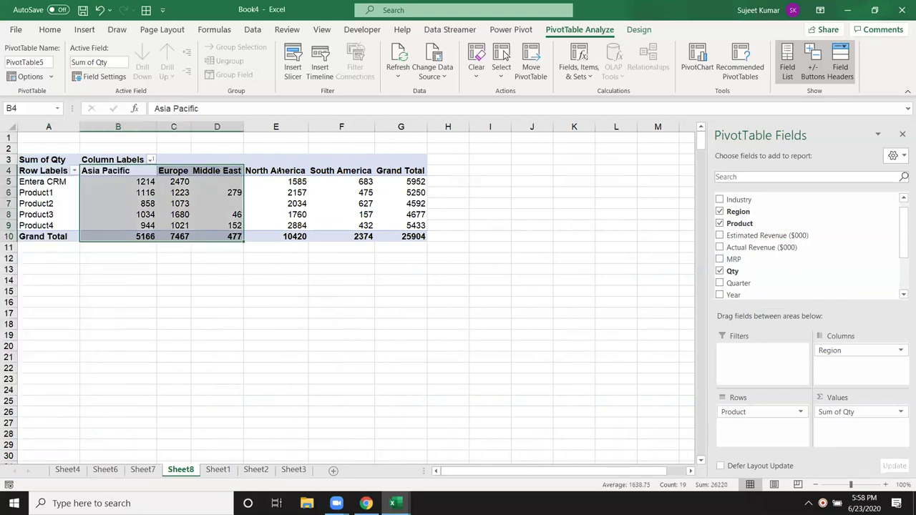
pyautogui.moveTo(126, 166); pyautogui.dragTo(369, 170)
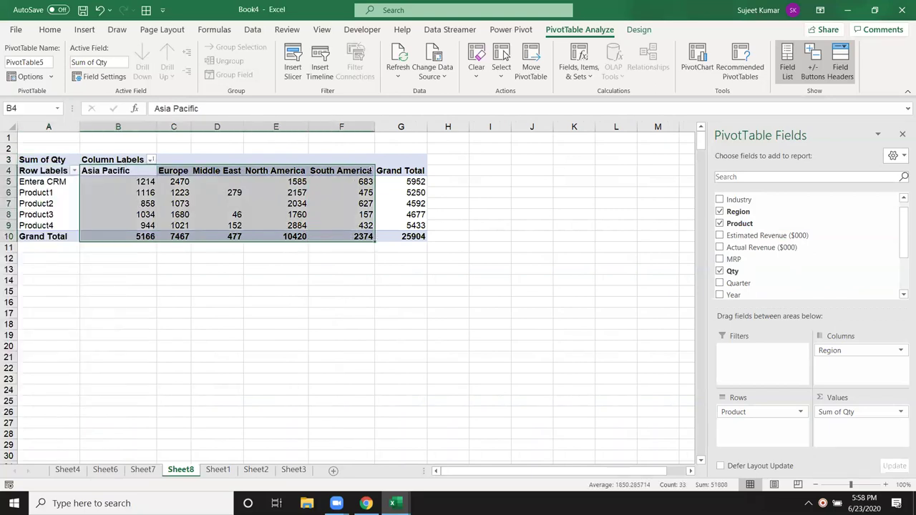
# - Check the region filter options and select the Entera CRM and Product1 figures
pyautogui.click(151, 160)
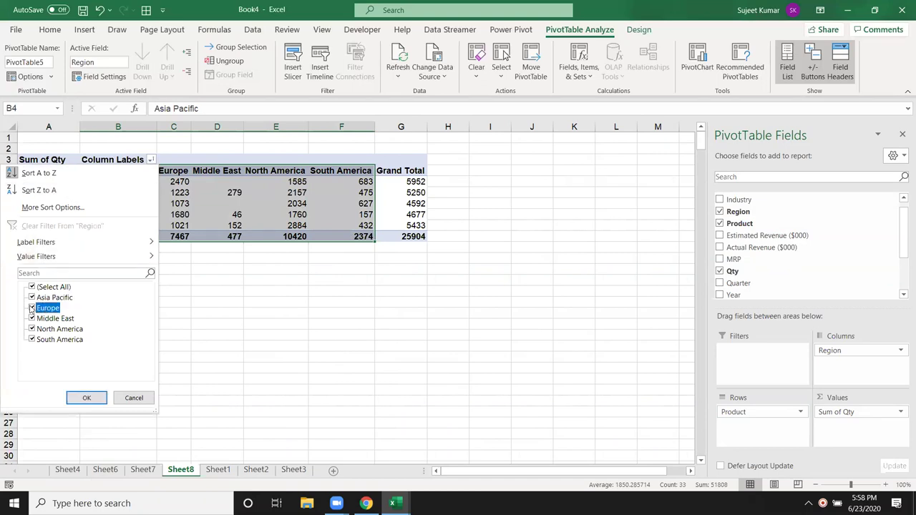
pyautogui.moveTo(65, 243)
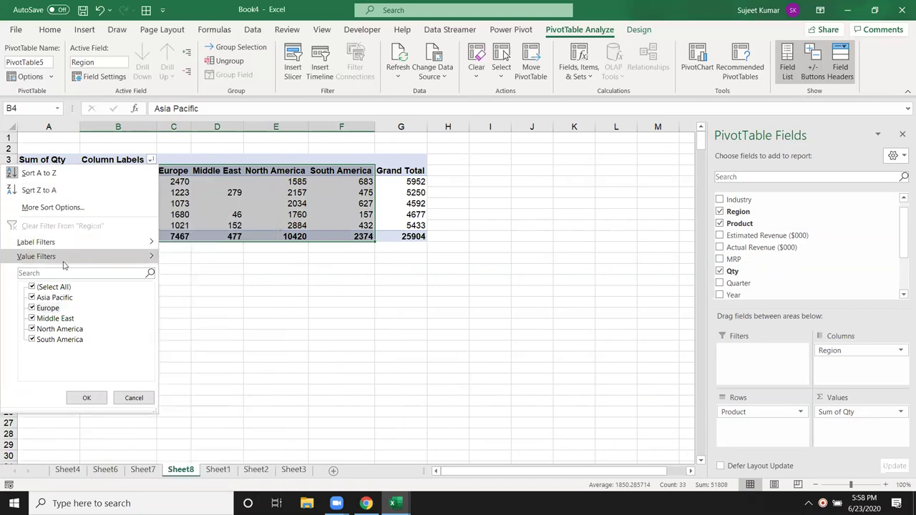
pyautogui.moveTo(63, 262)
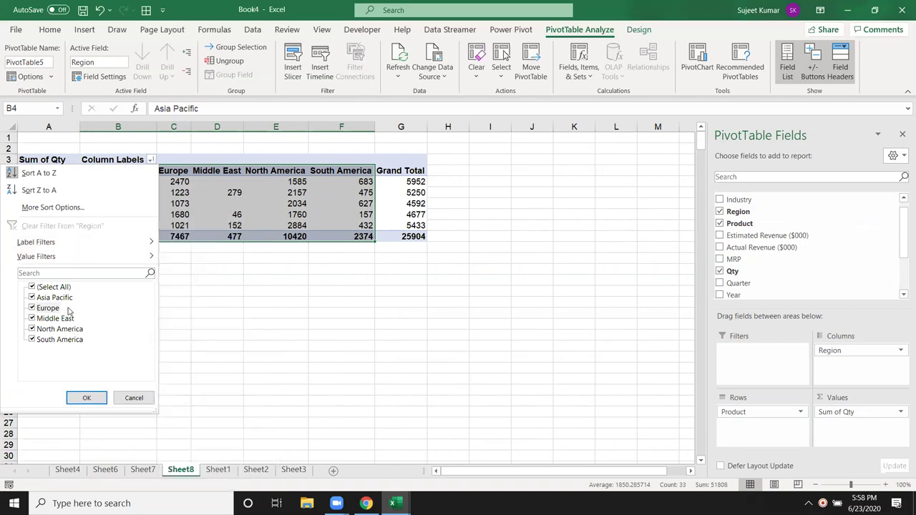
pyautogui.click(342, 198)
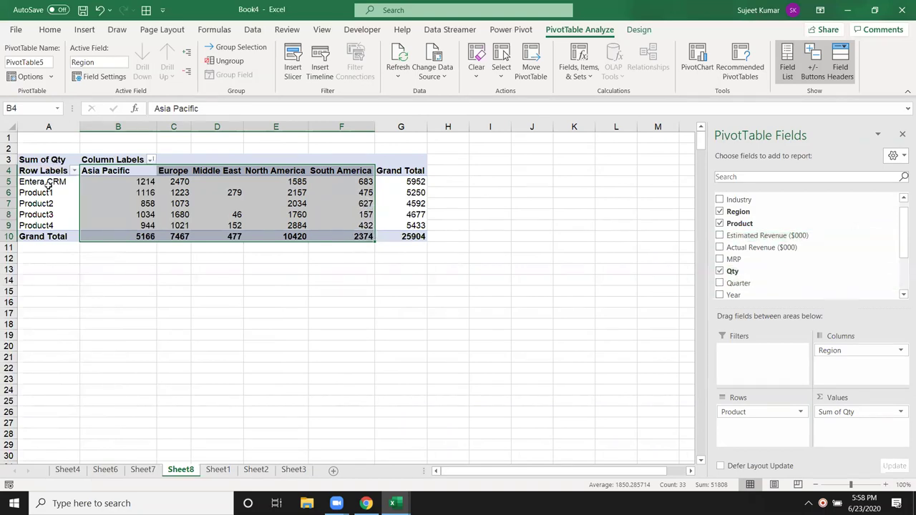
pyautogui.moveTo(44, 173); pyautogui.dragTo(43, 225)
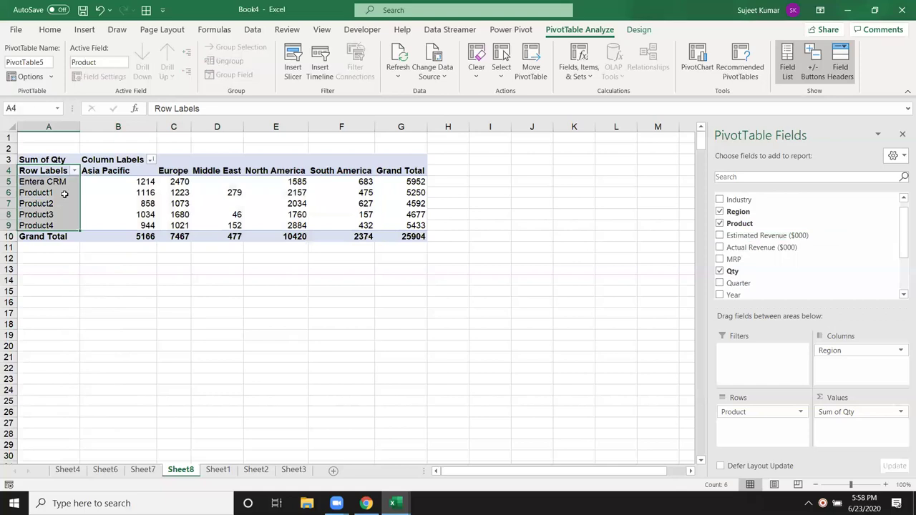
pyautogui.moveTo(86, 173); pyautogui.dragTo(394, 198)
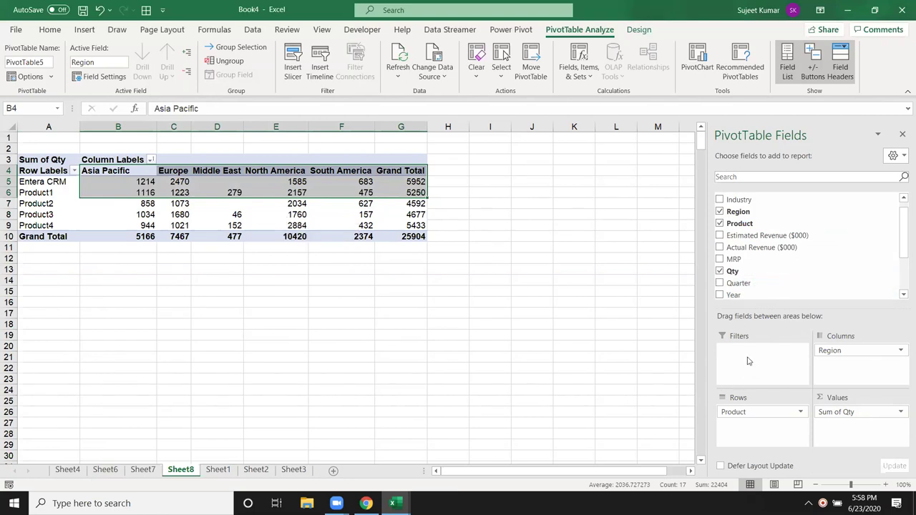
# - Add Quarter as a report filter and show only Q1 figures
pyautogui.moveTo(737, 284); pyautogui.dragTo(744, 366)
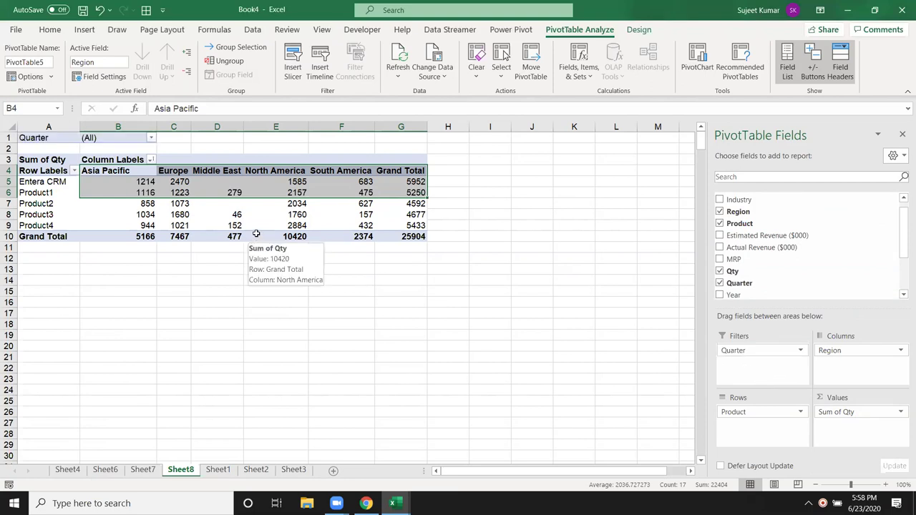
pyautogui.click(273, 214)
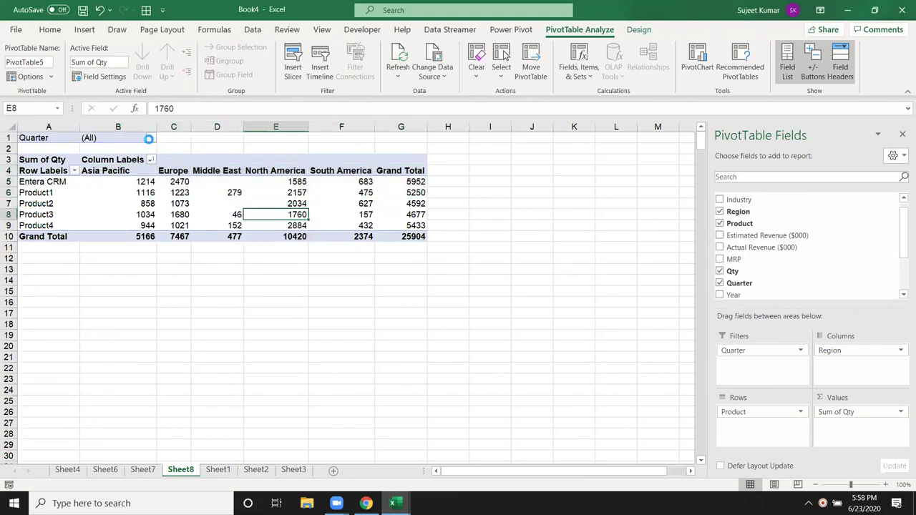
pyautogui.click(151, 138)
pyautogui.click(32, 176)
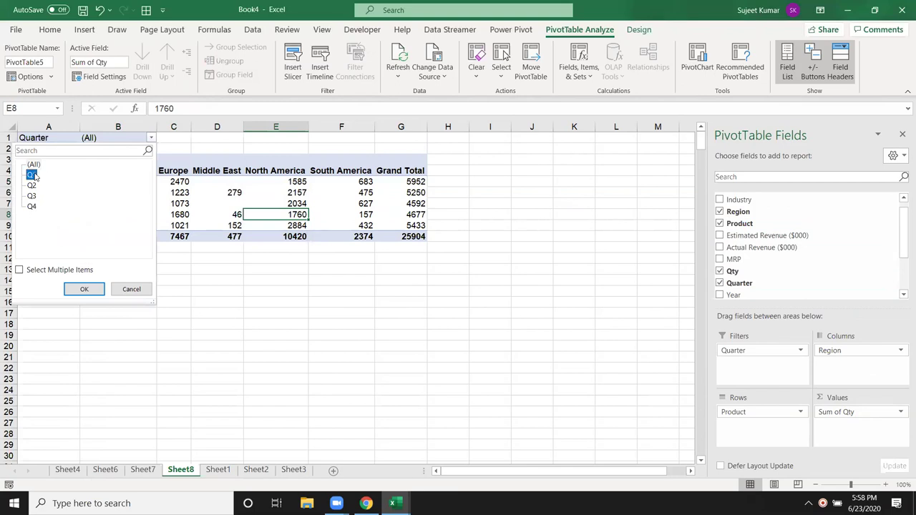
pyautogui.click(80, 290)
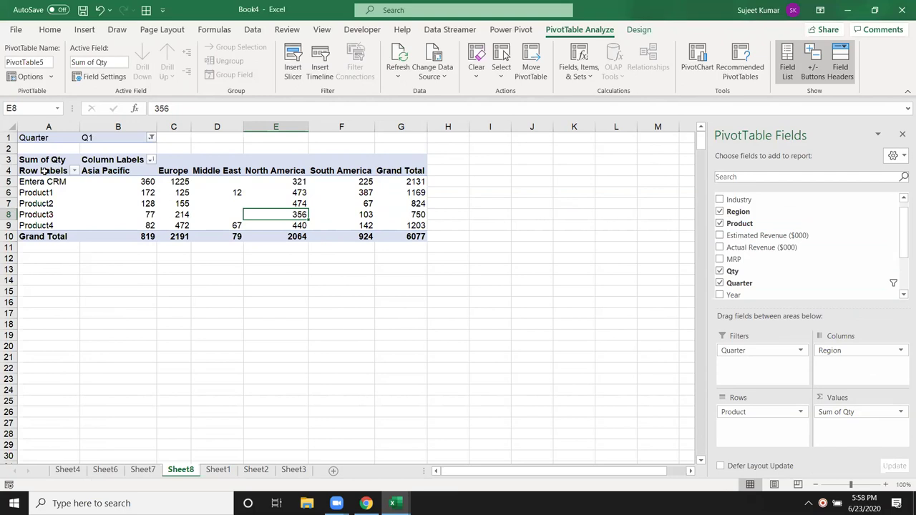
pyautogui.moveTo(43, 171); pyautogui.dragTo(402, 236)
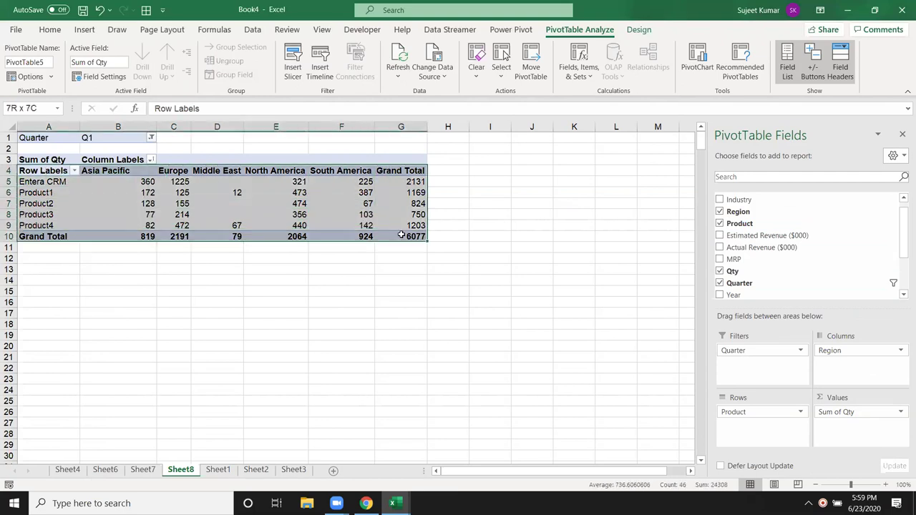
pyautogui.click(346, 207)
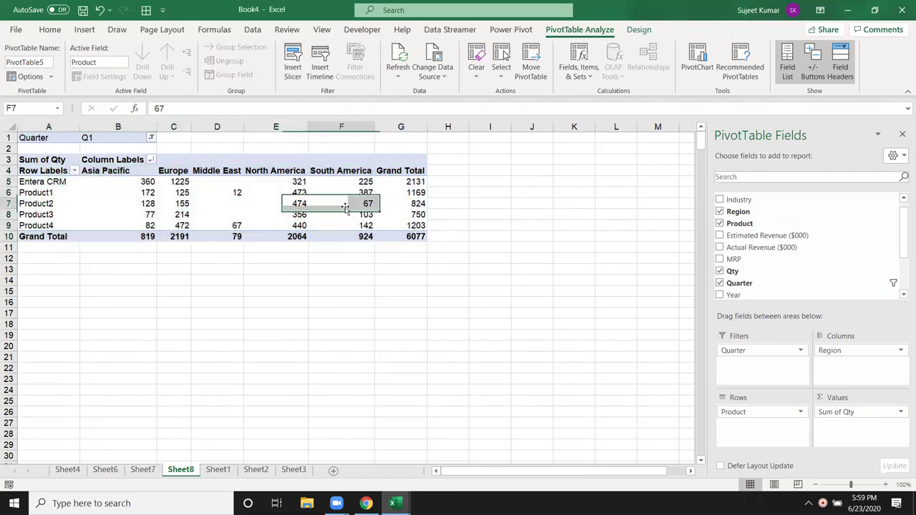
# - Switch the Quarter filter to Q2, then to Q3 (grand total 6325)
pyautogui.click(151, 138)
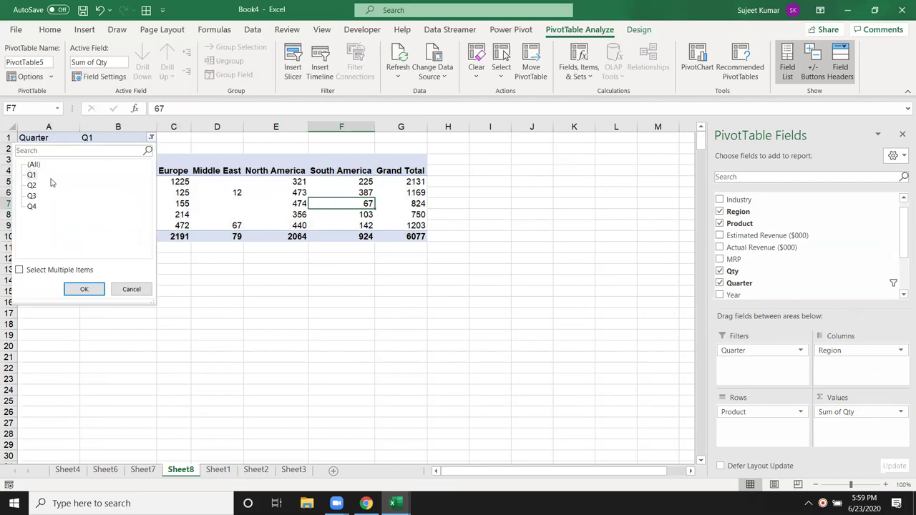
pyautogui.click(32, 186)
pyautogui.click(83, 288)
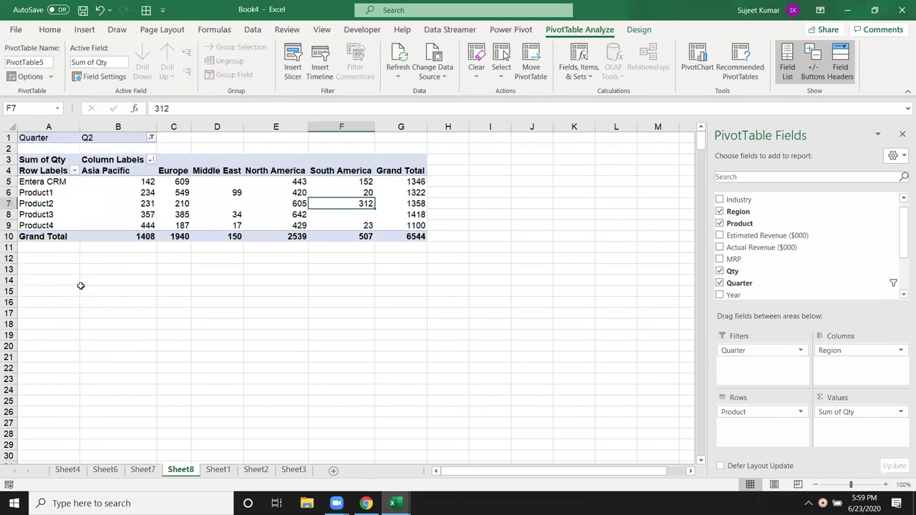
pyautogui.click(150, 137)
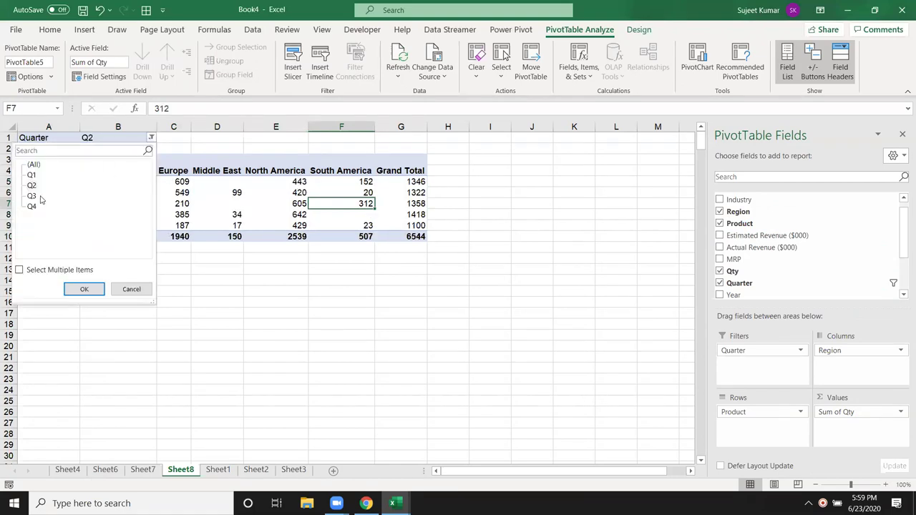
pyautogui.click(32, 196)
pyautogui.click(84, 288)
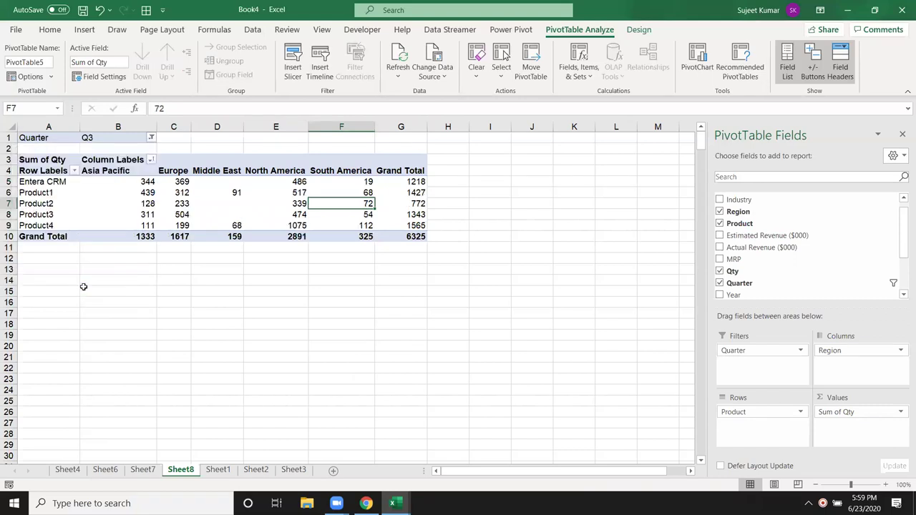
# - Add Year as a second report filter, try 2003 with Q2, then reset quarters to all
pyautogui.moveTo(776, 295)
pyautogui.mouseDown()
pyautogui.moveTo(756, 365)
pyautogui.moveTo(755, 354)
pyautogui.mouseUp()
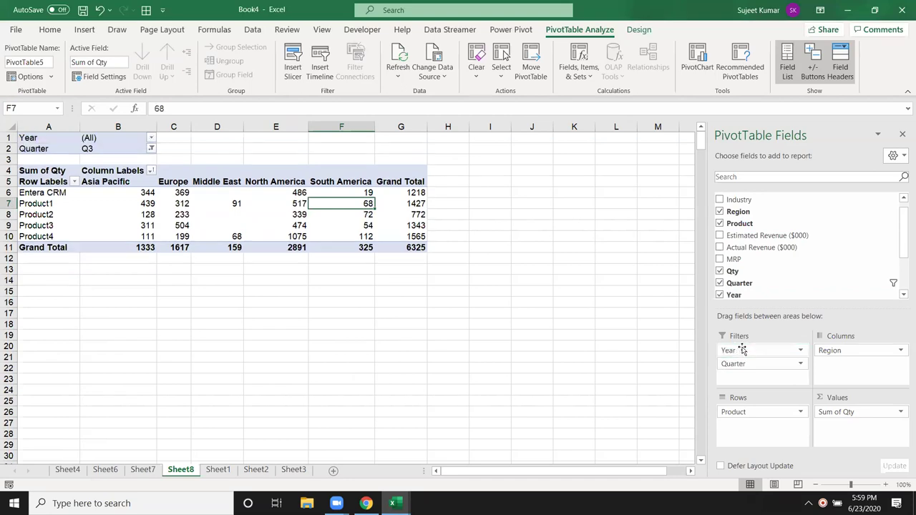
pyautogui.click(151, 148)
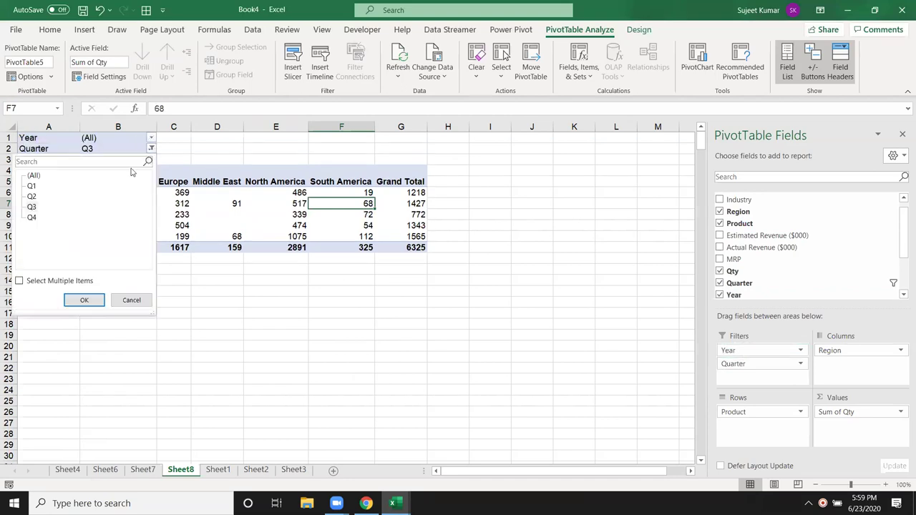
pyautogui.click(84, 300)
pyautogui.click(151, 137)
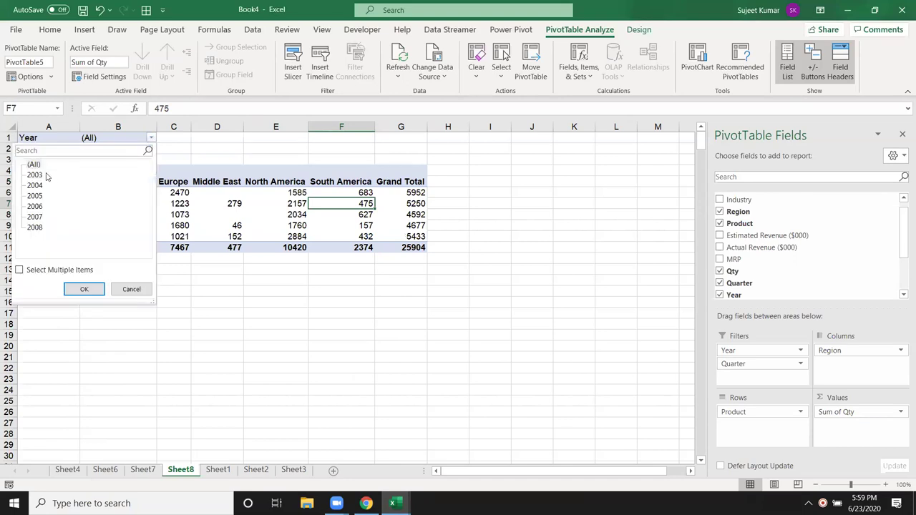
pyautogui.click(98, 290)
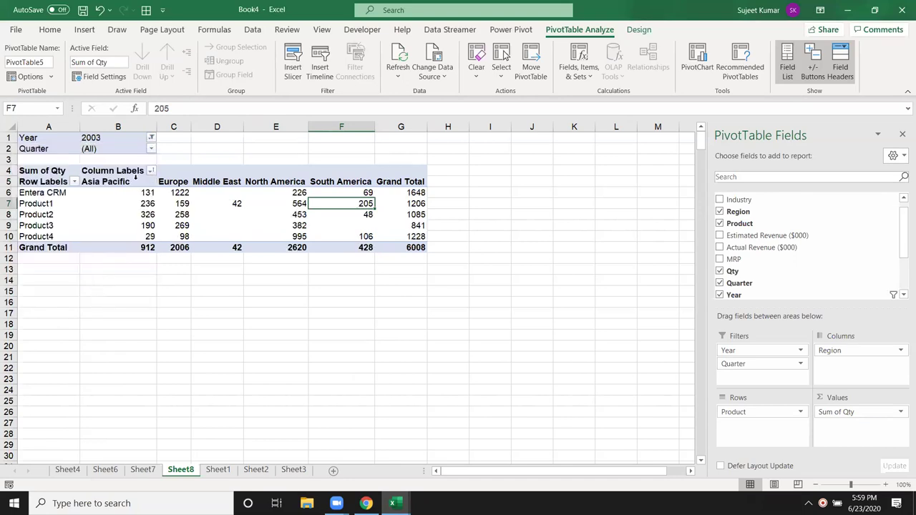
pyautogui.click(151, 149)
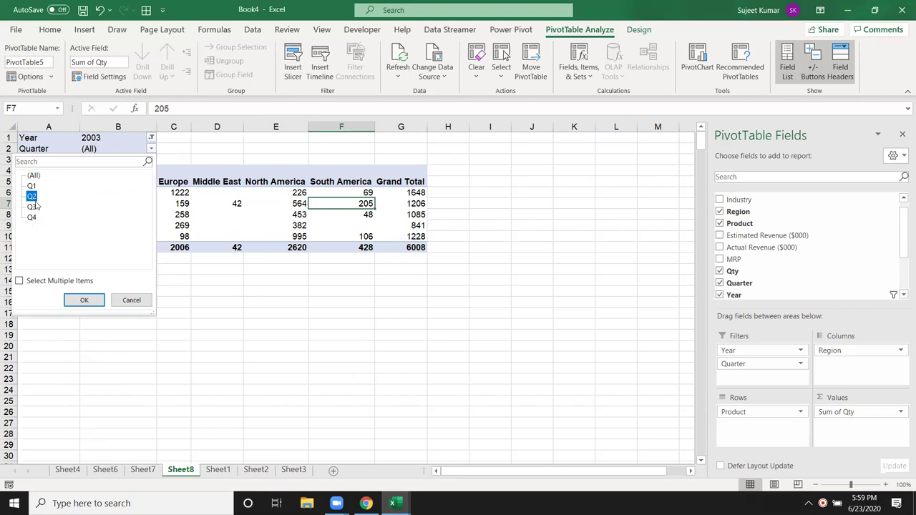
pyautogui.click(93, 302)
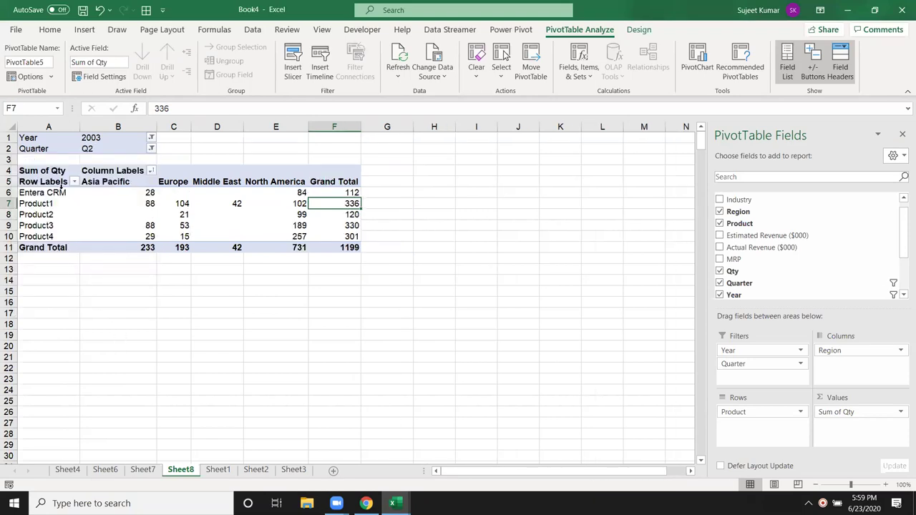
pyautogui.click(151, 148)
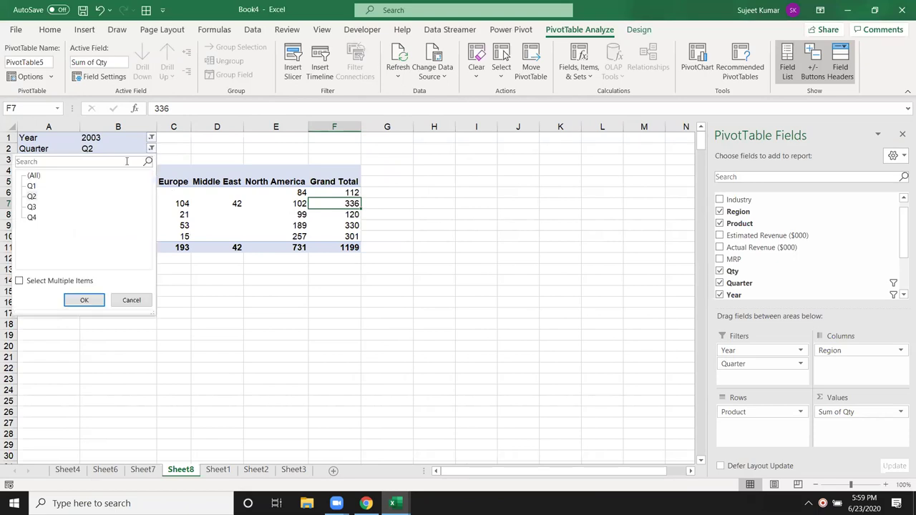
pyautogui.click(41, 181)
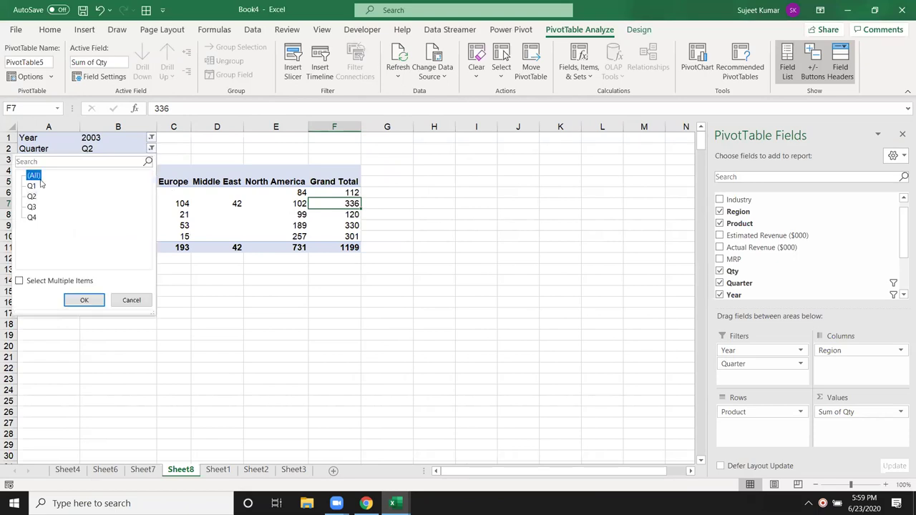
pyautogui.click(83, 299)
# - Filter the Year to multiple items: 2003, 2004 and 2008
pyautogui.click(151, 138)
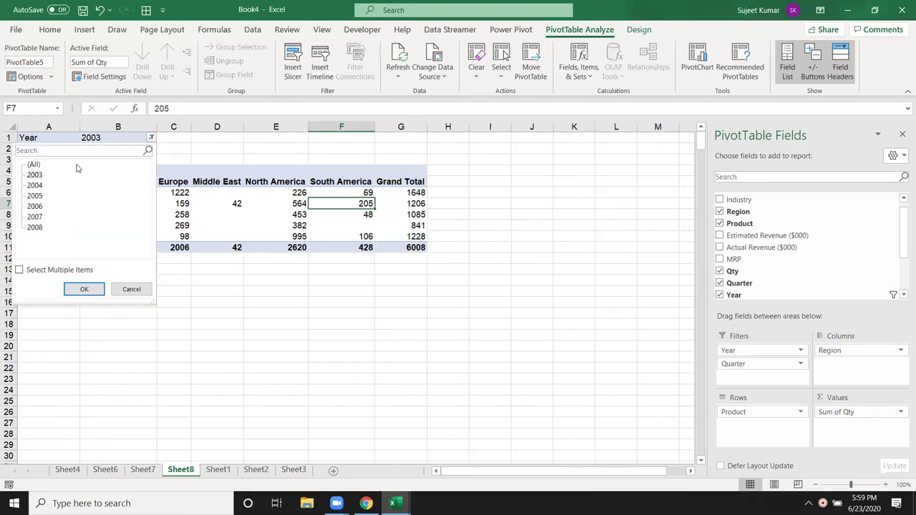
pyautogui.click(33, 166)
pyautogui.click(54, 272)
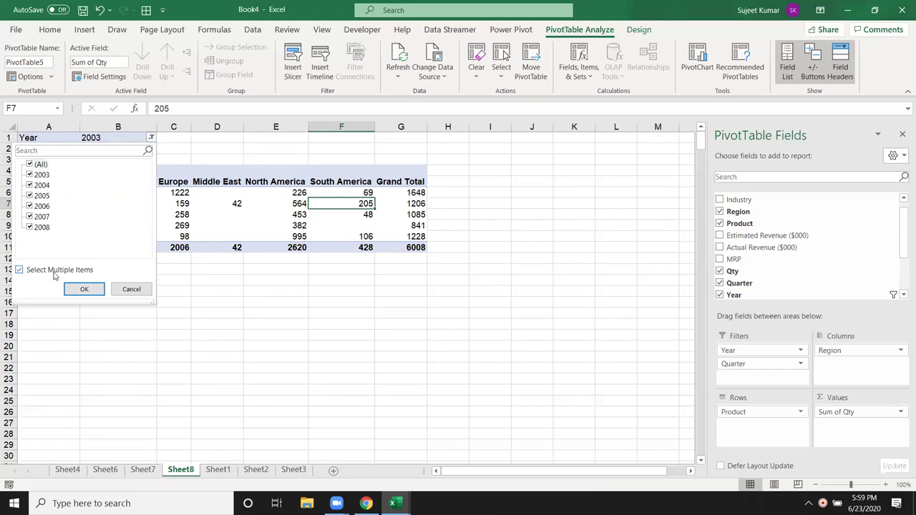
pyautogui.click(29, 165)
pyautogui.click(29, 174)
pyautogui.click(29, 184)
pyautogui.click(30, 227)
pyautogui.click(84, 289)
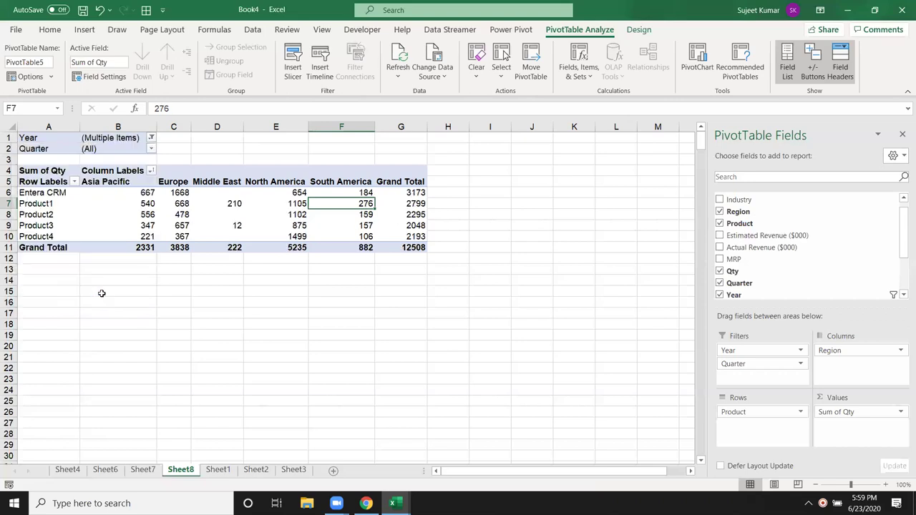
# - Reset the Year filter to (All), restoring the 25904 grand total
pyautogui.click(151, 149)
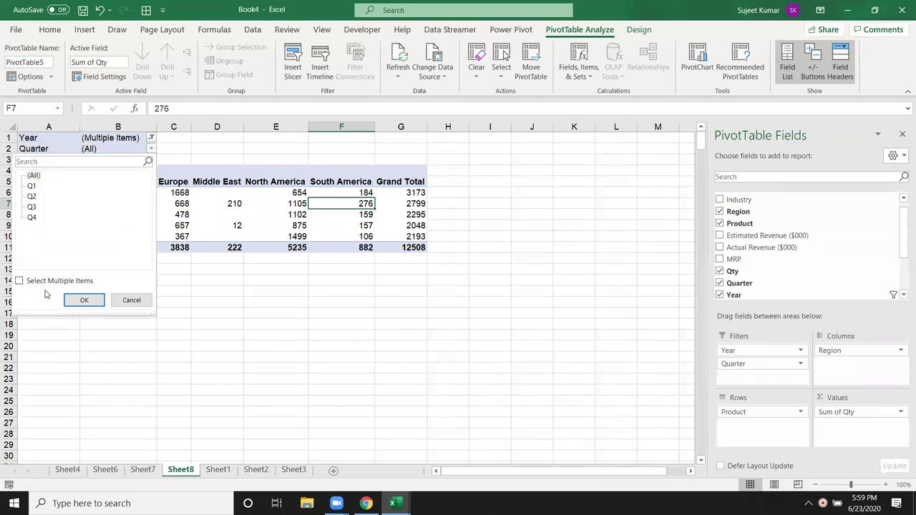
pyautogui.click(151, 137)
pyautogui.click(151, 138)
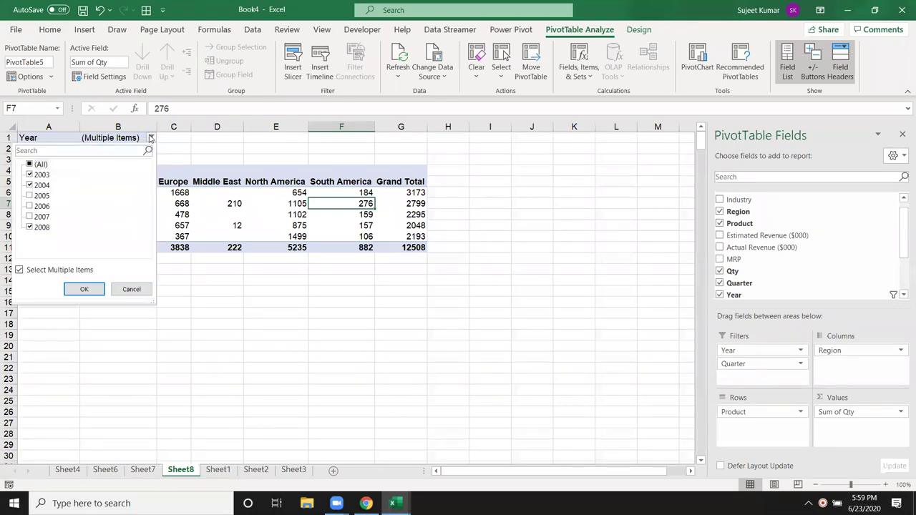
pyautogui.click(33, 164)
pyautogui.click(84, 289)
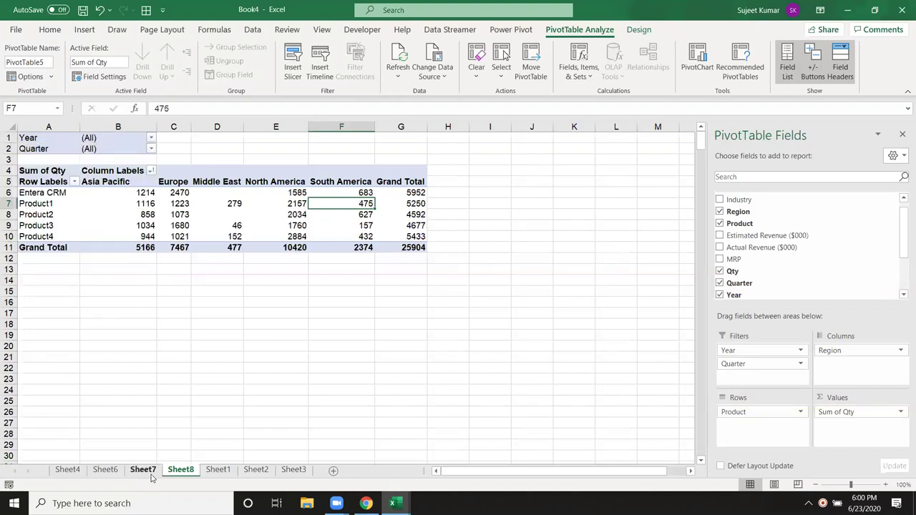
# - In PivotTable Options, make empty cells show 0
pyautogui.rightClick(199, 224)
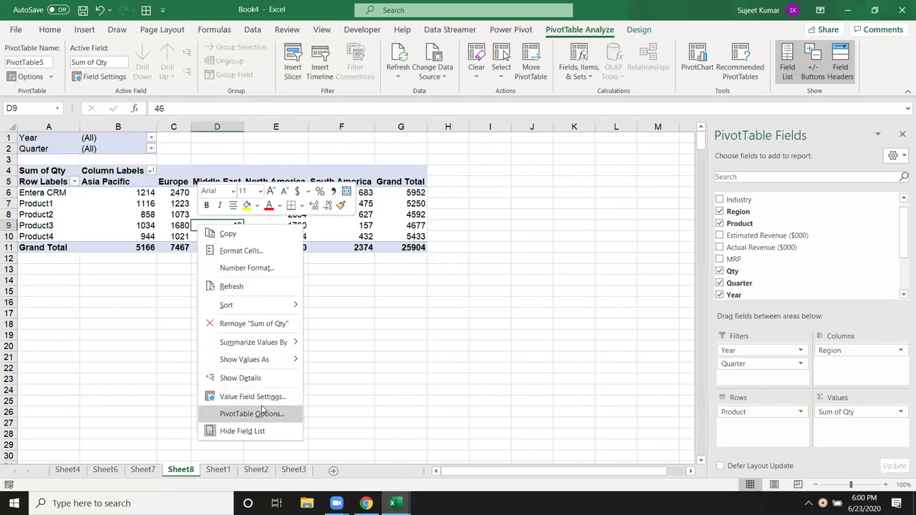
pyautogui.click(263, 415)
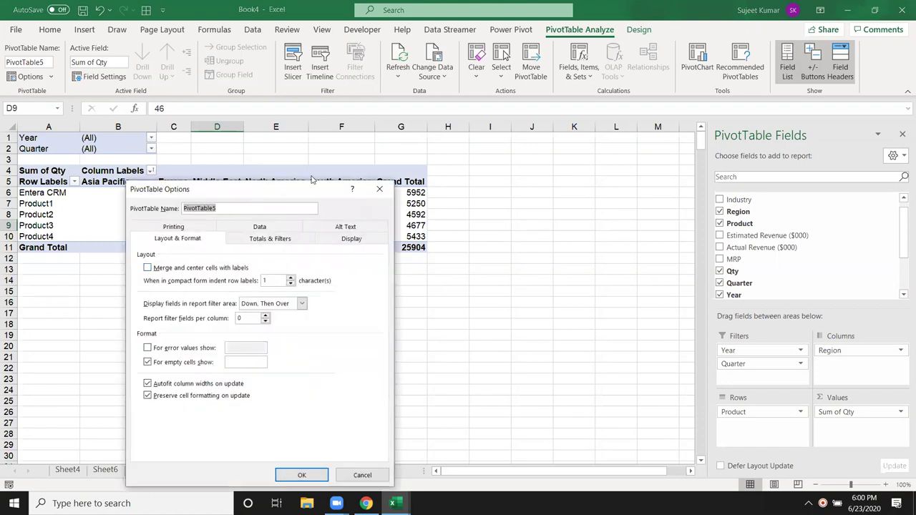
pyautogui.moveTo(291, 193); pyautogui.dragTo(602, 139)
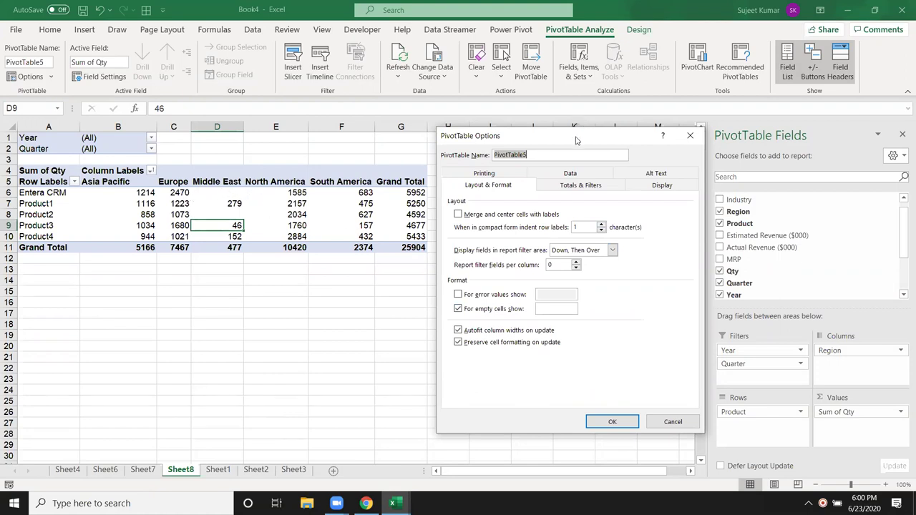
pyautogui.moveTo(577, 140); pyautogui.dragTo(482, 83)
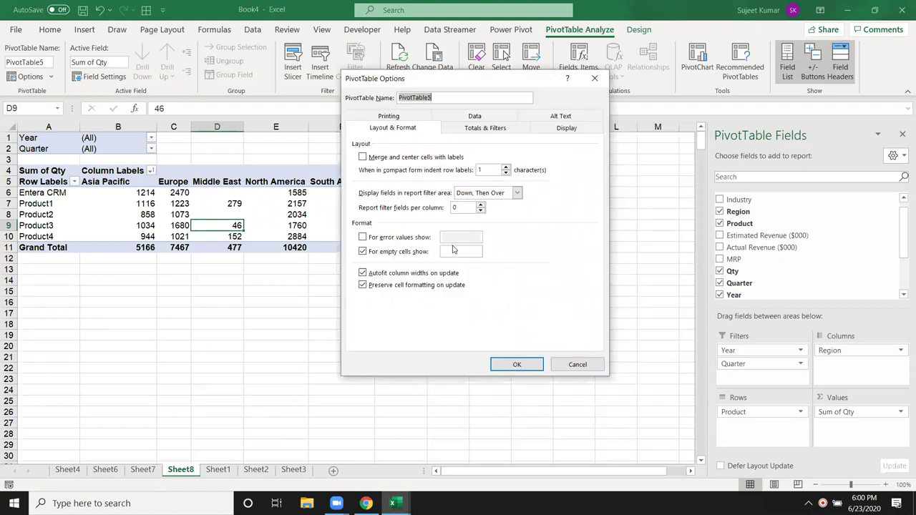
pyautogui.click(453, 252)
pyautogui.click(512, 362)
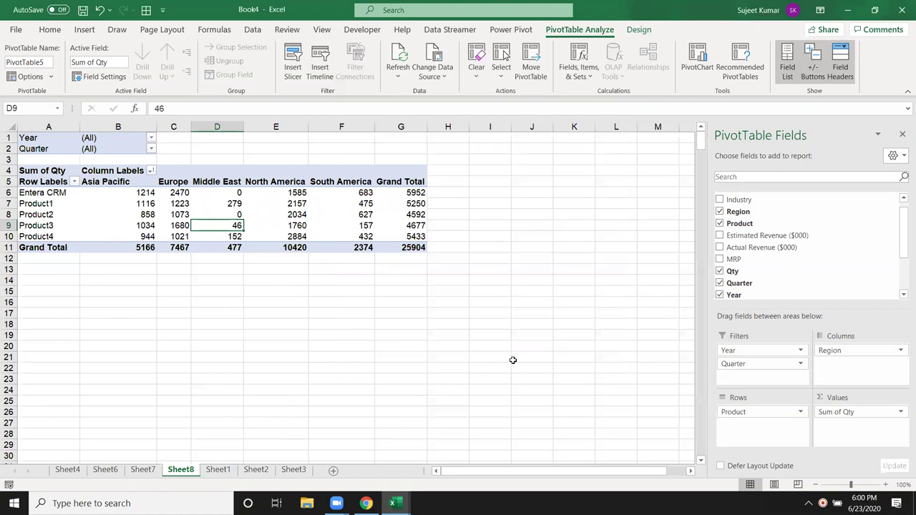
# - Turn off grand totals for both rows and columns in PivotTable Options
pyautogui.rightClick(349, 204)
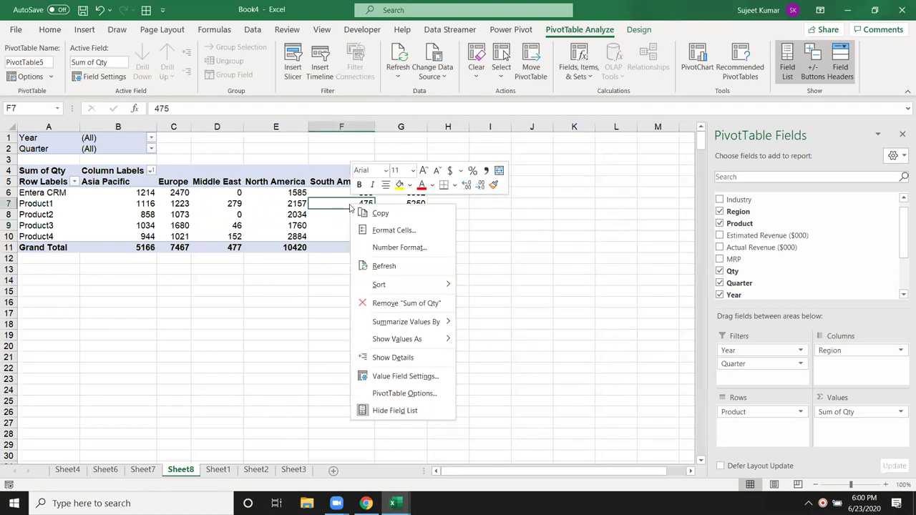
pyautogui.click(421, 400)
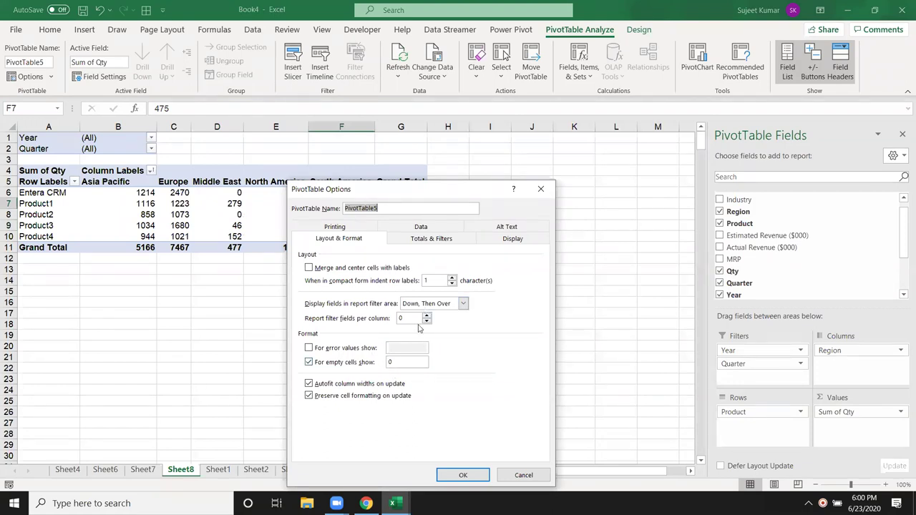
pyautogui.click(428, 241)
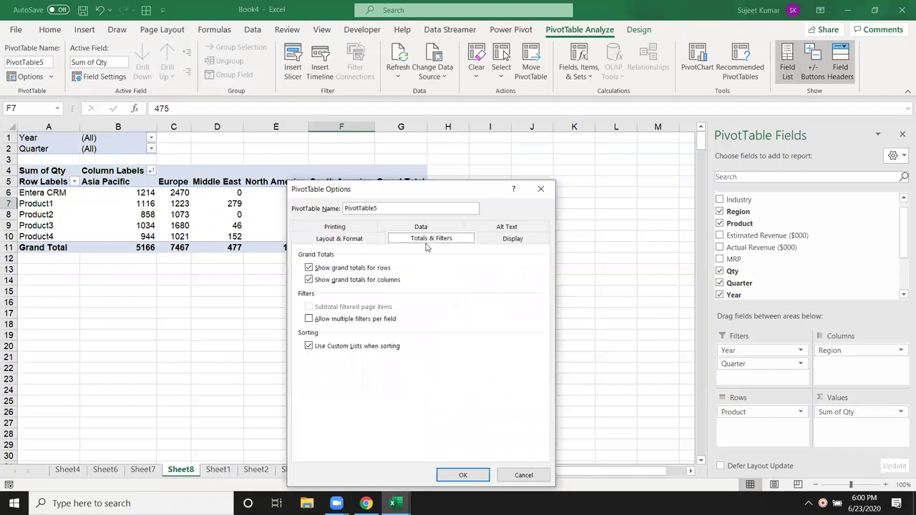
pyautogui.click(352, 271)
pyautogui.click(351, 282)
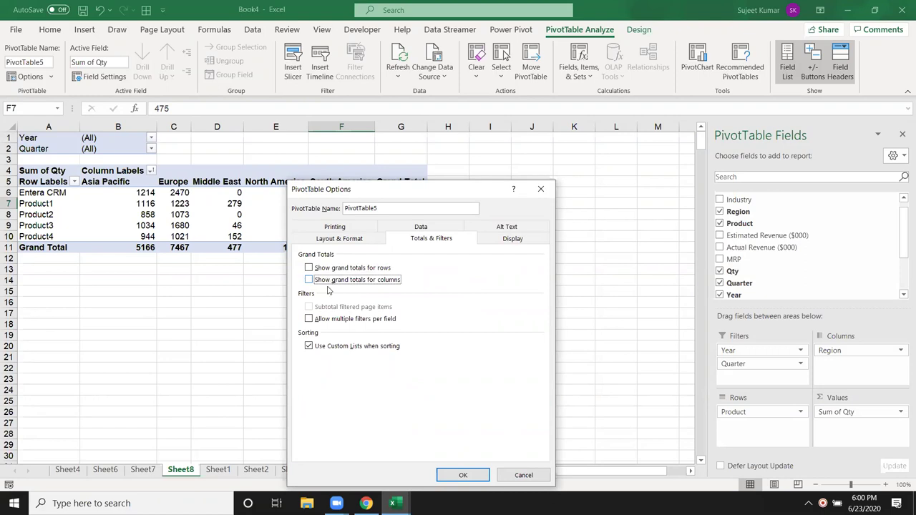
pyautogui.moveTo(371, 193); pyautogui.dragTo(541, 159)
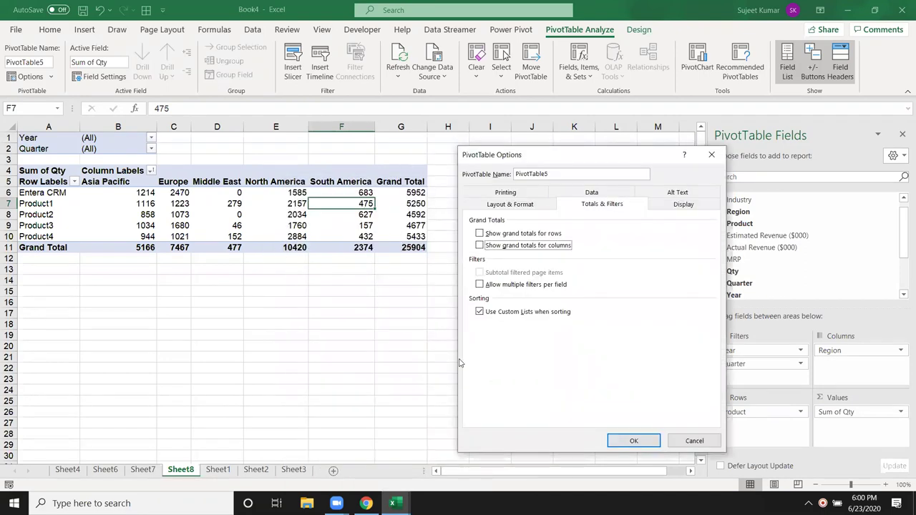
pyautogui.click(621, 442)
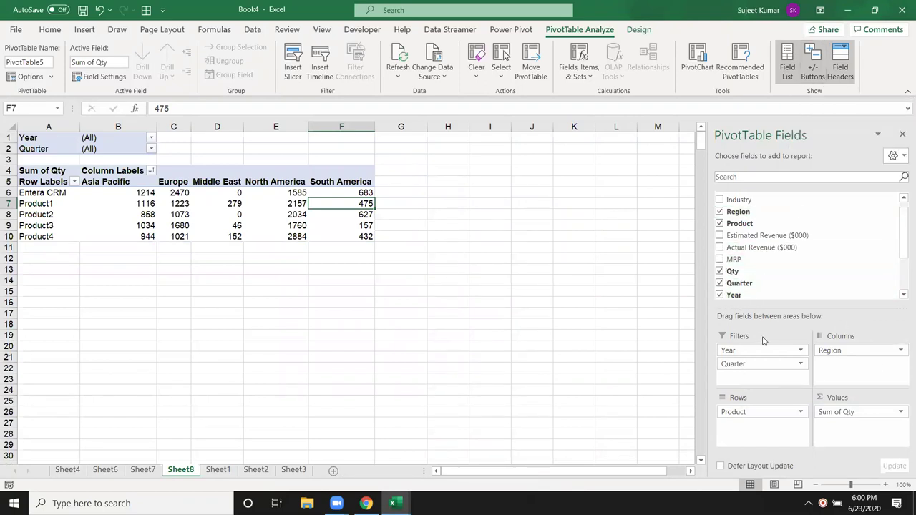
# - Add Industry beneath Product in the pivot rows, giving sub-rows like Entera CRM: Finance 37
pyautogui.scroll(1, 748, 295)
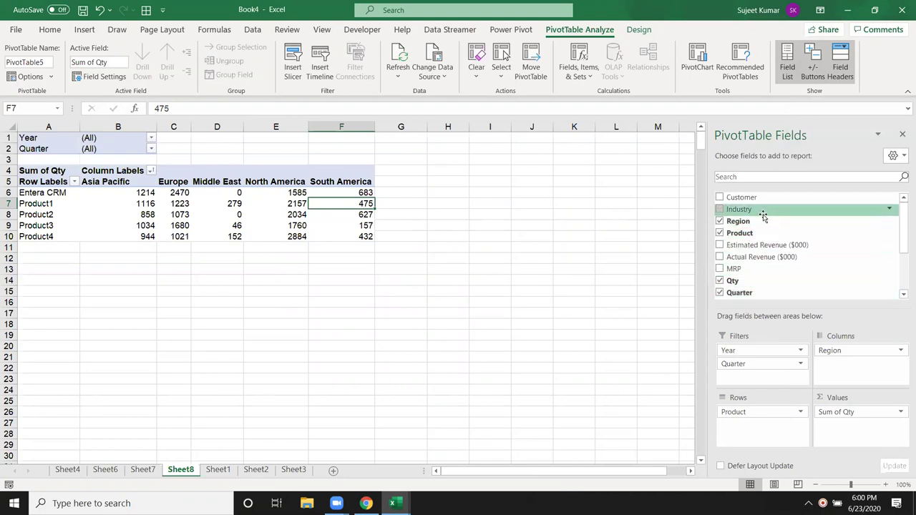
pyautogui.moveTo(739, 209); pyautogui.dragTo(746, 427)
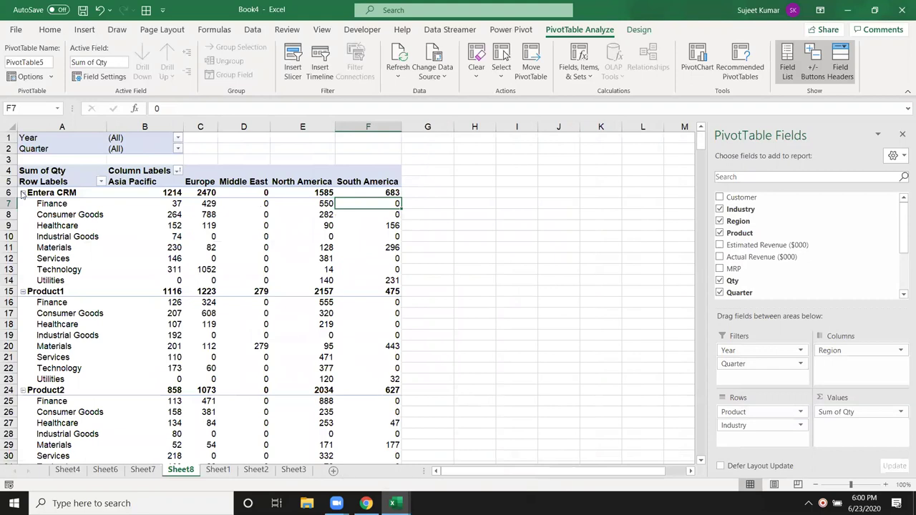
pyautogui.click(20, 195)
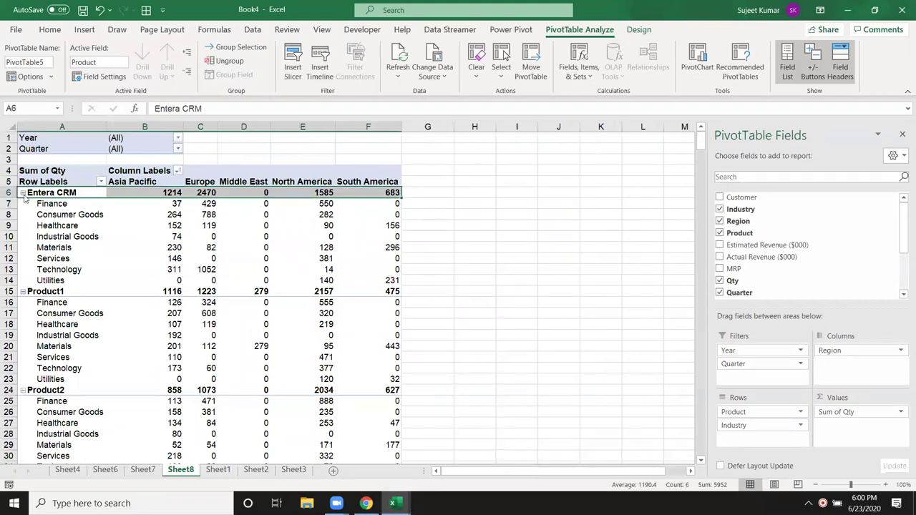
pyautogui.click(24, 197)
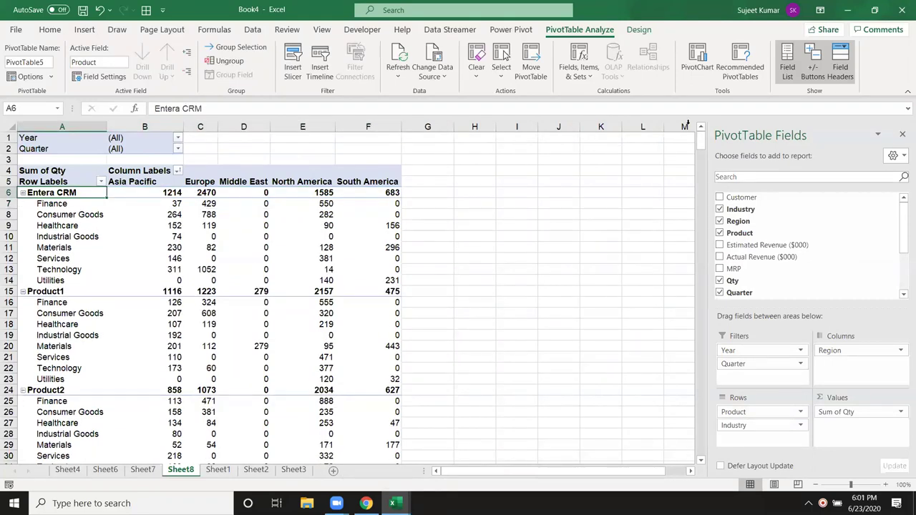
# - Hide the pivot's expand/collapse buttons and toggle the Row and Column Labels headers off and on
pyautogui.click(821, 76)
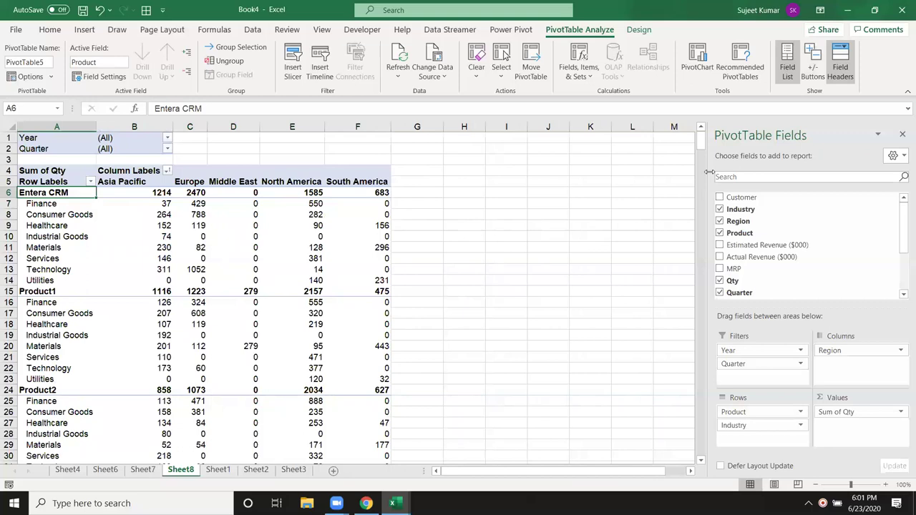
pyautogui.click(115, 174)
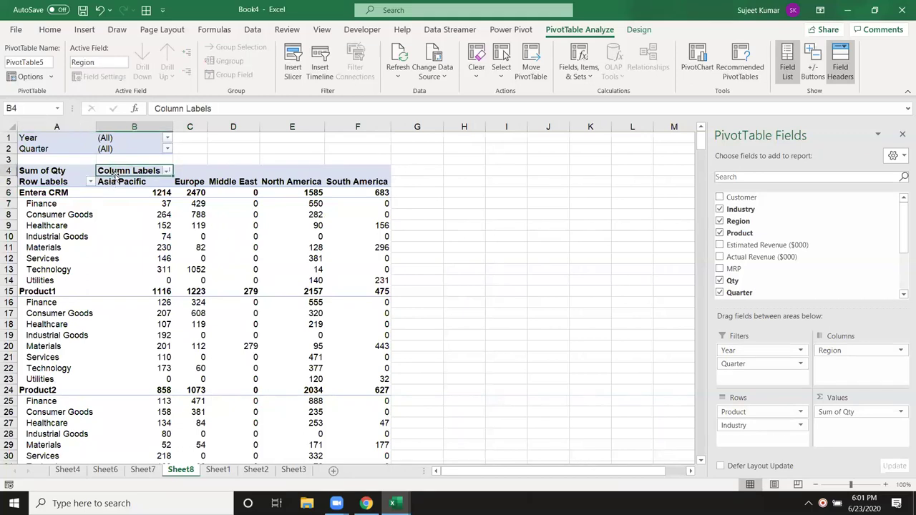
pyautogui.click(840, 71)
pyautogui.click(840, 82)
pyautogui.click(841, 83)
pyautogui.click(840, 83)
pyautogui.click(838, 83)
pyautogui.click(836, 84)
pyautogui.click(833, 84)
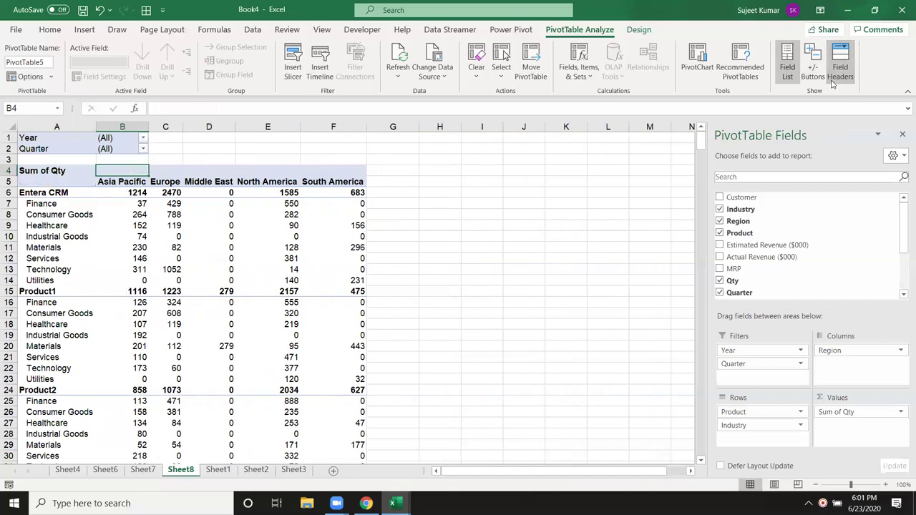
pyautogui.click(833, 84)
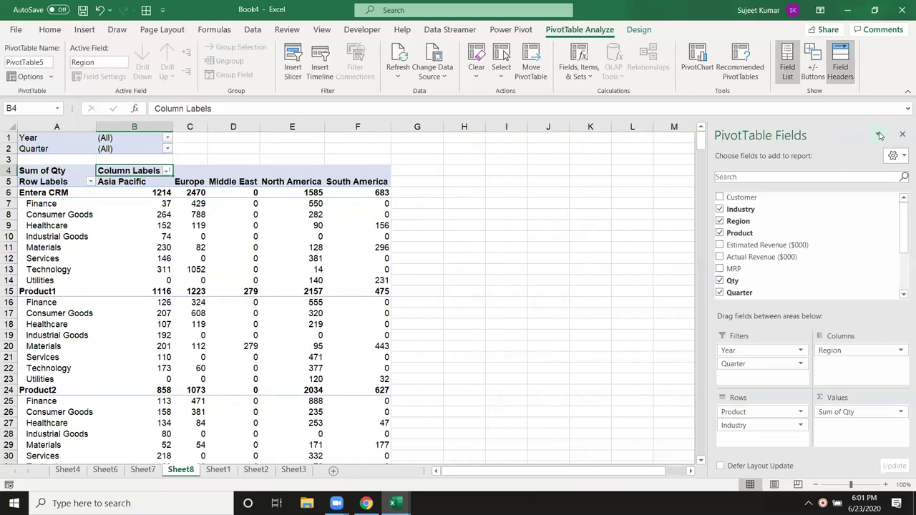
# - Close the PivotTable Fields pane, reopening it once from the pivot's context menu
pyautogui.click(463, 302)
pyautogui.click(277, 261)
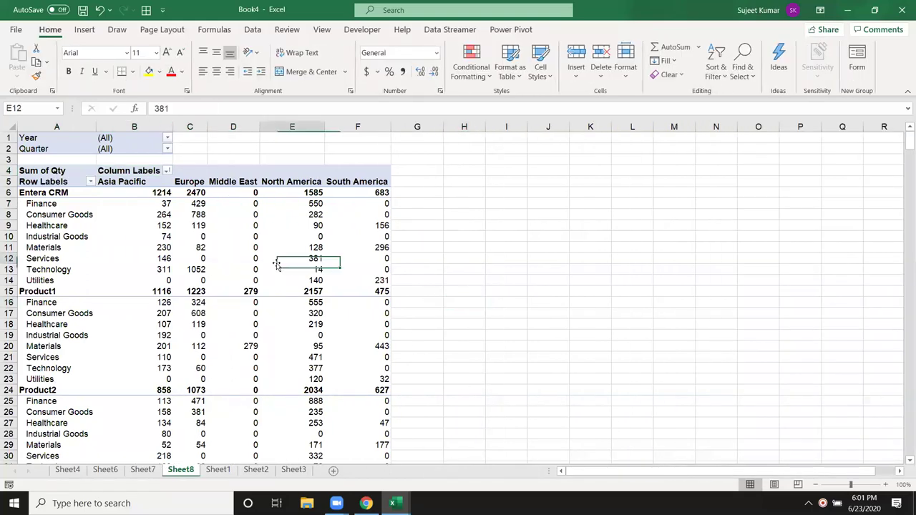
pyautogui.click(466, 283)
pyautogui.click(361, 247)
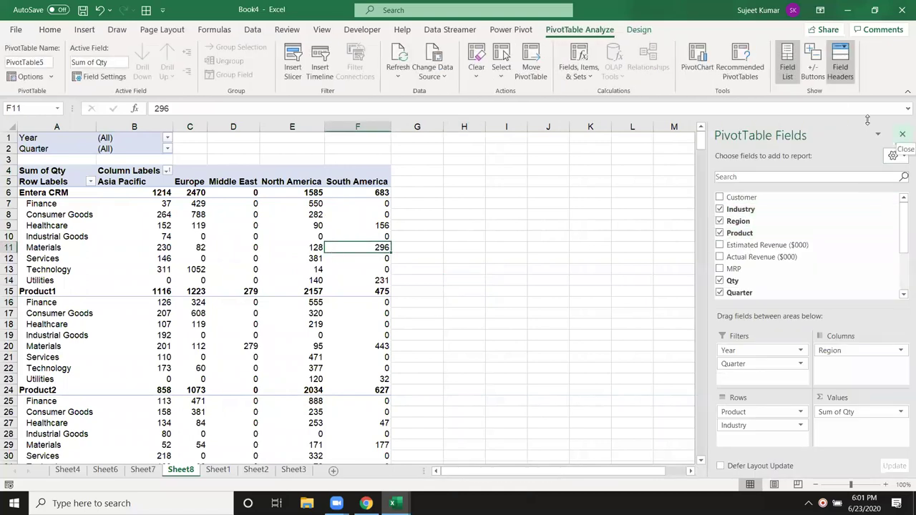
pyautogui.click(902, 133)
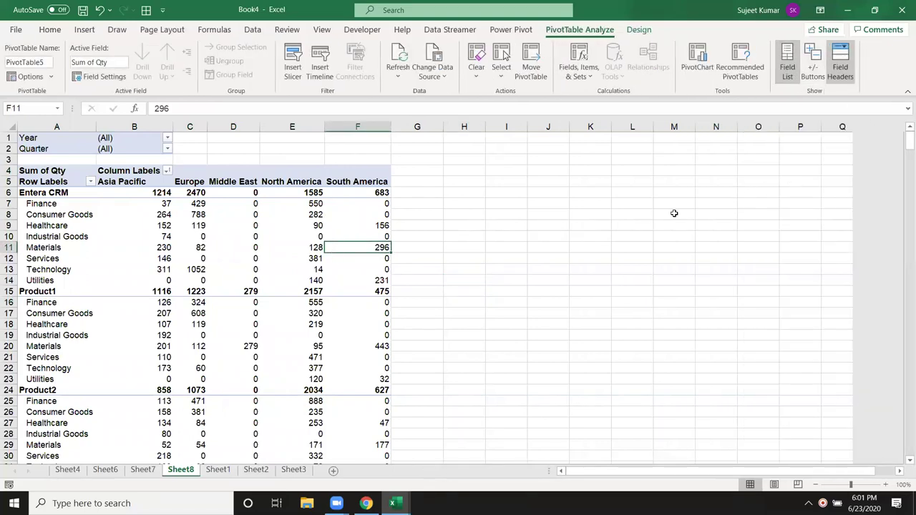
pyautogui.click(573, 259)
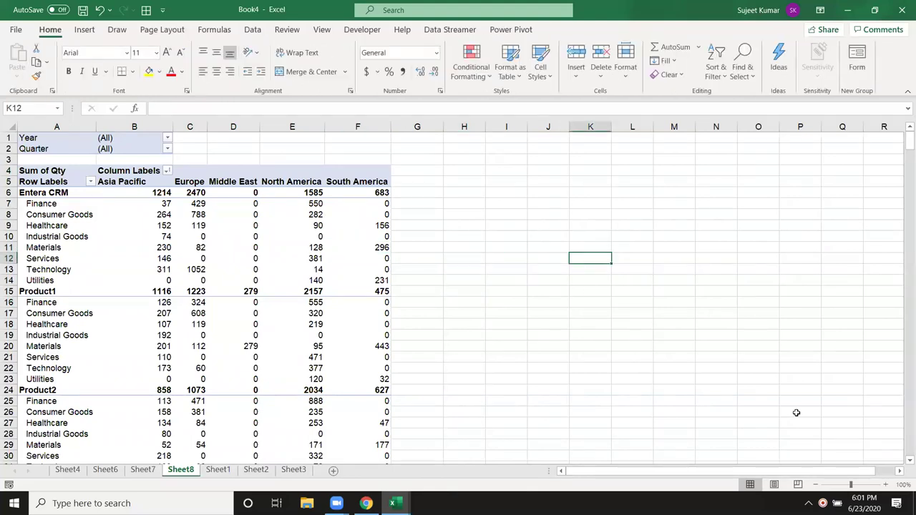
pyautogui.click(250, 243)
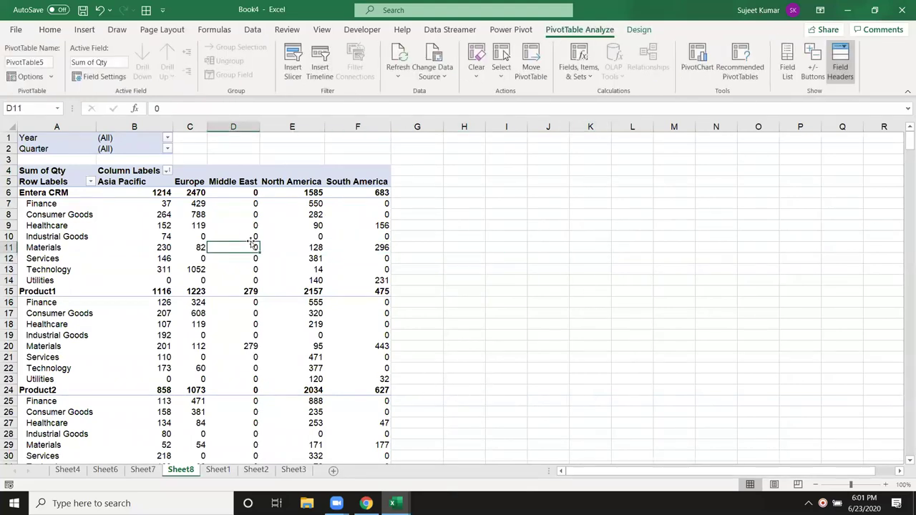
pyautogui.click(787, 72)
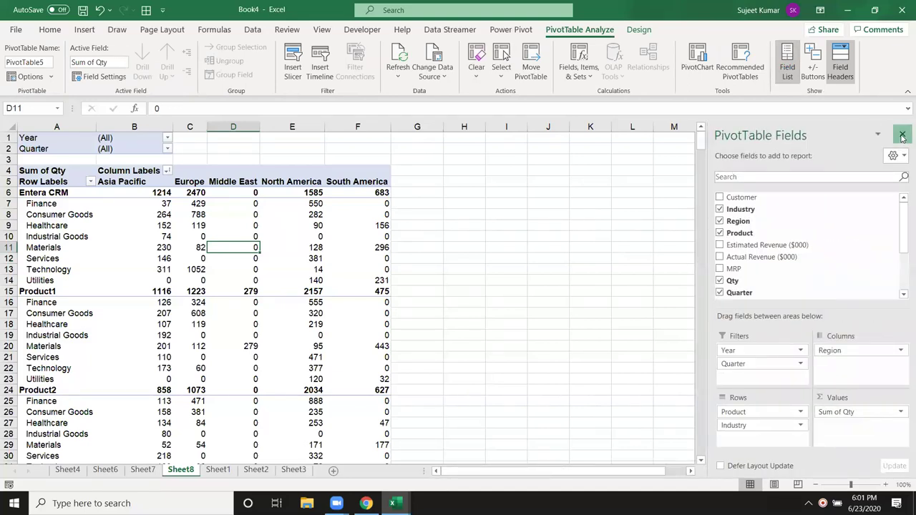
pyautogui.click(902, 136)
pyautogui.rightClick(266, 237)
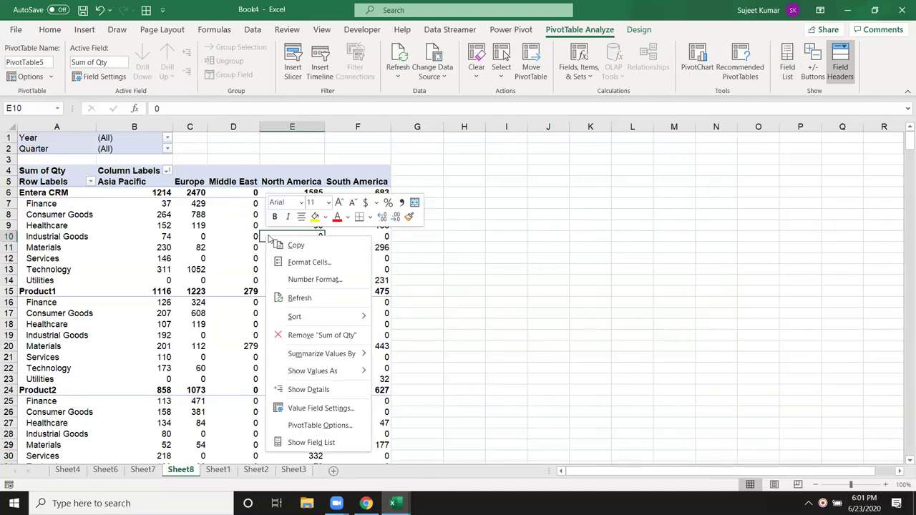
pyautogui.click(297, 443)
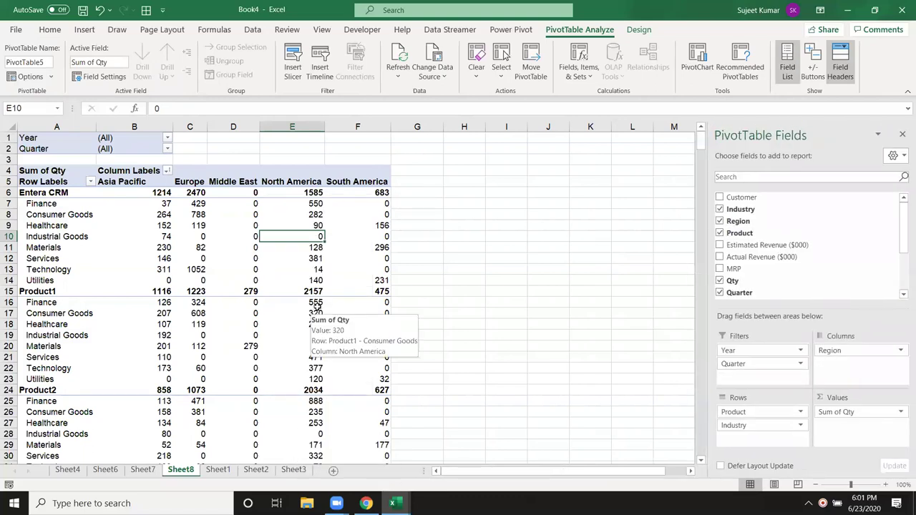
pyautogui.click(903, 136)
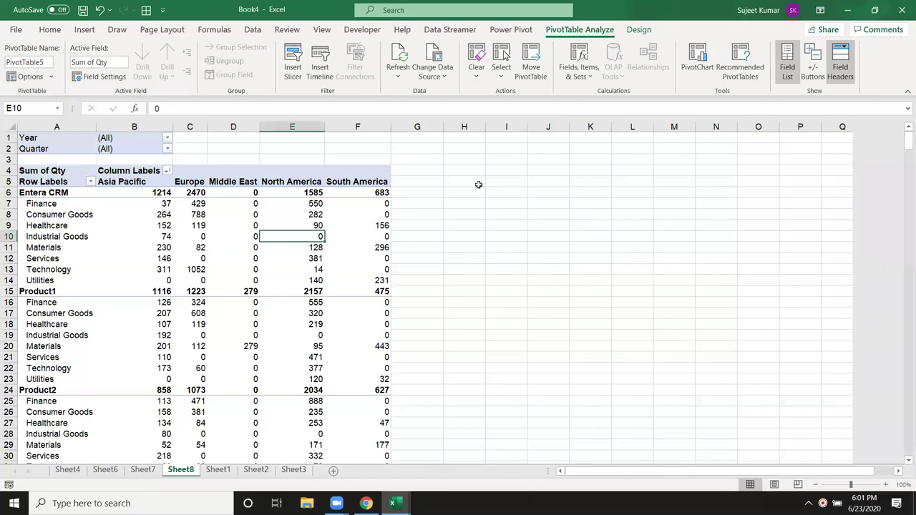
# - Leave the +/- buttons and Fields pane hidden, deselect the pivot, and return to Sheet1
pyautogui.click(807, 78)
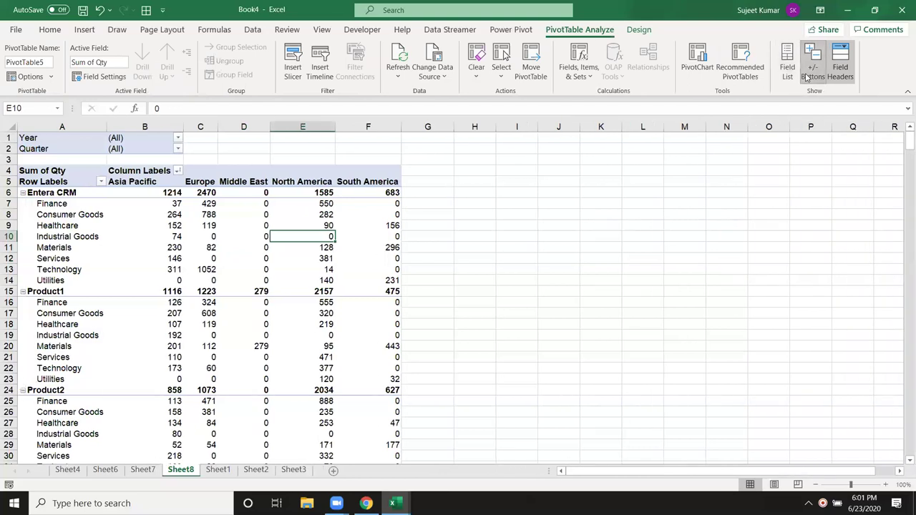
pyautogui.click(806, 77)
pyautogui.click(788, 72)
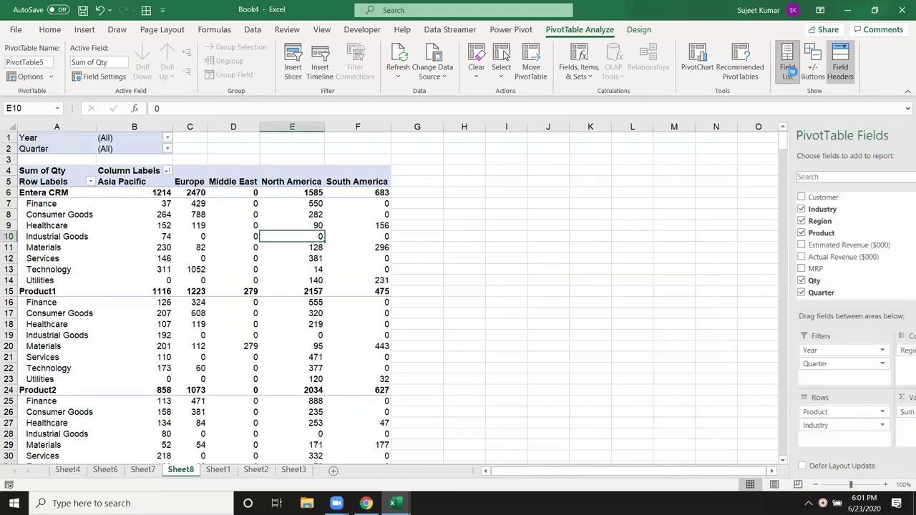
pyautogui.click(790, 72)
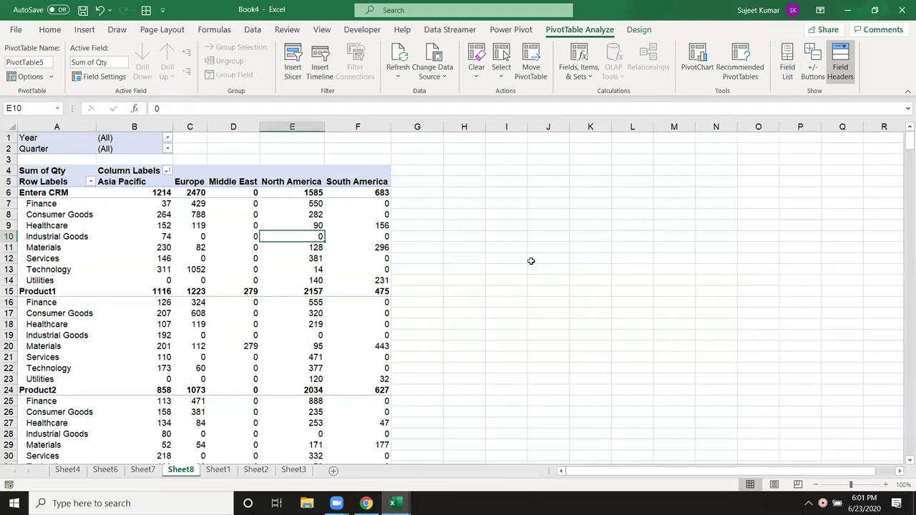
pyautogui.click(513, 268)
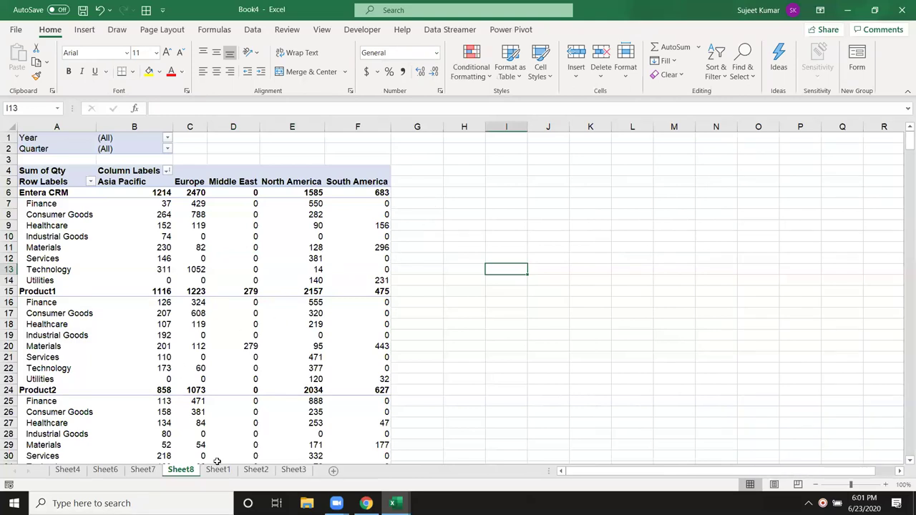
pyautogui.click(223, 470)
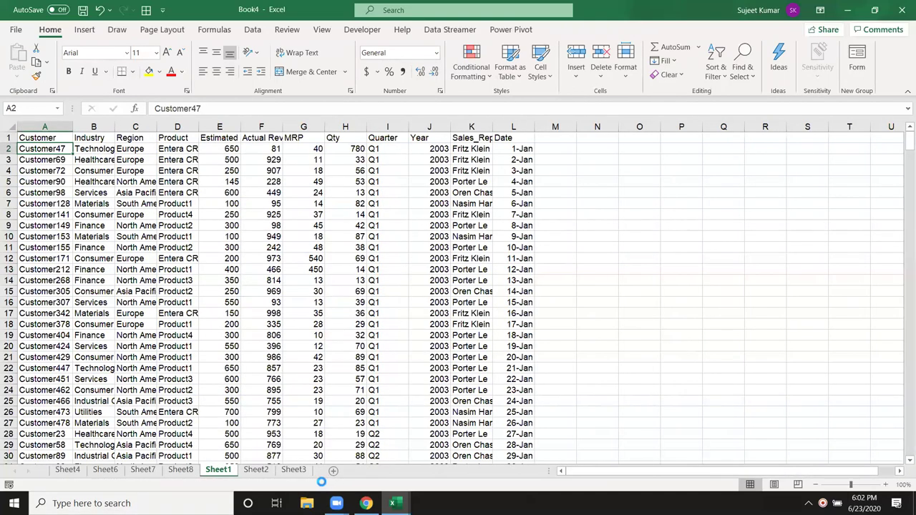
# - In a new workbook, enter the heading Date in A1 and 6/15 in A2
pyautogui.hotkey('ctrl', 'n')
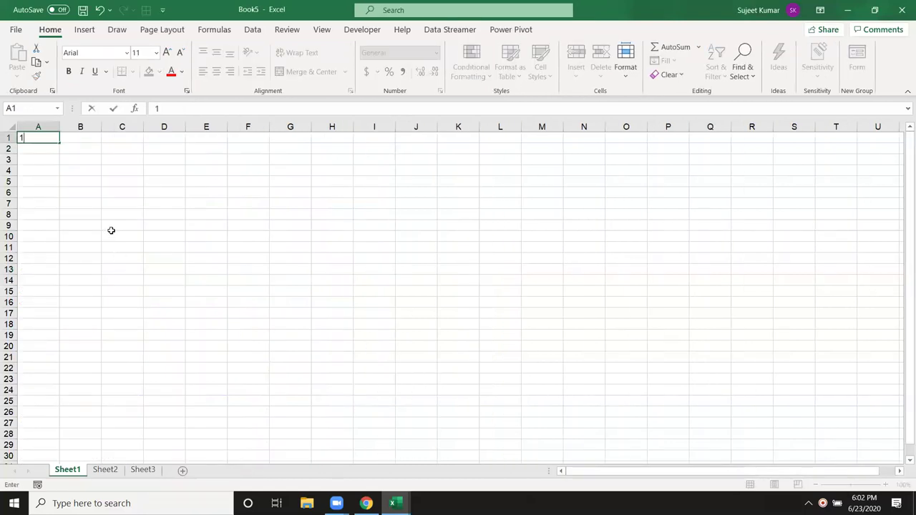
pyautogui.write('Date')
pyautogui.press('Return')
pyautogui.write('7/1')
pyautogui.press('BackSpace')
pyautogui.press('Escape')
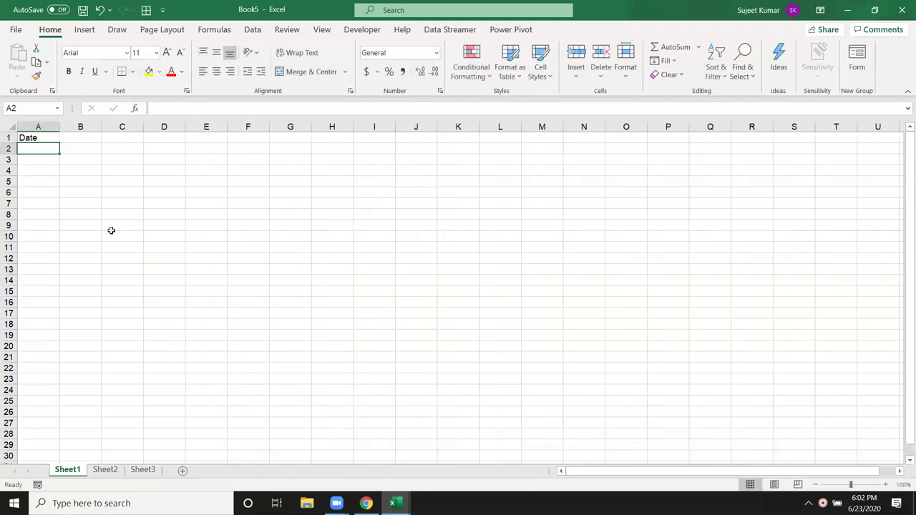
pyautogui.write('6/188')
pyautogui.press('BackSpace')
pyautogui.press('BackSpace')
pyautogui.write('5')
pyautogui.press('Return')
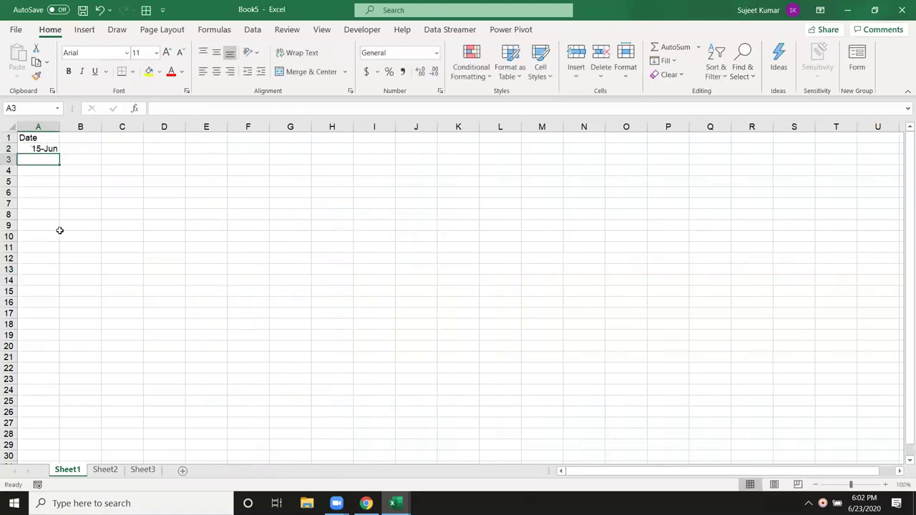
# - Fill daily dates down from A2 to row 160 and return to the top
pyautogui.click(46, 149)
pyautogui.moveTo(60, 154); pyautogui.dragTo(40, 445)
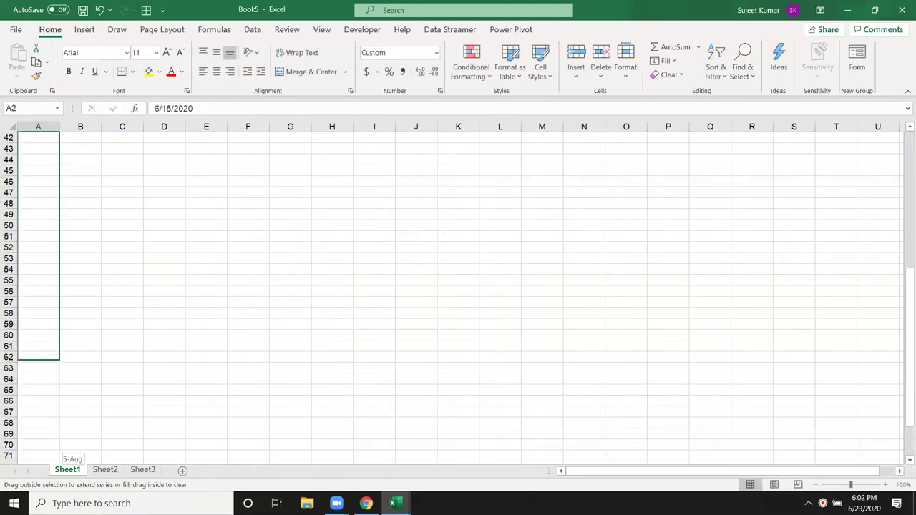
pyautogui.hotkey('ctrl', 'Home')
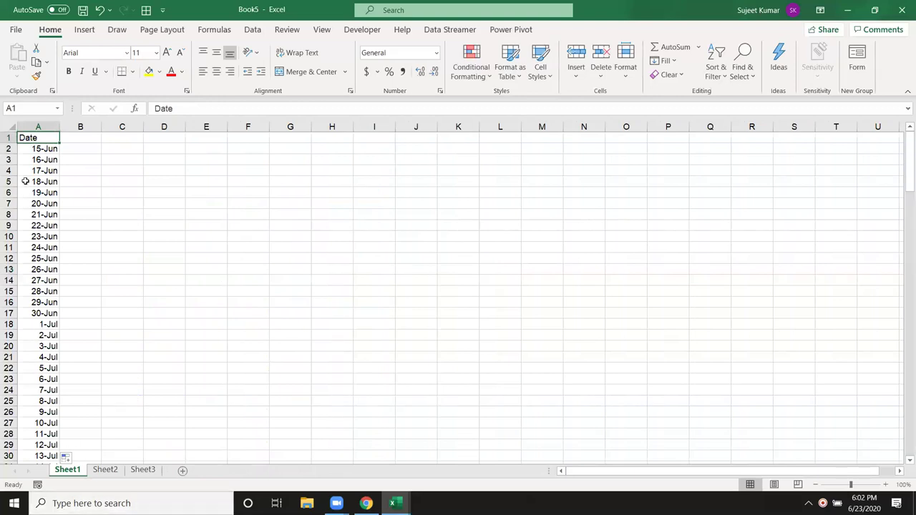
# - Preview the A Date Occurring highlight rule on column A, then cancel it
pyautogui.click(38, 126)
pyautogui.click(464, 75)
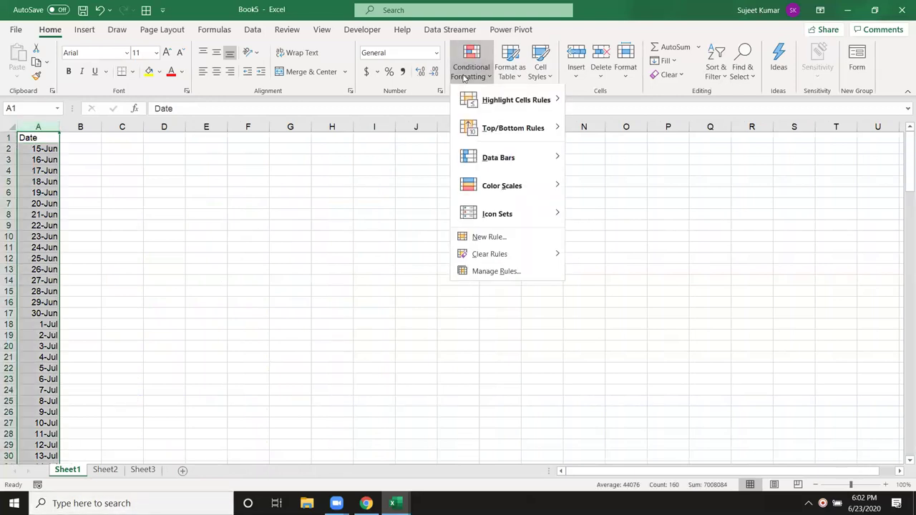
pyautogui.moveTo(523, 105)
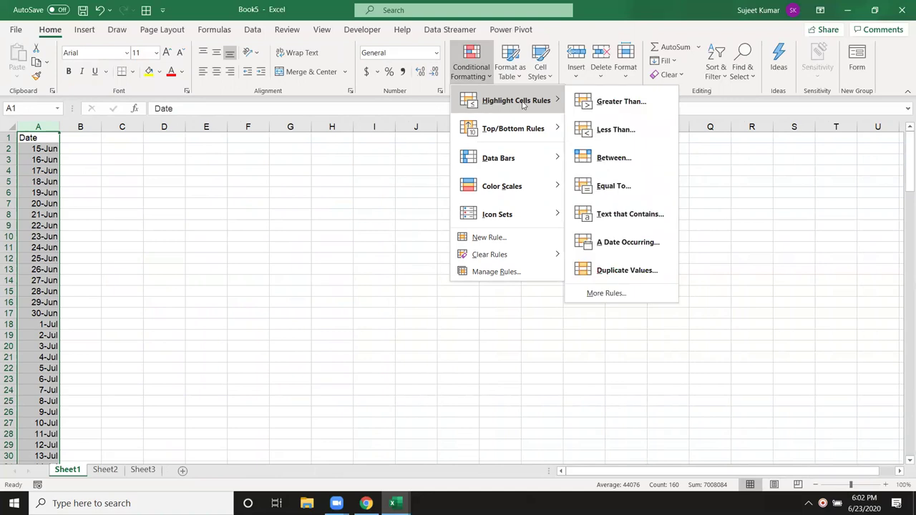
pyautogui.click(637, 244)
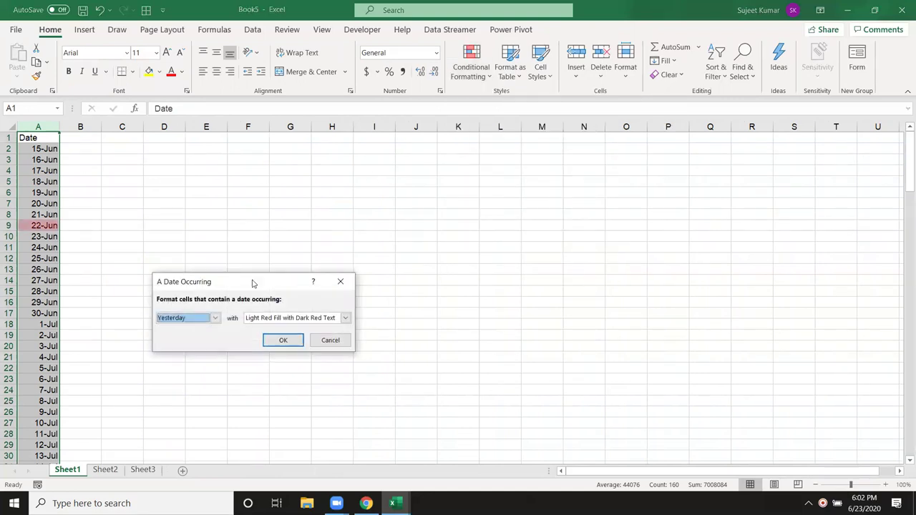
pyautogui.click(214, 318)
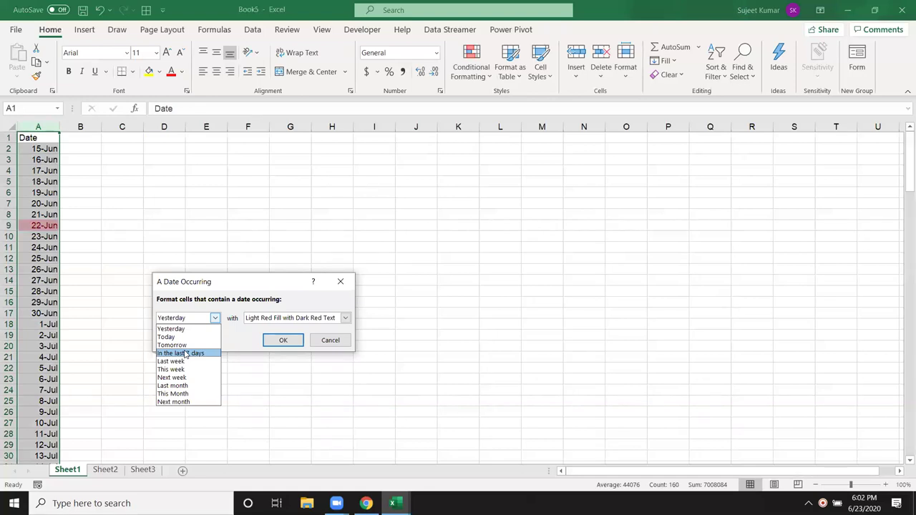
pyautogui.press('Escape')
pyautogui.press('Escape')
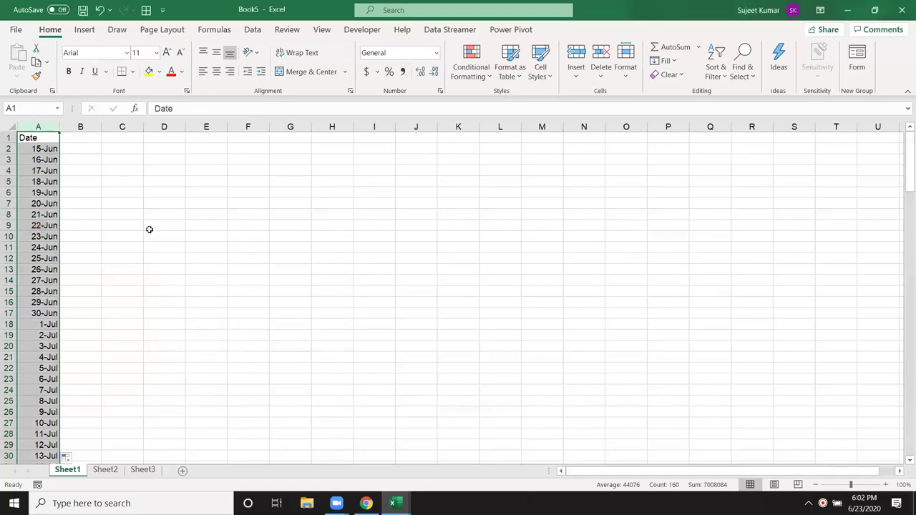
pyautogui.click(161, 184)
# - Enter =TODAY() in D5 so it displays 6/23/2020
pyautogui.write('=')
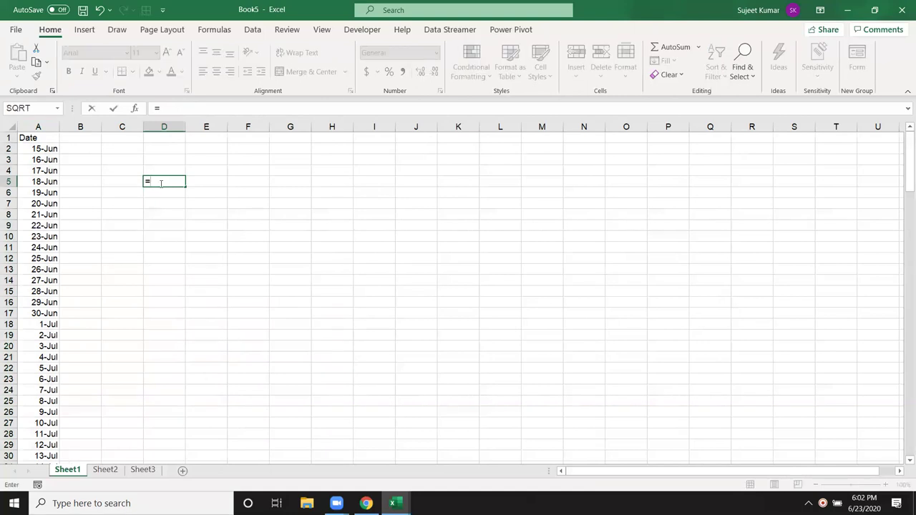
pyautogui.write('toda')
pyautogui.press('Tab')
pyautogui.write(')')
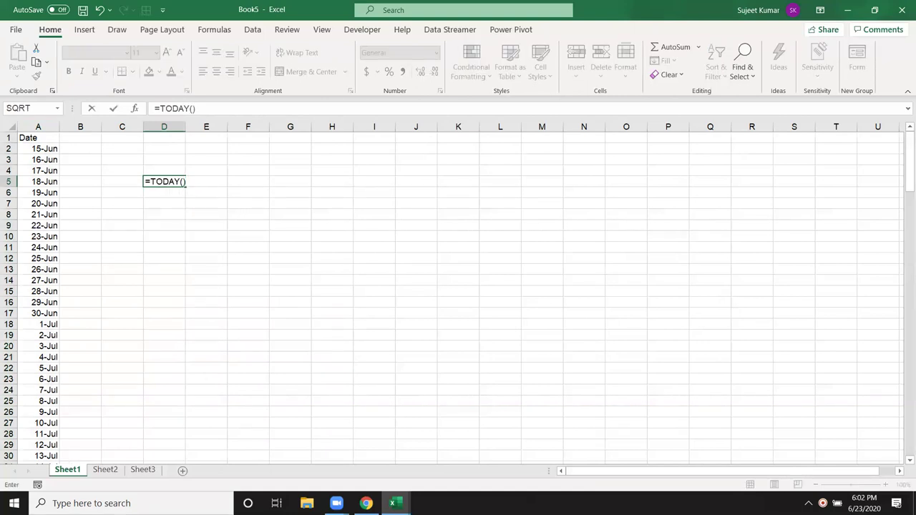
pyautogui.press('Return')
pyautogui.click(164, 181)
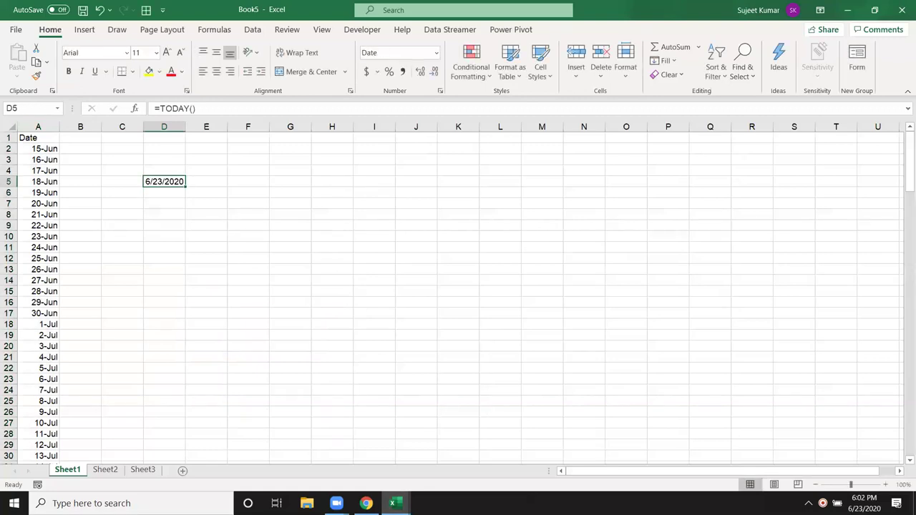
# - Start a new 'Use a formula to determine which cells to format' rule from A2, typing '='
pyautogui.click(43, 148)
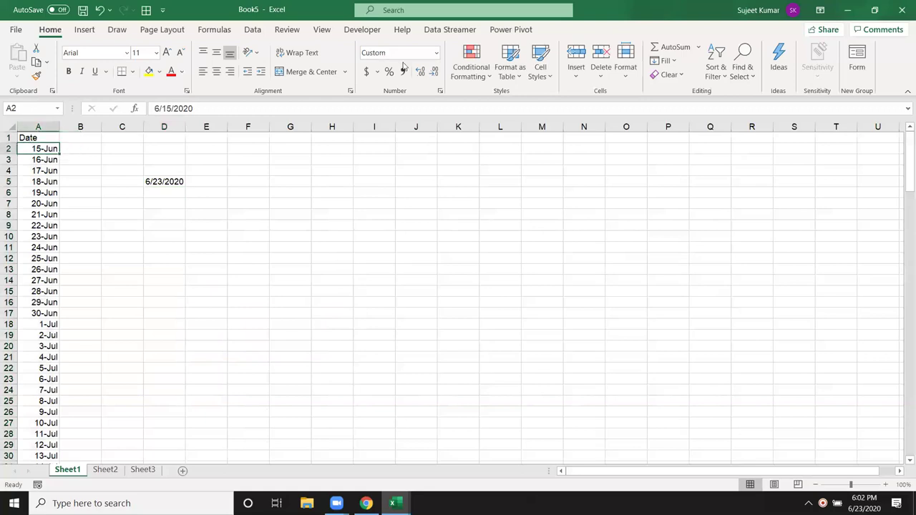
pyautogui.click(471, 67)
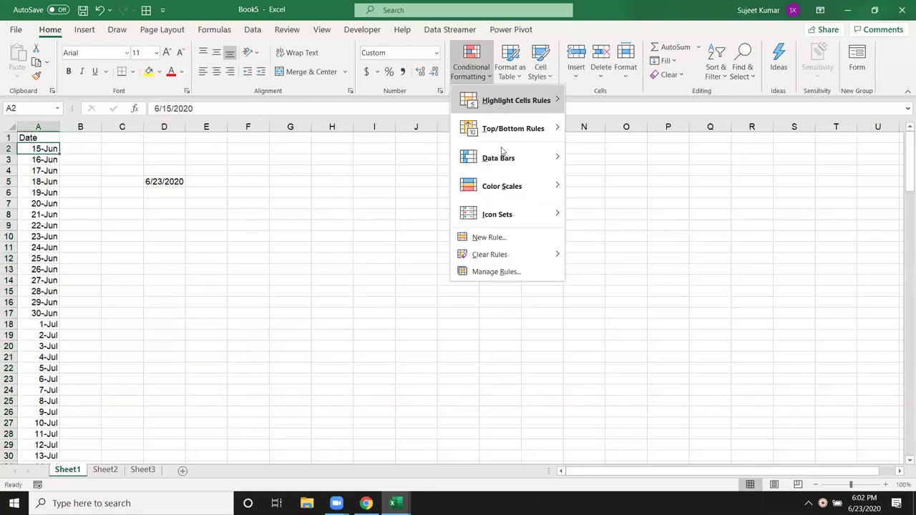
pyautogui.click(496, 236)
pyautogui.click(160, 302)
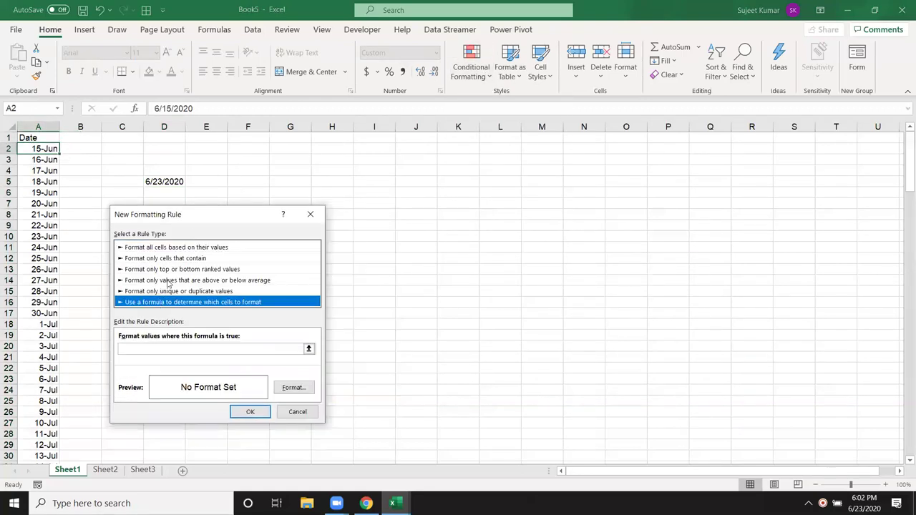
pyautogui.moveTo(212, 214); pyautogui.dragTo(330, 174)
pyautogui.click(252, 307)
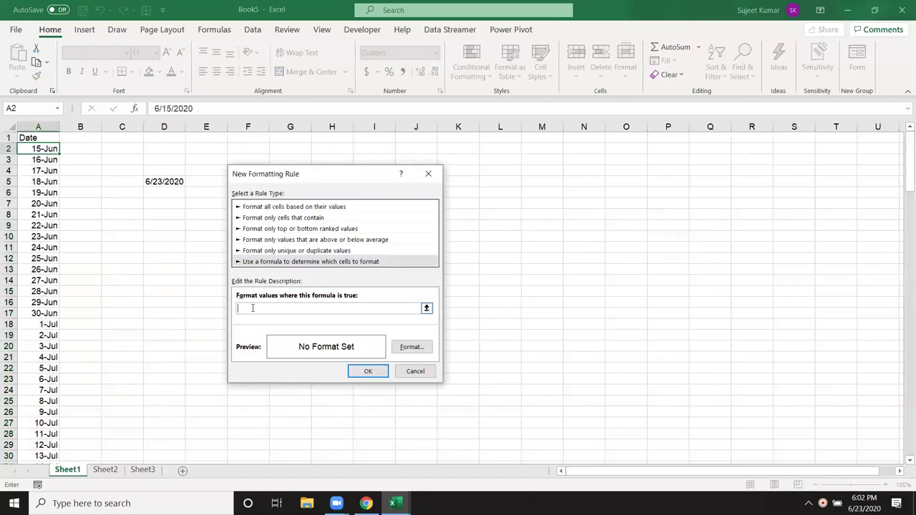
pyautogui.write('=')
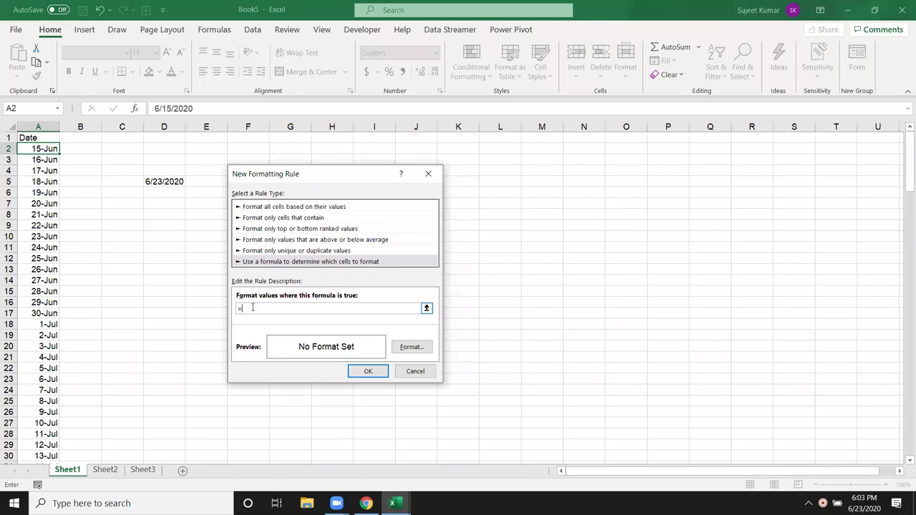
# - Type the rule formula =and($A2>=today(),$A2<=today()+6), with the A2 references made row-relative
pyautogui.write('and')
pyautogui.write('(')
pyautogui.write('to')
pyautogui.press('BackSpace')
pyautogui.press('BackSpace')
pyautogui.click(53, 148)
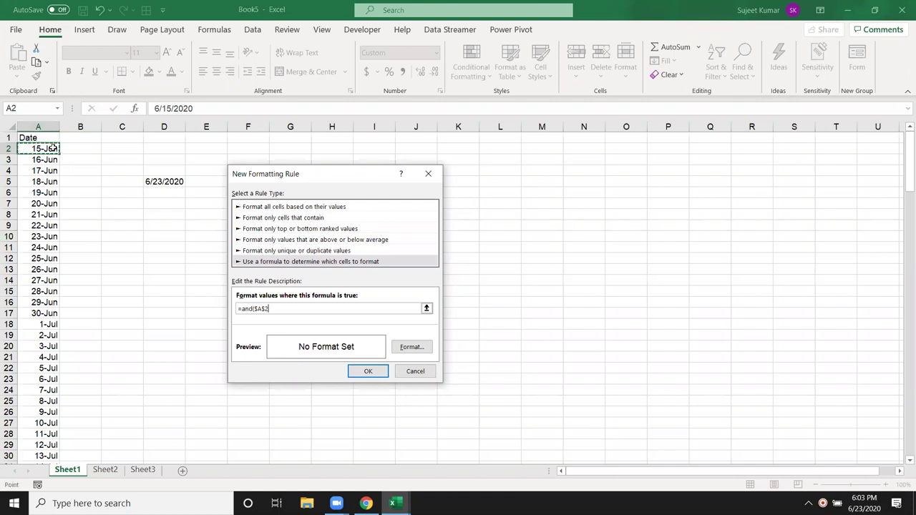
pyautogui.write('>=')
pyautogui.write('today')
pyautogui.write('()')
pyautogui.write(',')
pyautogui.click(41, 149)
pyautogui.write('<=today()+')
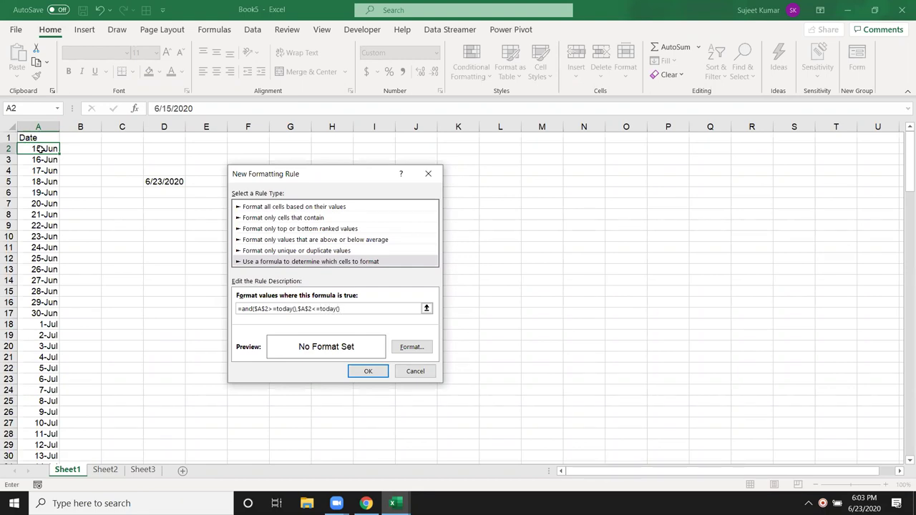
pyautogui.write('6')
pyautogui.write(')')
pyautogui.click(260, 309)
pyautogui.press('Delete')
pyautogui.press('Delete')
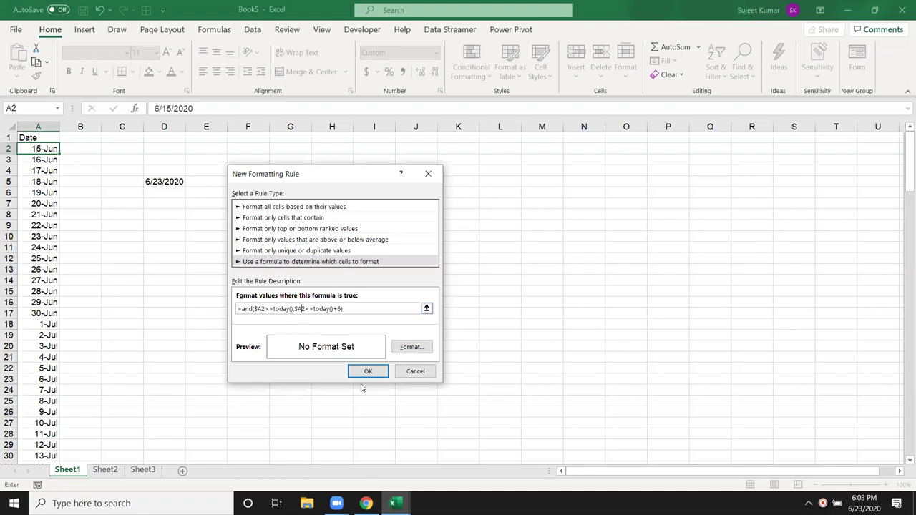
# - Give the rule a green background fill and confirm the new formatting rule
pyautogui.click(418, 351)
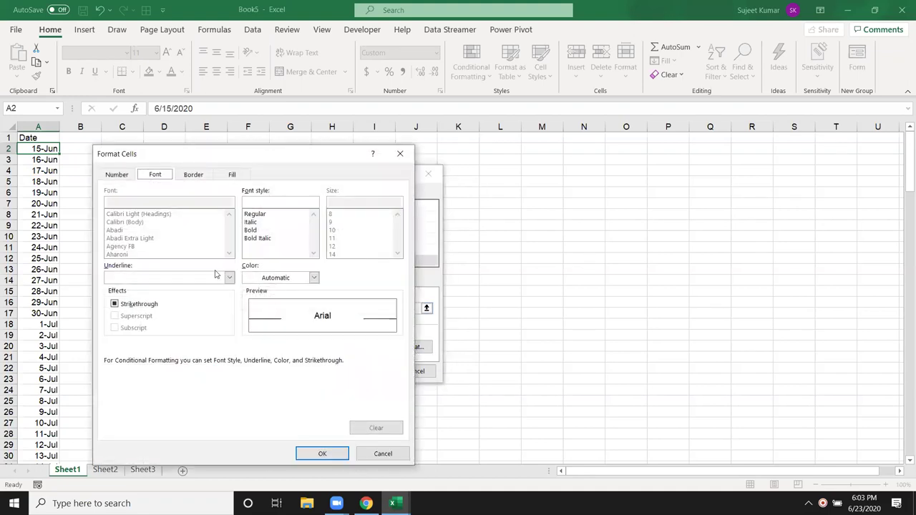
pyautogui.click(187, 177)
pyautogui.click(231, 176)
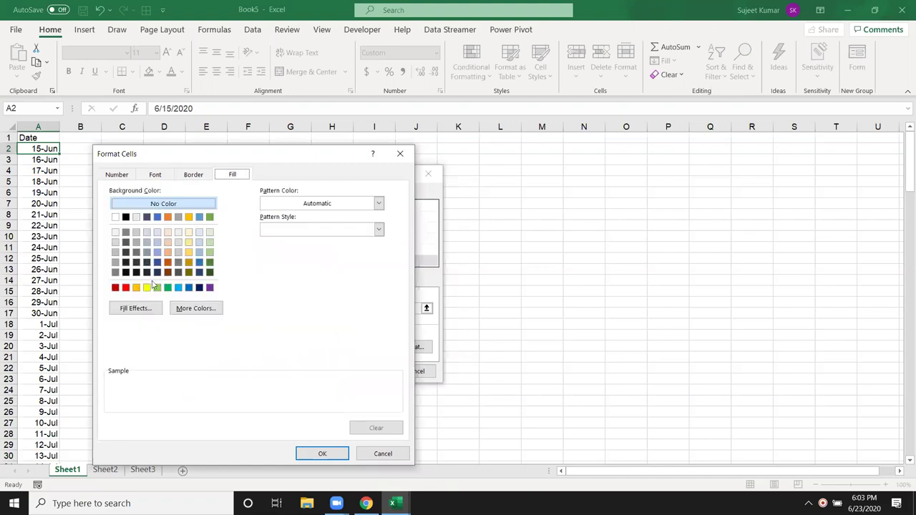
pyautogui.click(168, 288)
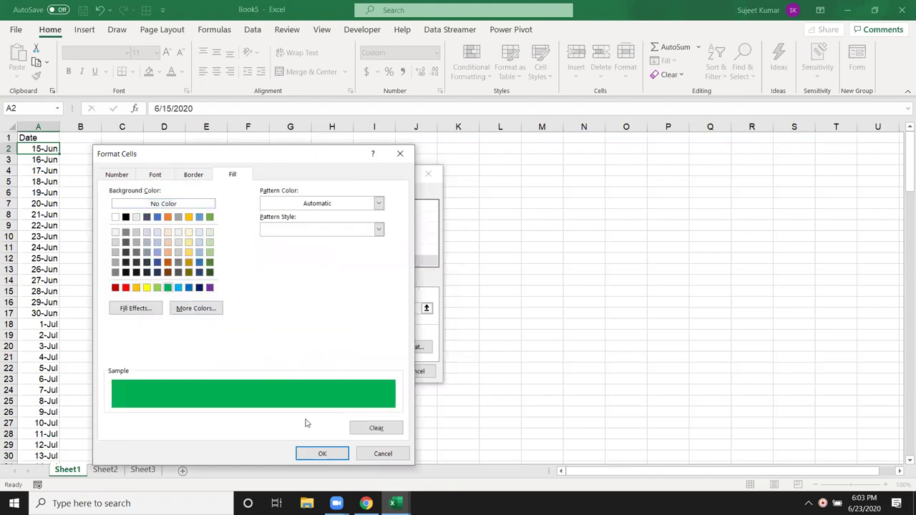
pyautogui.click(322, 453)
pyautogui.click(366, 370)
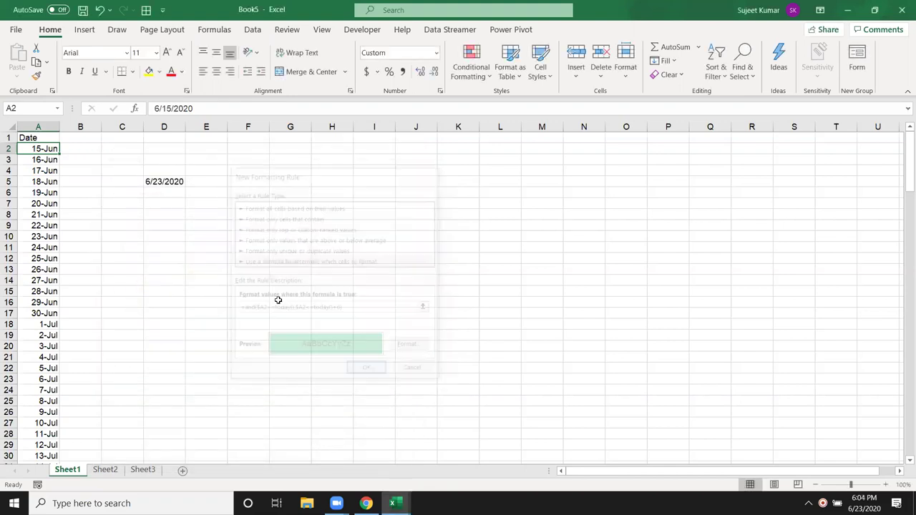
# - Format-paint A2's rule down column A so 23-Jun through 29-Jun turn green
pyautogui.click(37, 76)
pyautogui.moveTo(41, 149); pyautogui.dragTo(33, 493)
pyautogui.scroll(10, 43, 357)
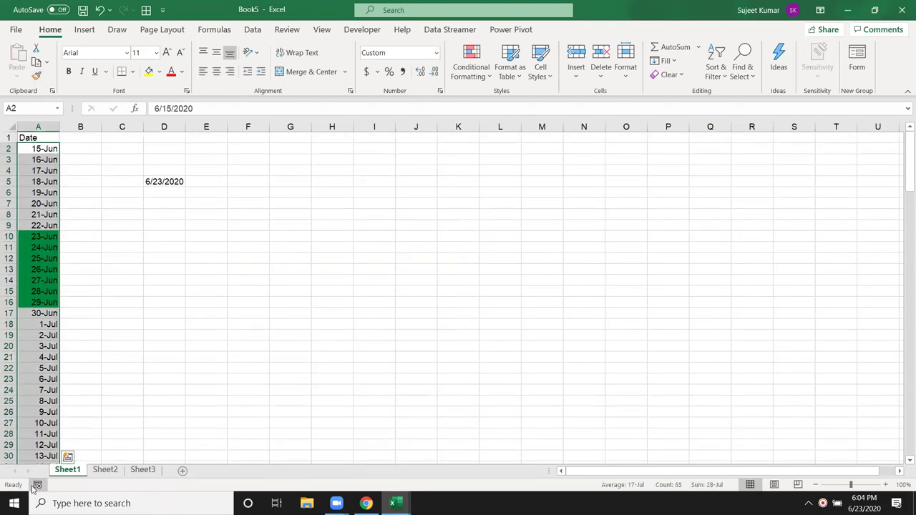
pyautogui.moveTo(47, 237); pyautogui.dragTo(40, 301)
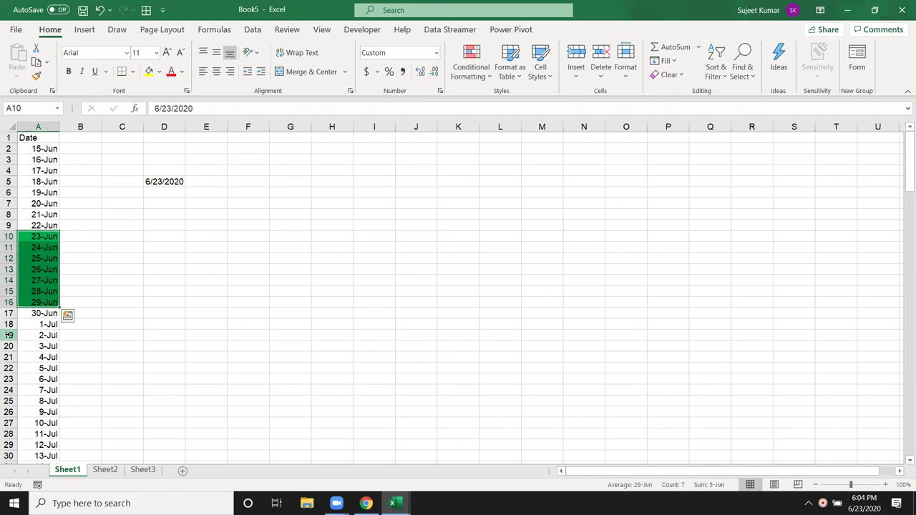
pyautogui.hotkey('ctrl', 'Home')
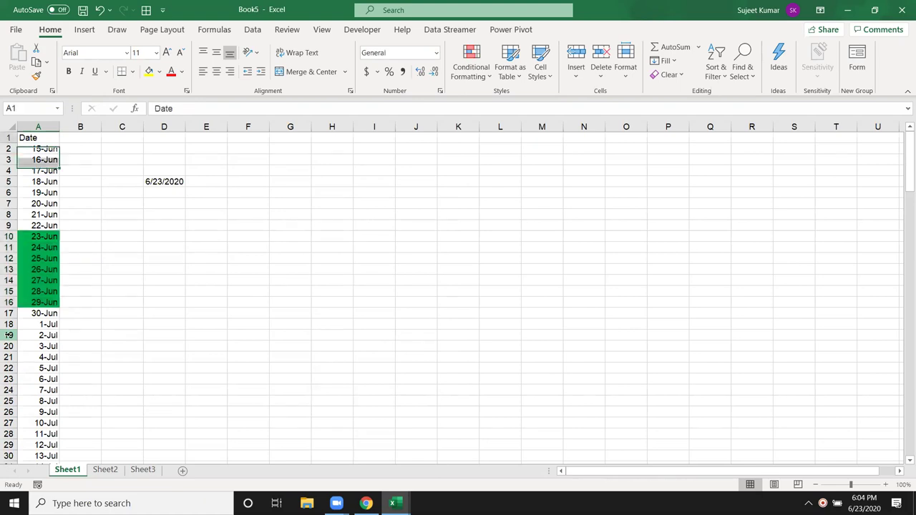
# - Open the date rule from Manage Rules to review its =AND($A2>=TODAY(),$A2<=TODAY()+6) formula
pyautogui.click(40, 148)
pyautogui.click(469, 71)
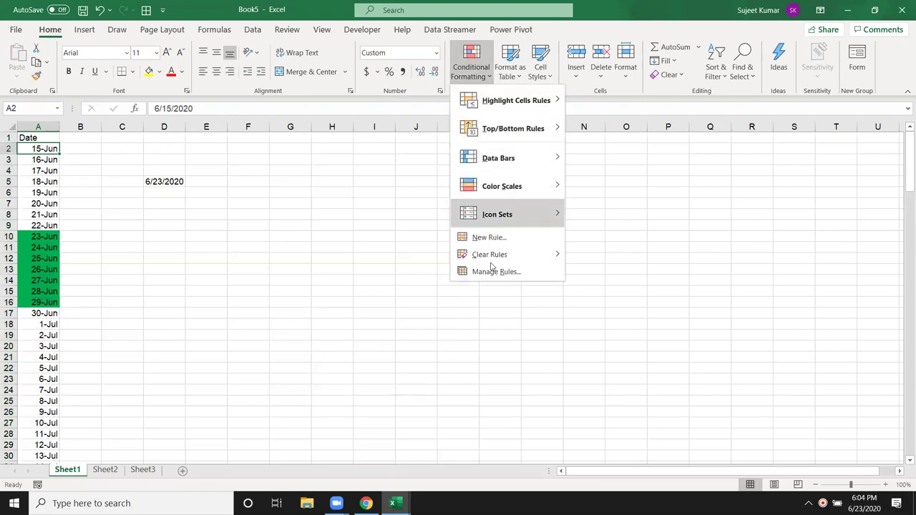
pyautogui.click(493, 277)
pyautogui.doubleClick(237, 267)
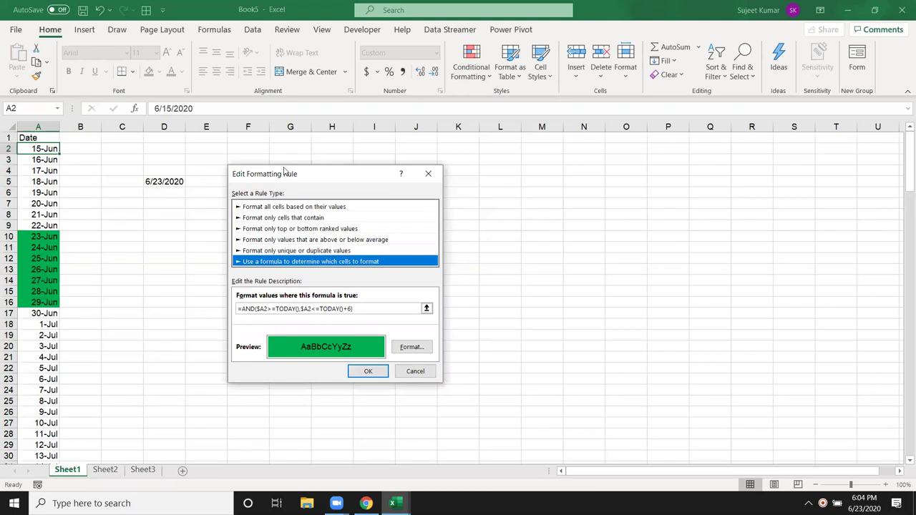
pyautogui.moveTo(285, 175); pyautogui.dragTo(286, 105)
pyautogui.click(369, 239)
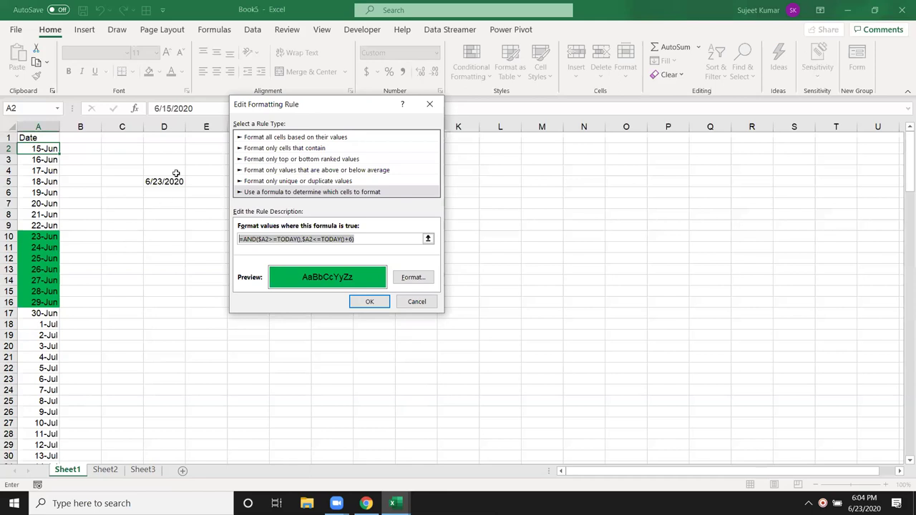
# - Close the Edit Formatting Rule and Rules Manager dialogs, select cell I15, then show the desktop
pyautogui.click(441, 106)
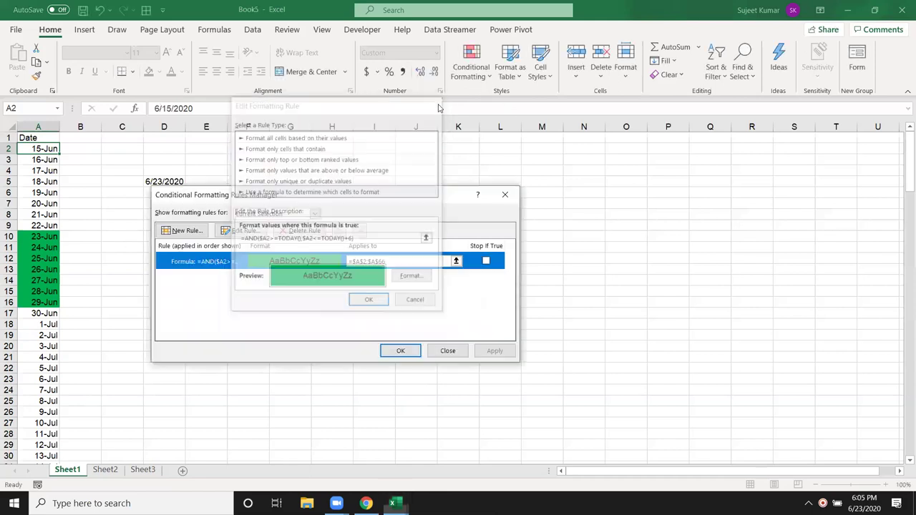
pyautogui.click(512, 194)
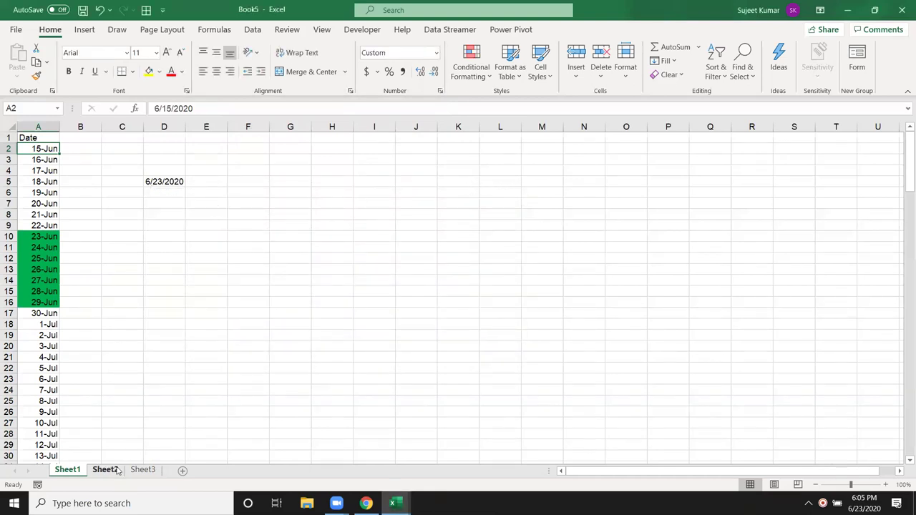
pyautogui.click(362, 289)
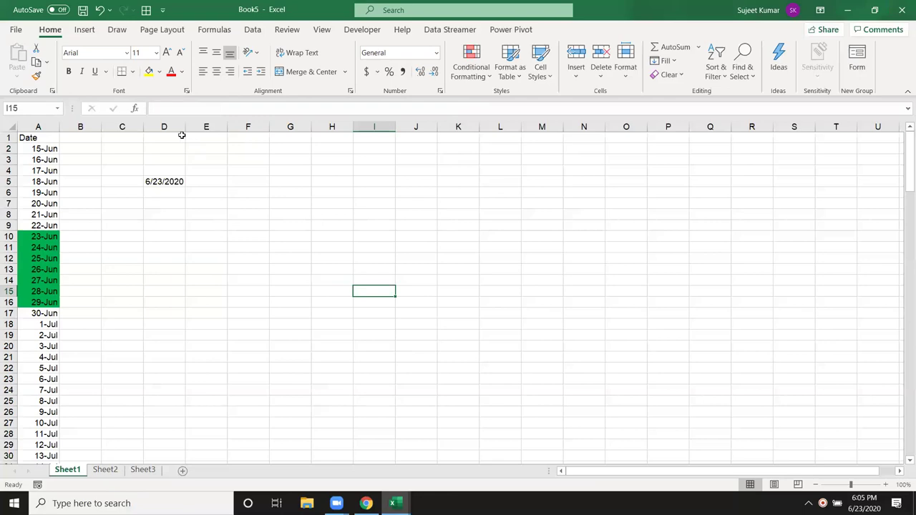
pyautogui.press('super+d')
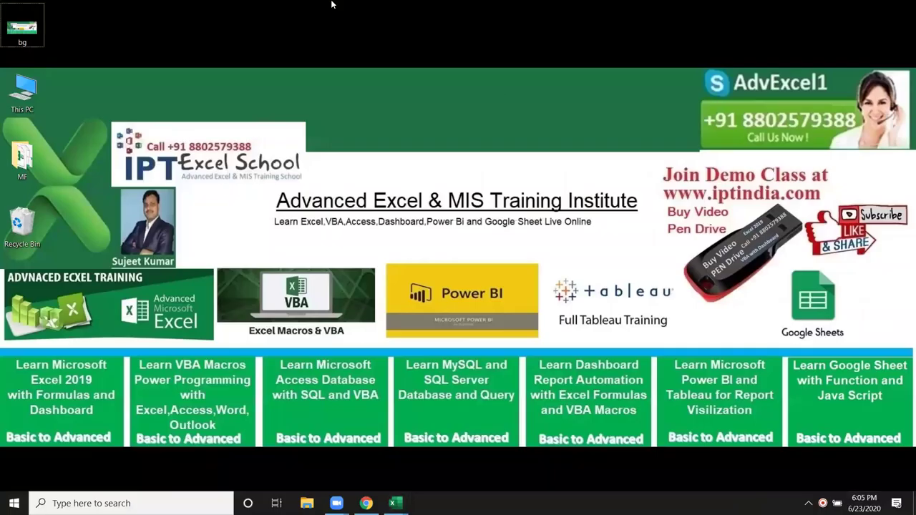